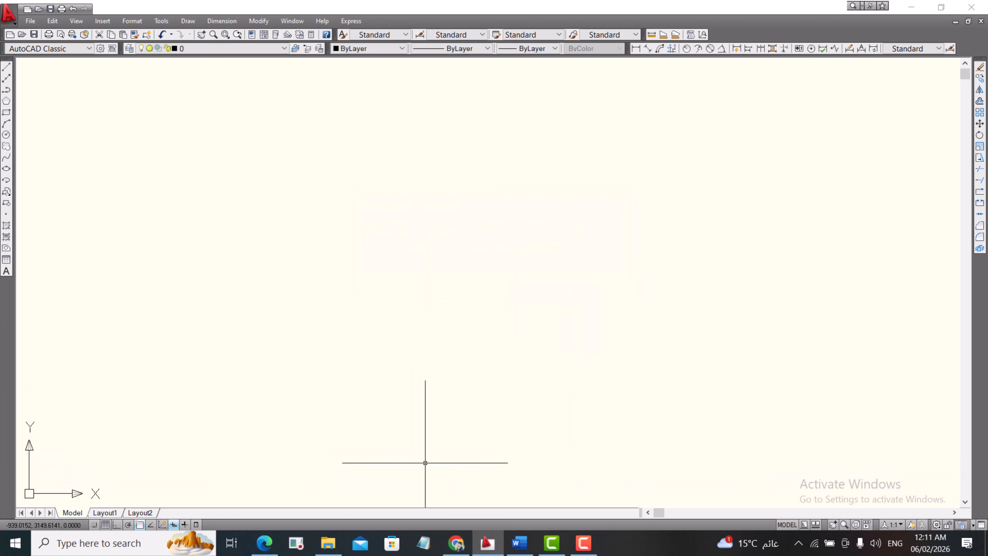
# - Show the command line window and set its font size to 8 in the display options
pyautogui.hotkey('ctrl', '9')
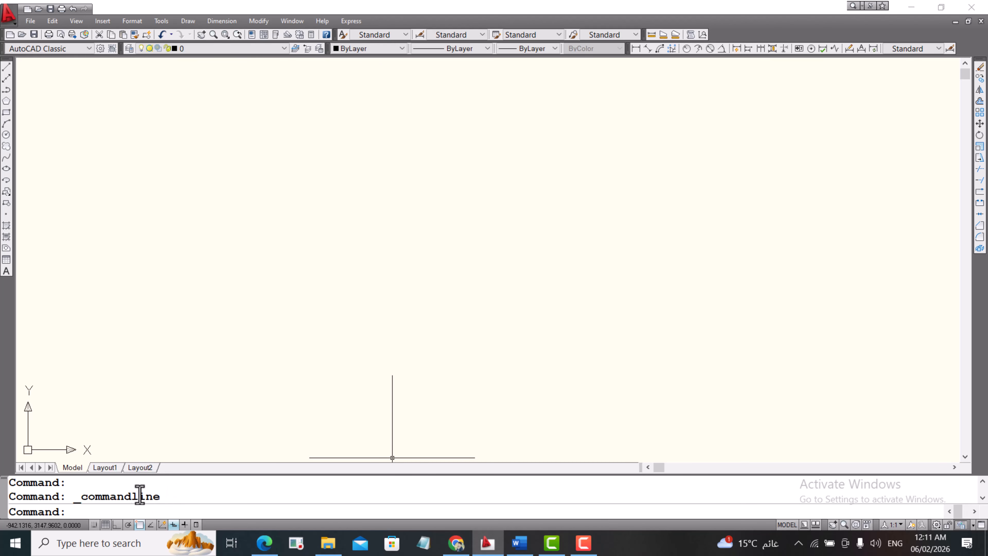
pyautogui.rightClick(140, 511)
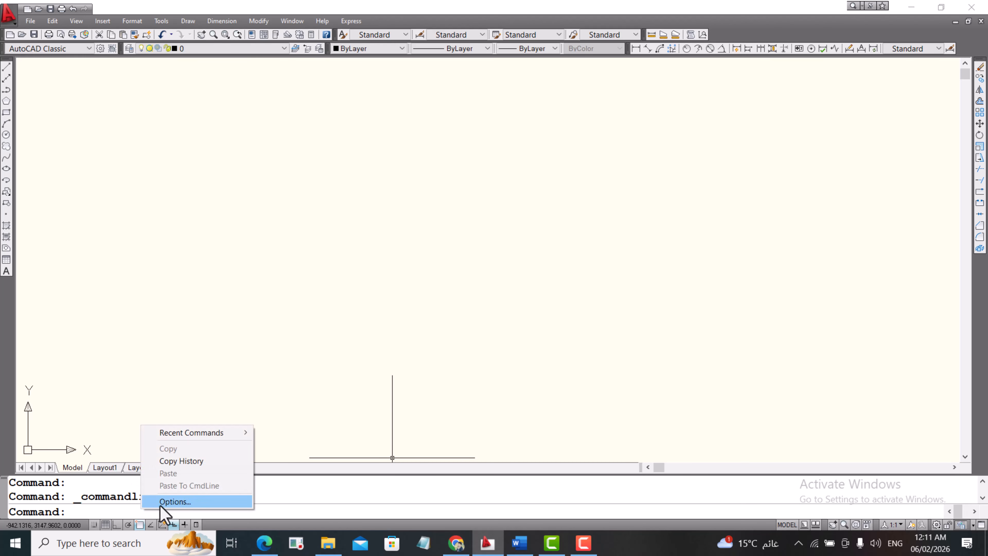
pyautogui.click(176, 501)
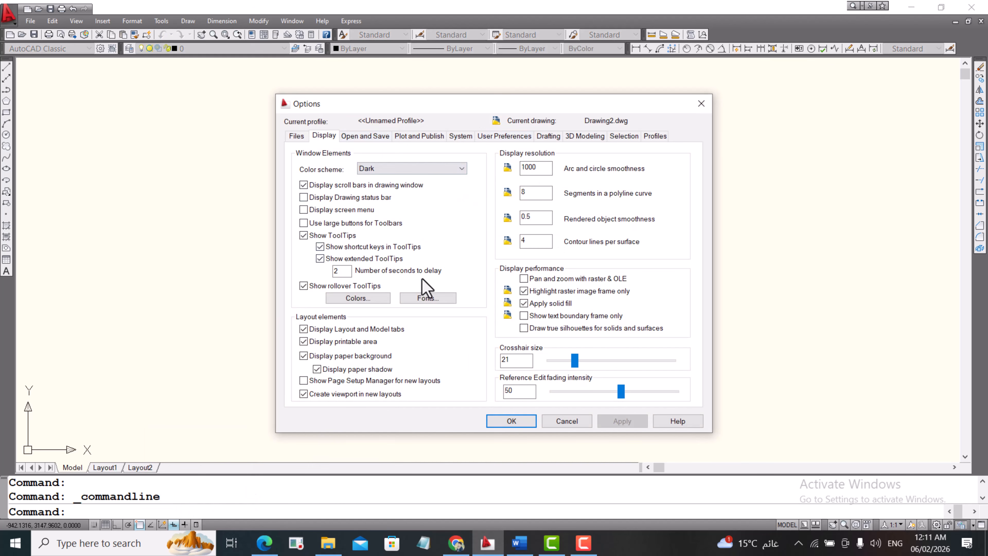
pyautogui.click(424, 298)
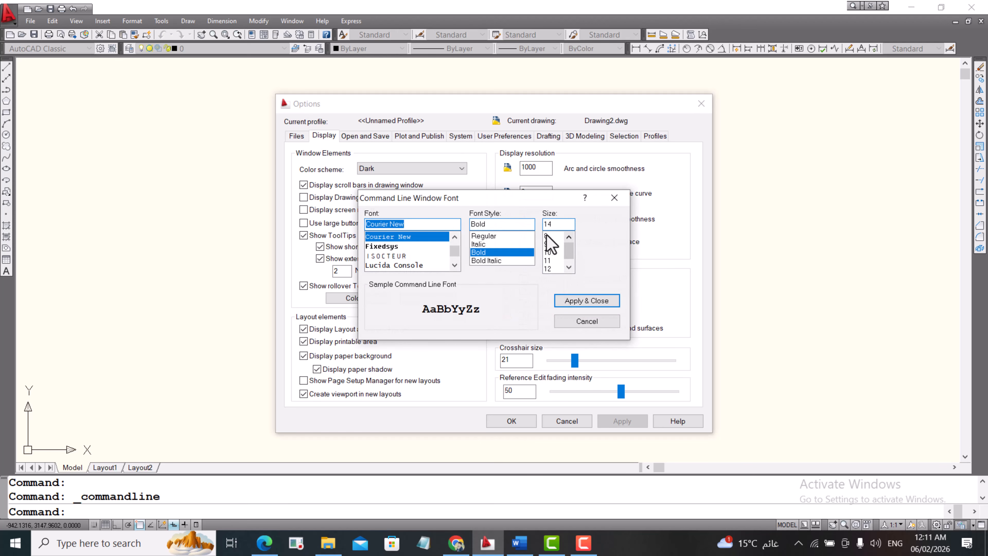
pyautogui.click(548, 236)
pyautogui.click(572, 303)
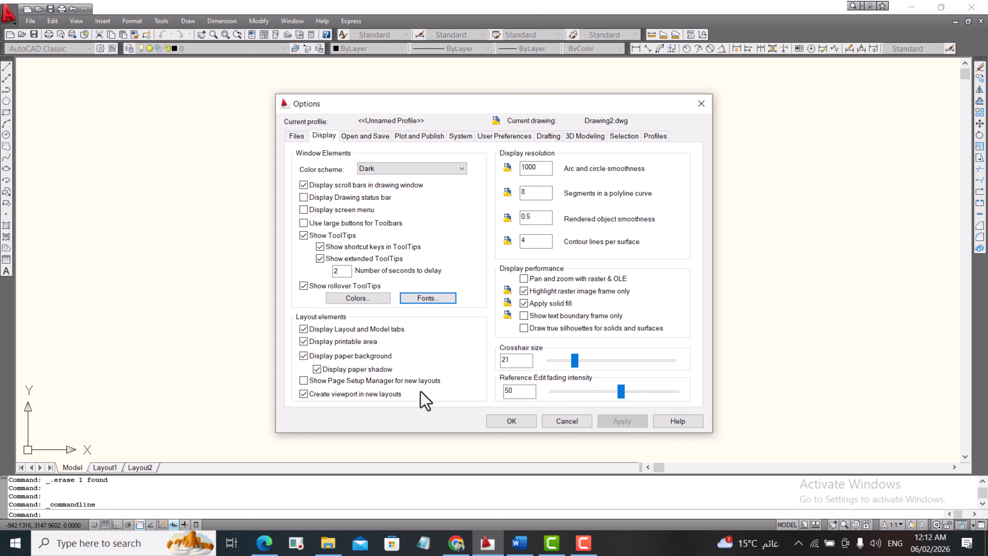
# - Set the command line window font to Courier New, Bold, size 14, and accept the options
pyautogui.click(429, 298)
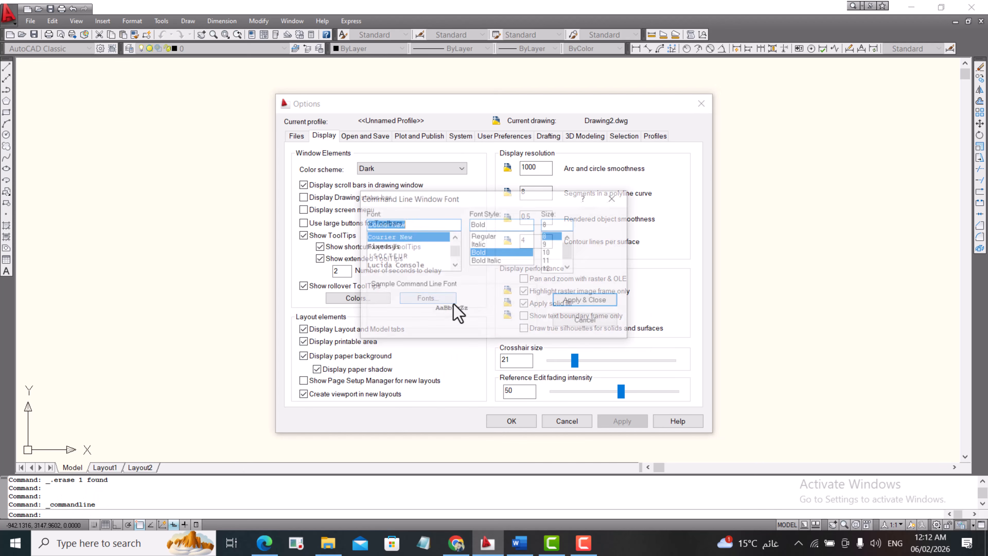
pyautogui.scroll(-1, 566, 251)
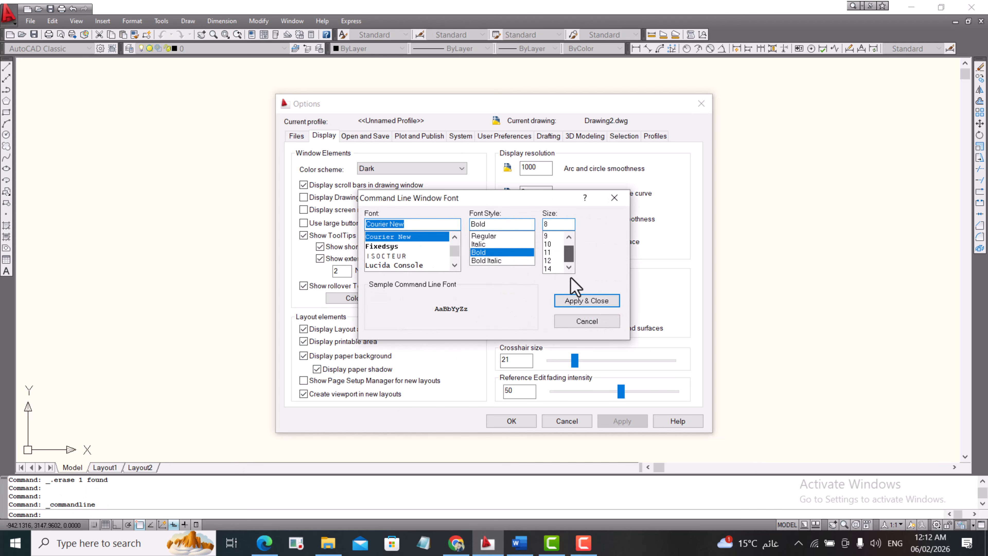
pyautogui.click(553, 269)
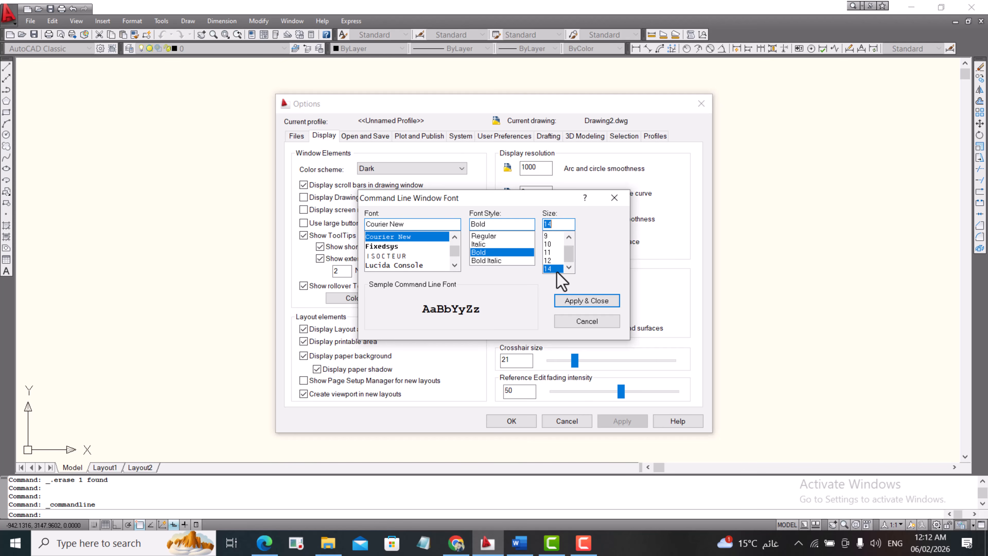
pyautogui.click(482, 236)
pyautogui.click(482, 252)
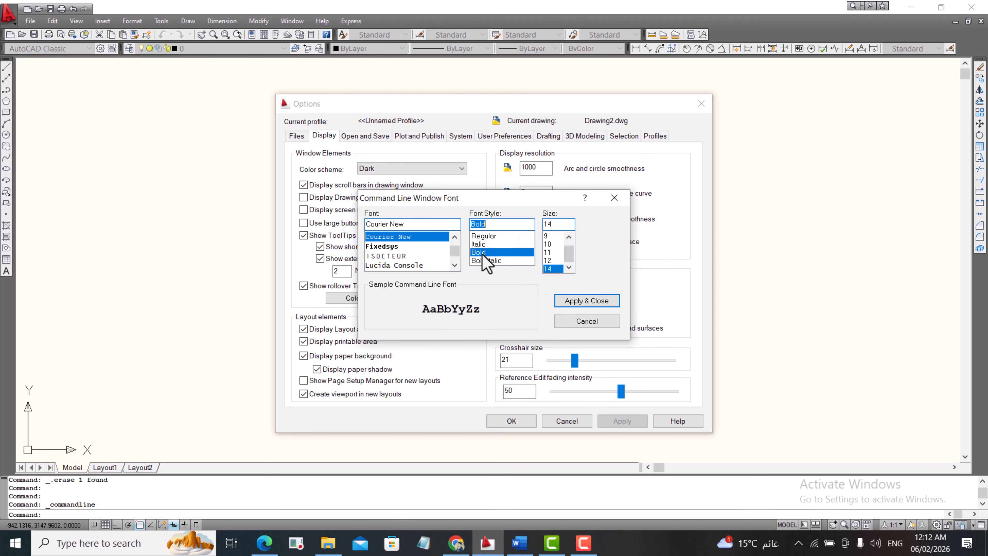
pyautogui.click(569, 302)
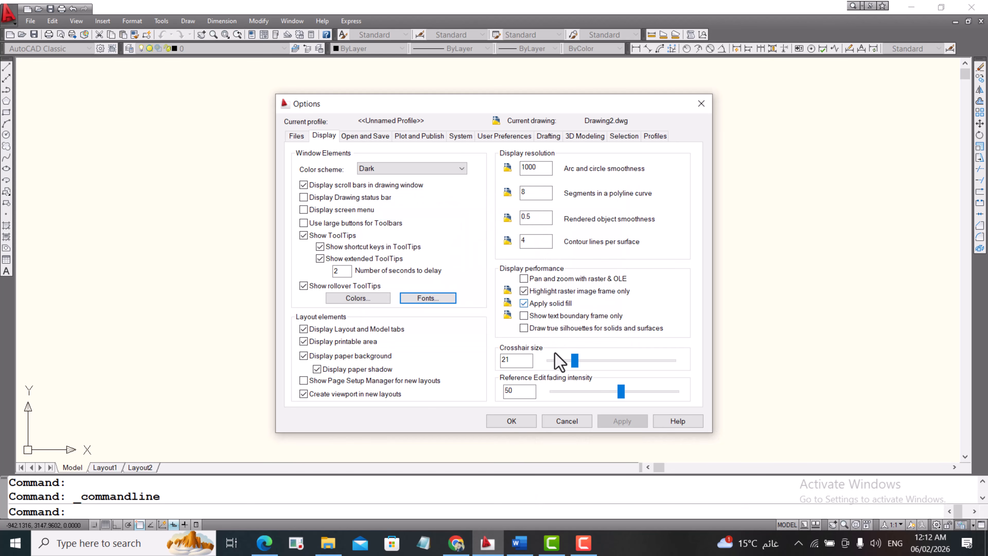
pyautogui.click(505, 423)
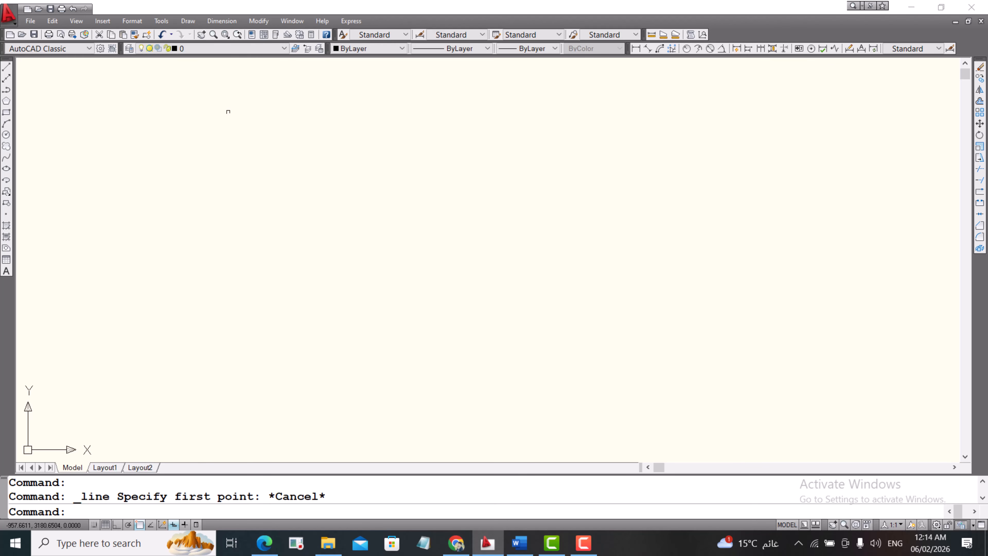
# - Set the model space drawing limits to lower left corner 0,0 and upper right corner 3000,3000
pyautogui.click(129, 22)
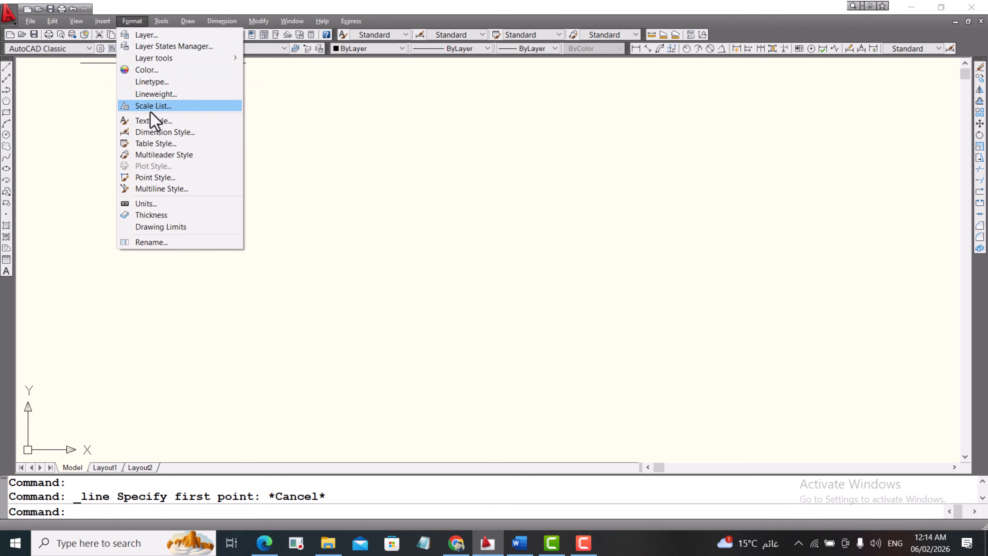
pyautogui.click(159, 227)
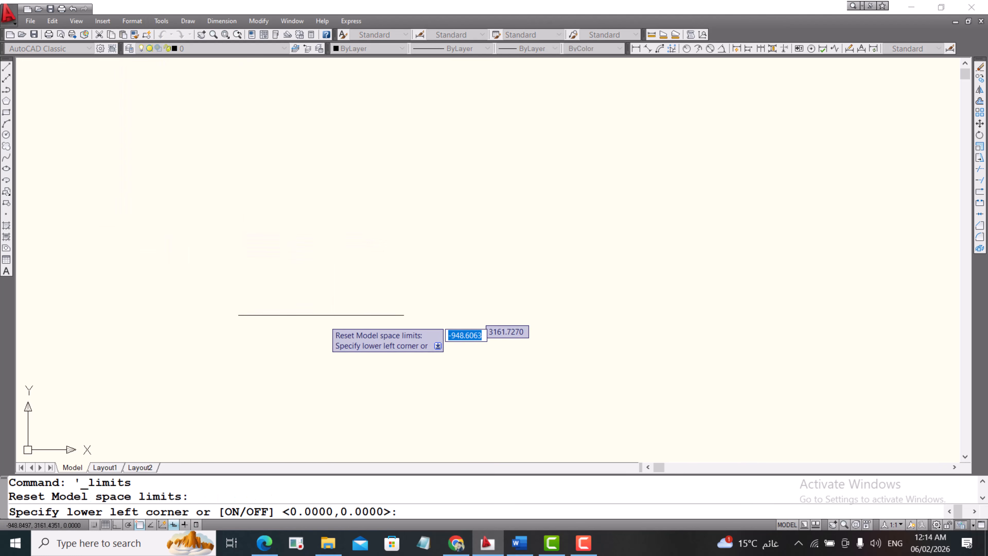
pyautogui.write('0')
pyautogui.press('Tab')
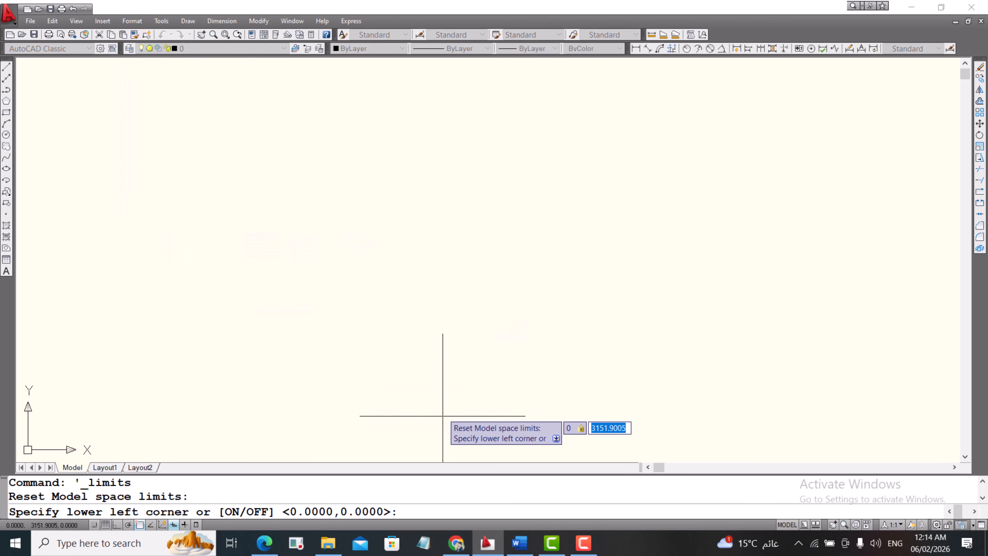
pyautogui.write('0')
pyautogui.press('Return')
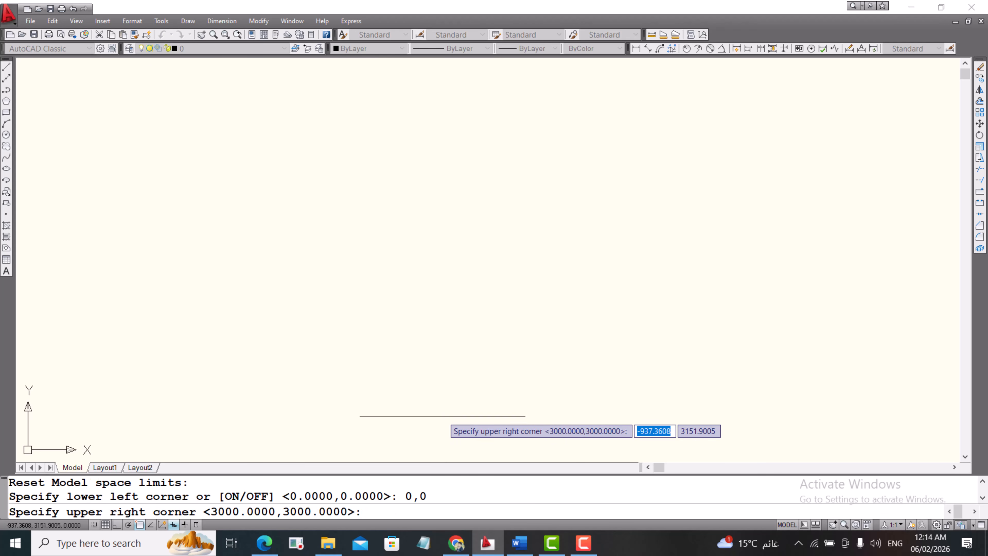
pyautogui.write('300')
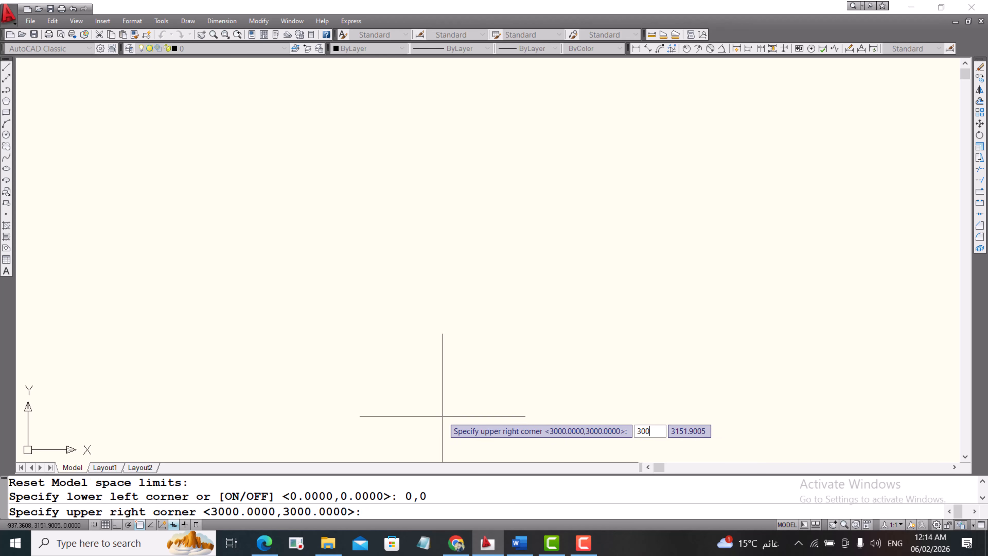
pyautogui.write('0,')
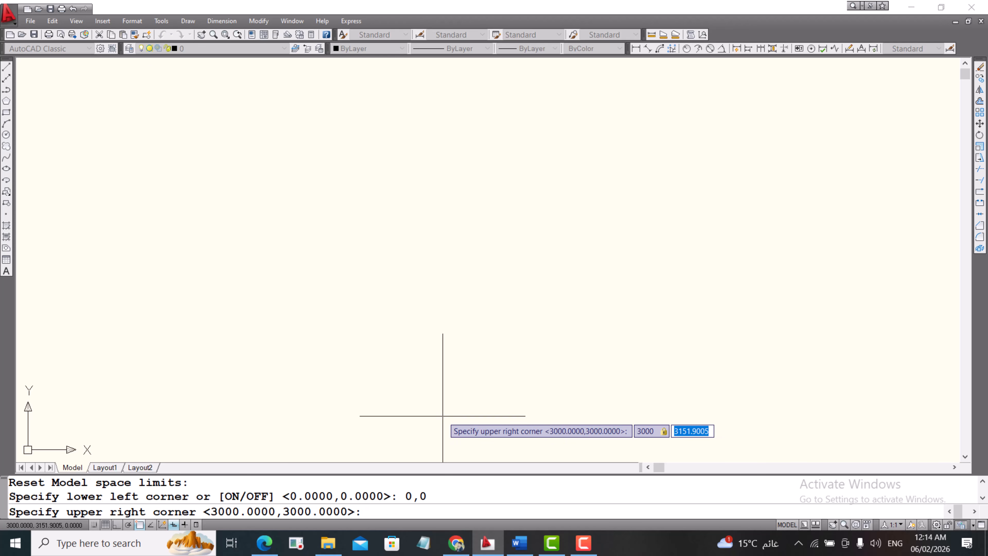
pyautogui.write('30')
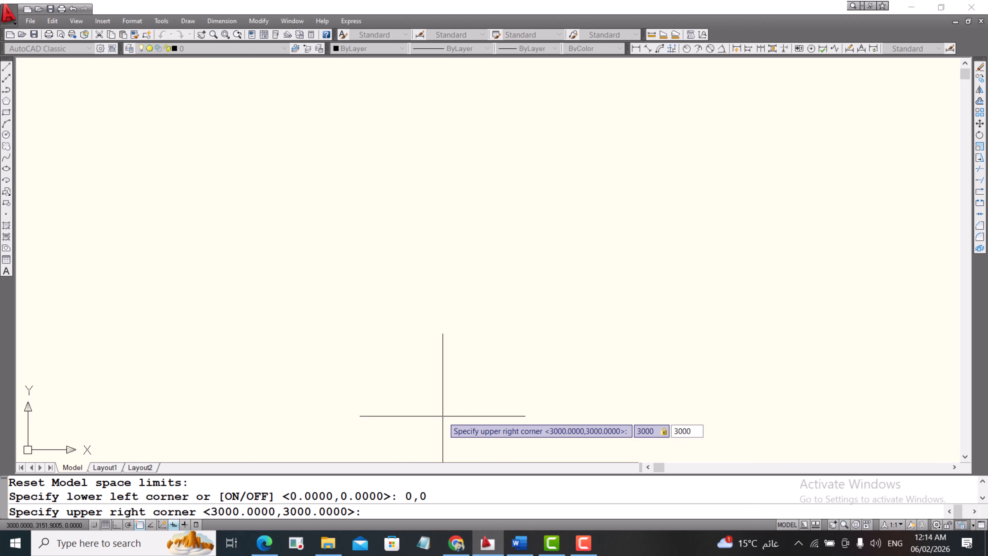
pyautogui.write('00')
pyautogui.press('Return')
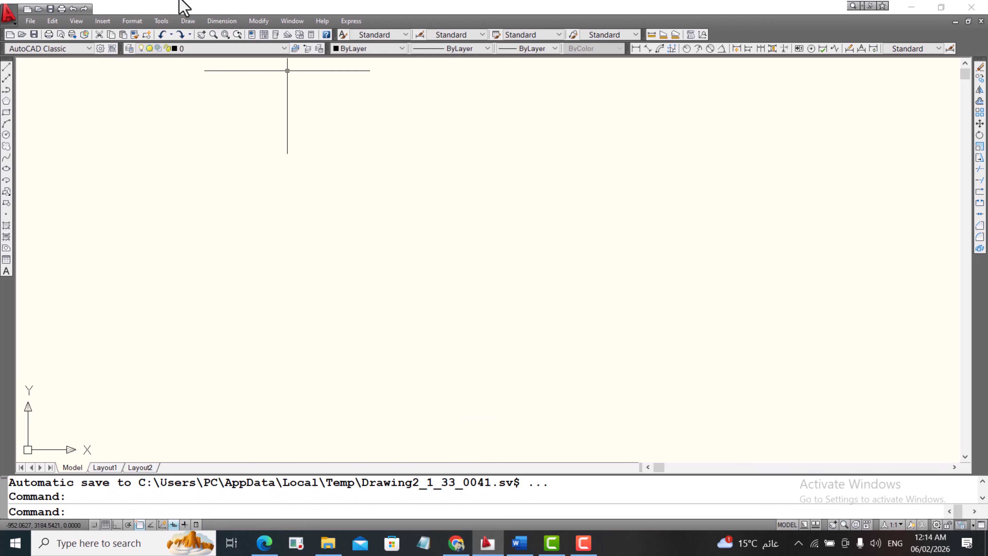
# - Zoom All to fit the drawing limits in the view
pyautogui.click(76, 21)
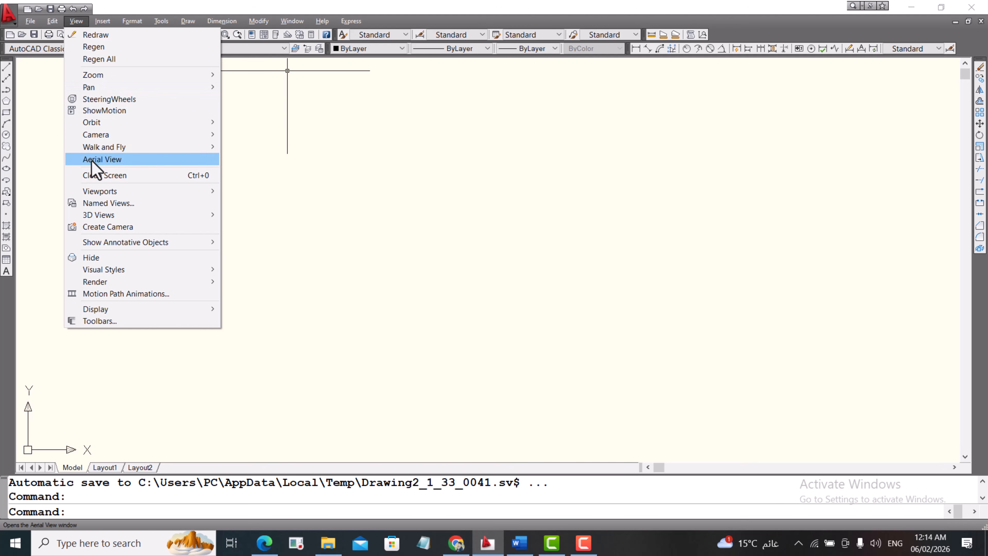
pyautogui.moveTo(95, 75)
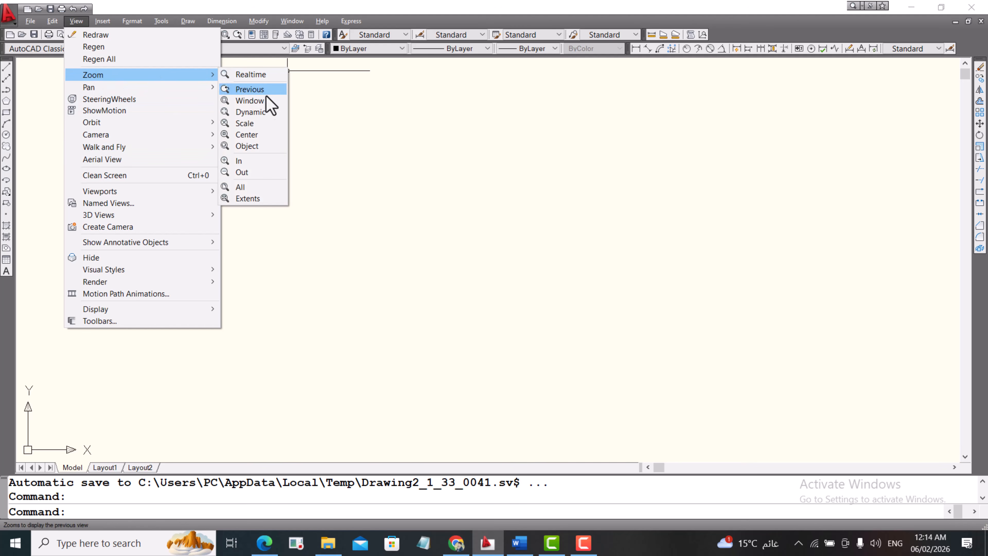
pyautogui.click(249, 187)
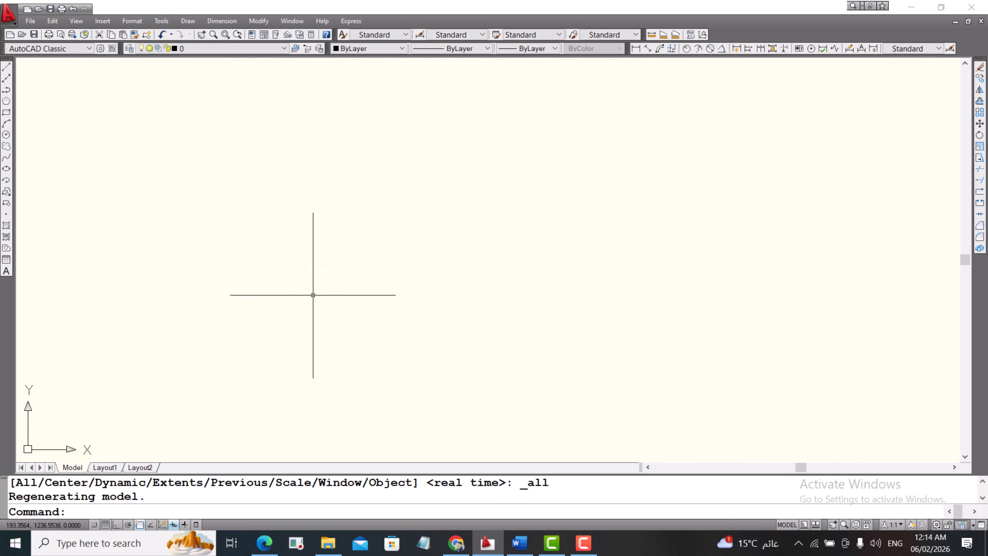
# - Following the dimensioned shape in Word, draw the profile's bottom edge in AutoCAD as a line with relative offset @-5.5,0
pyautogui.click(519, 543)
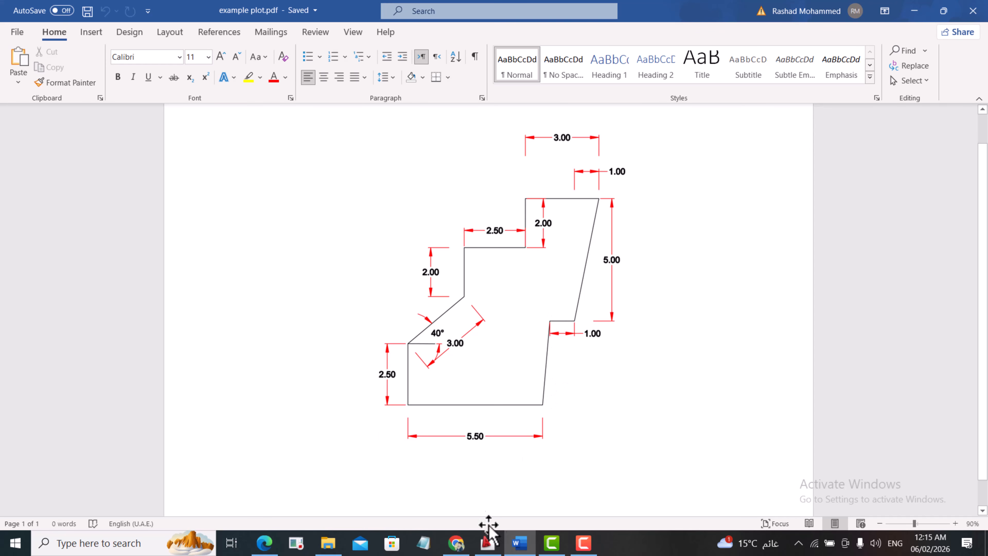
pyautogui.moveTo(486, 545)
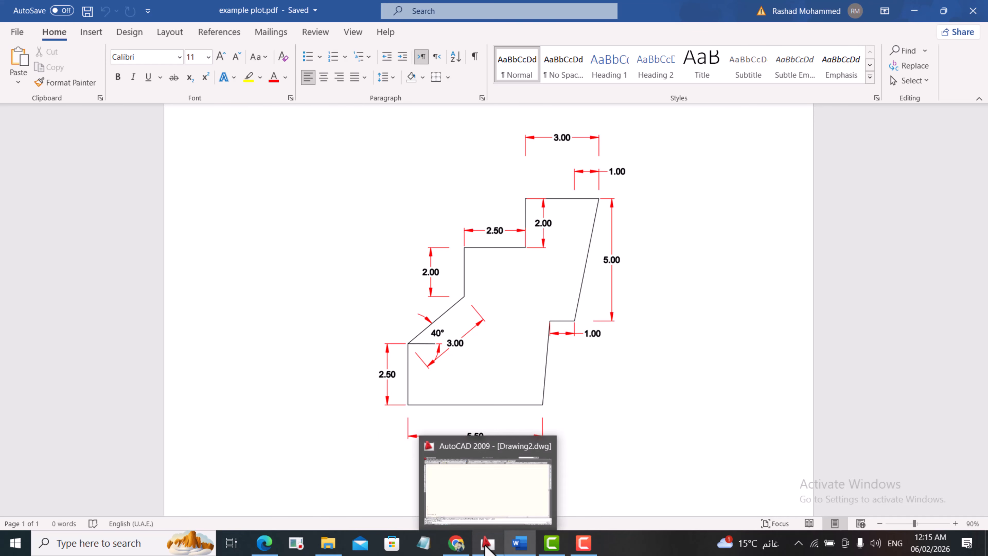
pyautogui.click(486, 545)
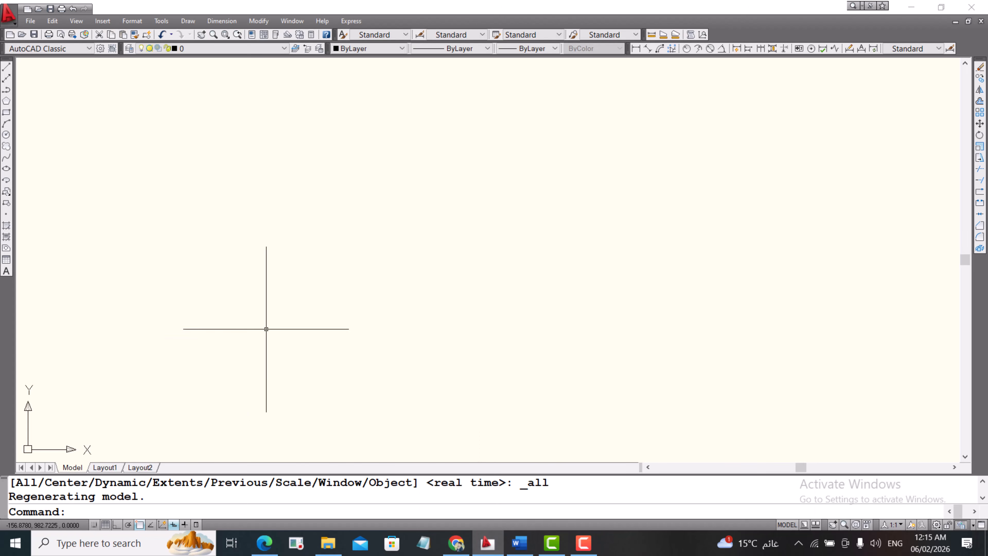
pyautogui.click(7, 68)
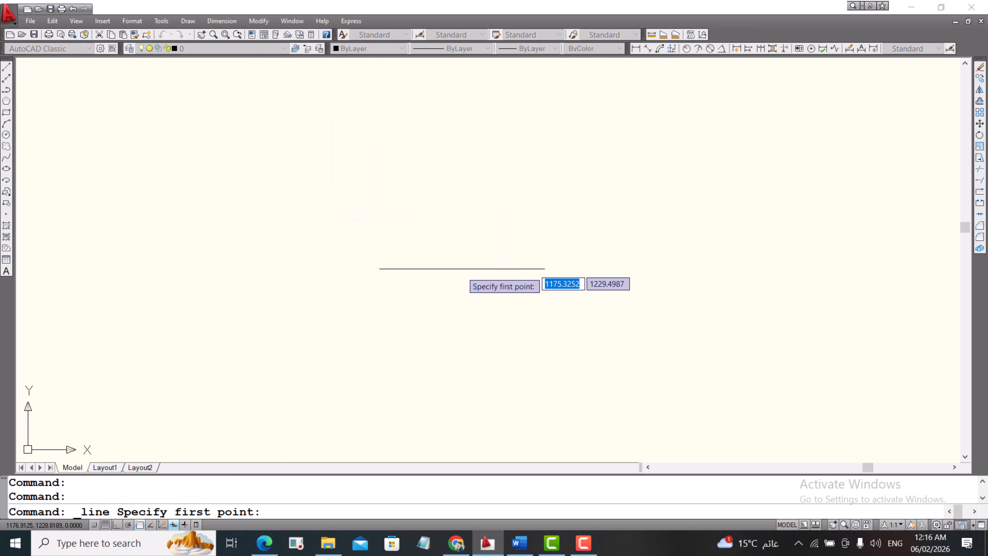
pyautogui.click(422, 296)
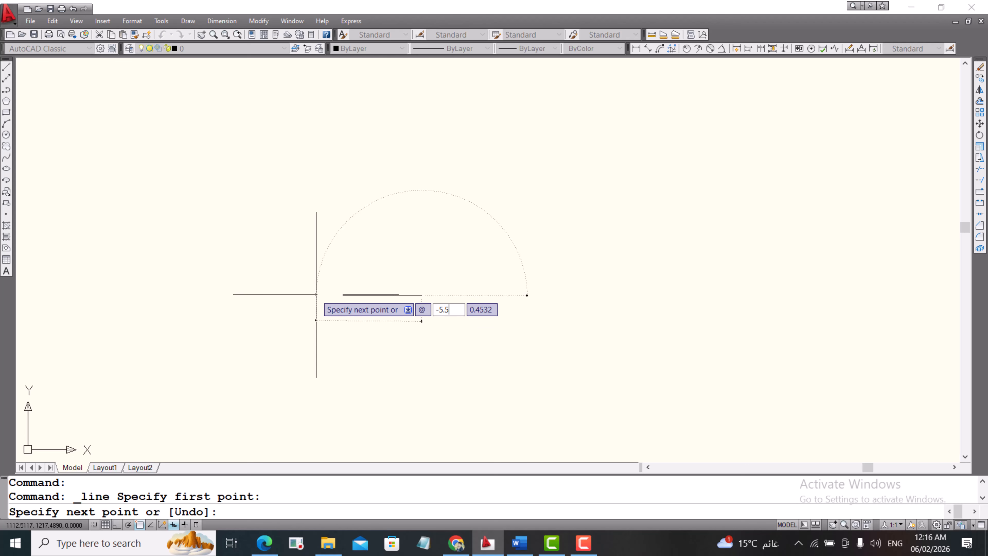
pyautogui.press('Tab')
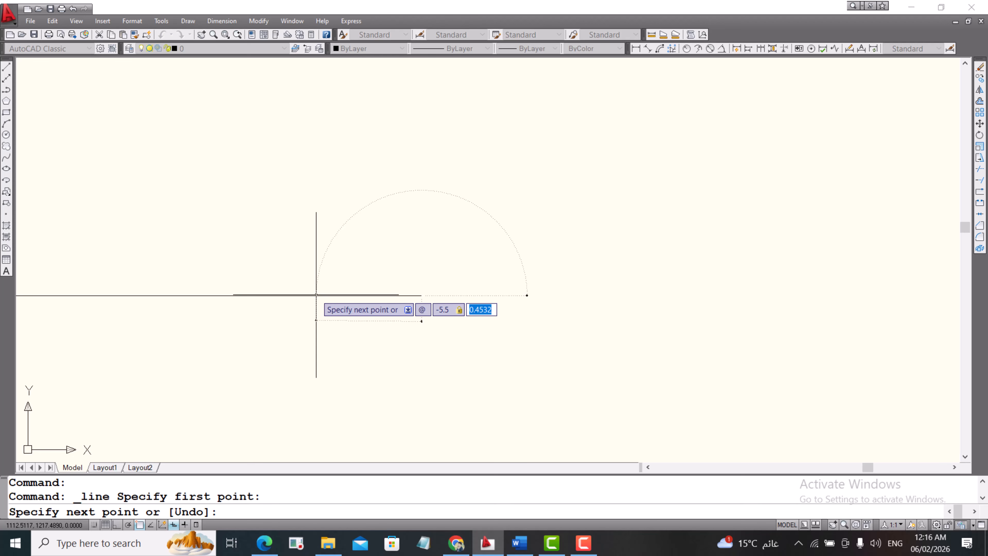
pyautogui.write('0')
pyautogui.press('Return')
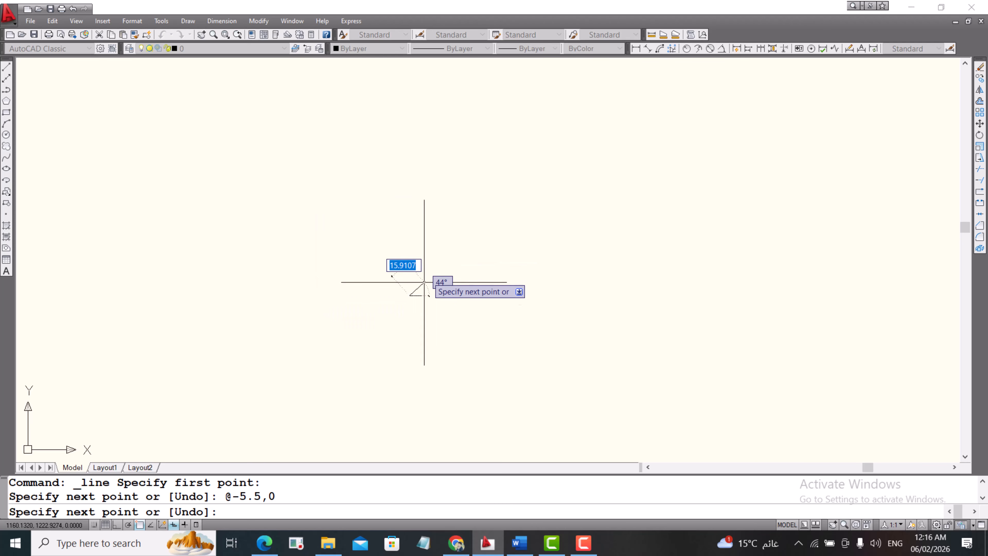
# - Check the reference shape in Word and continue the line in AutoCAD with the vertical left edge, offset @0,2.5
pyautogui.scroll(4, 425, 284)
pyautogui.scroll(3, 422, 282)
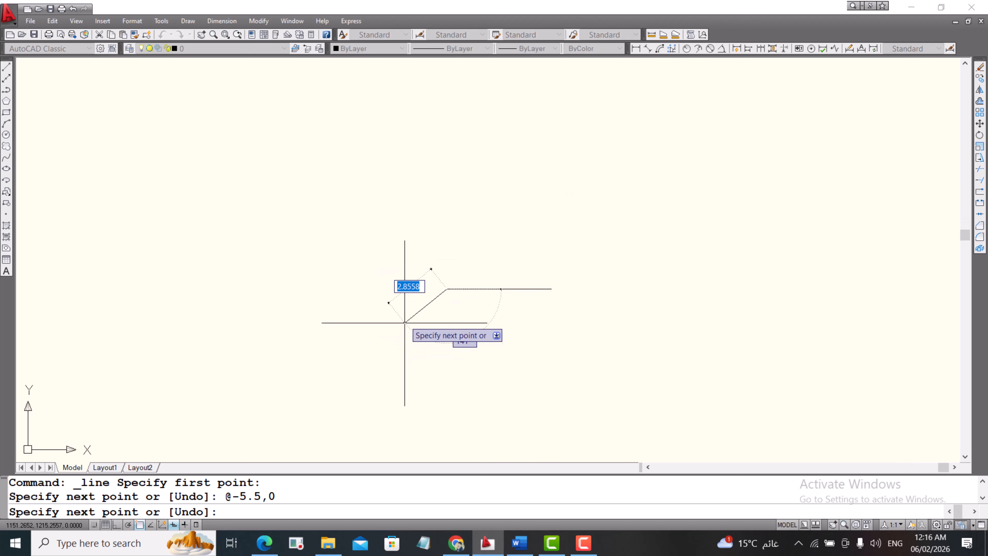
pyautogui.click(521, 550)
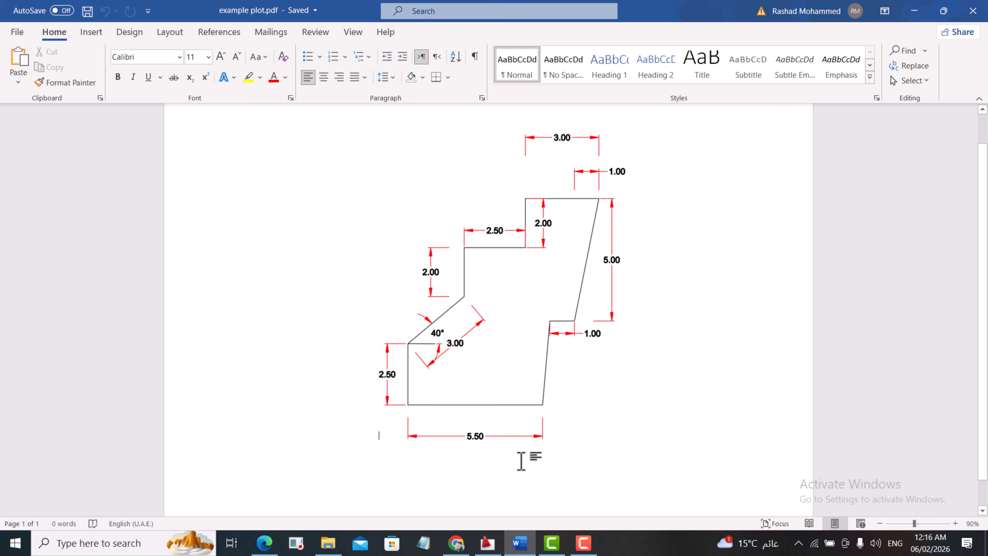
pyautogui.click(486, 543)
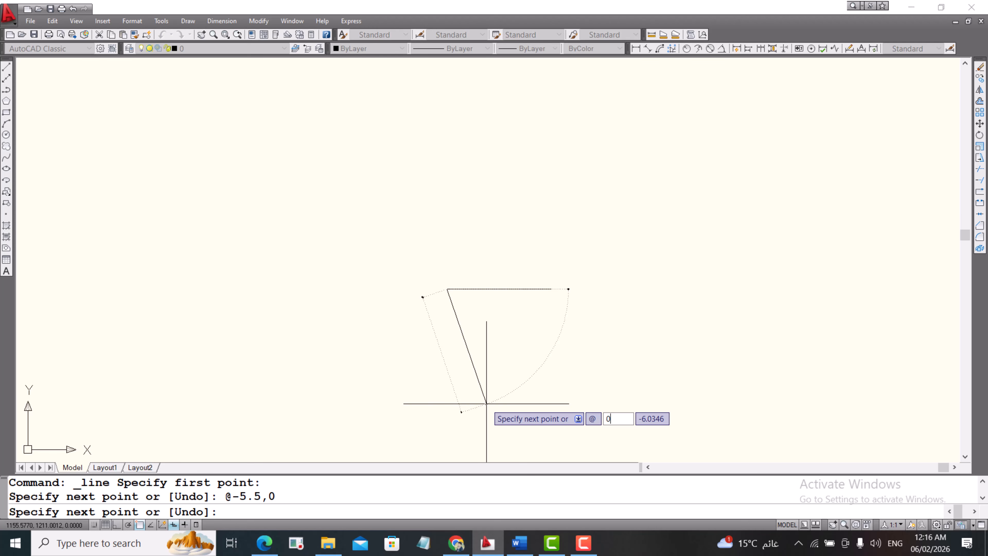
pyautogui.press('Tab')
pyautogui.write('-')
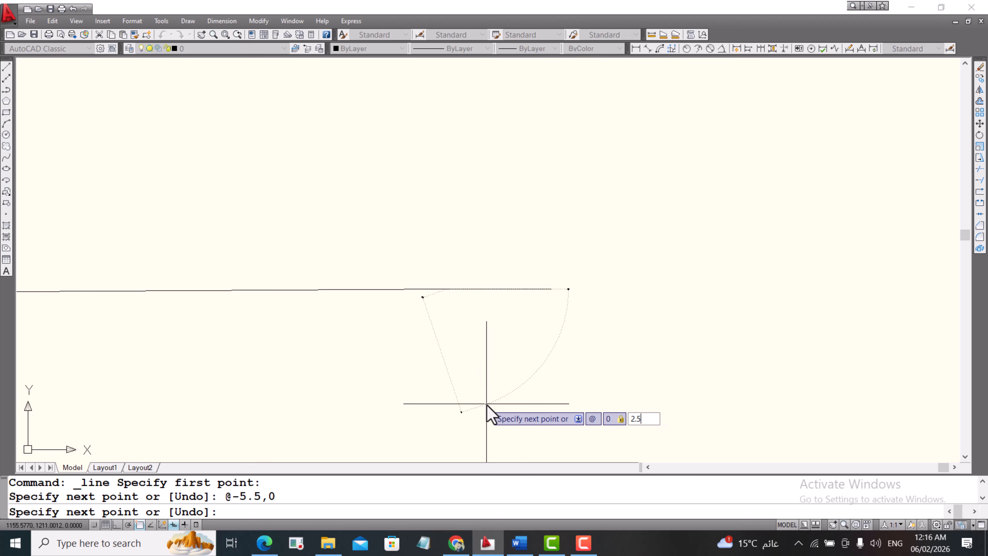
pyautogui.write('2.5')
pyautogui.press('Return')
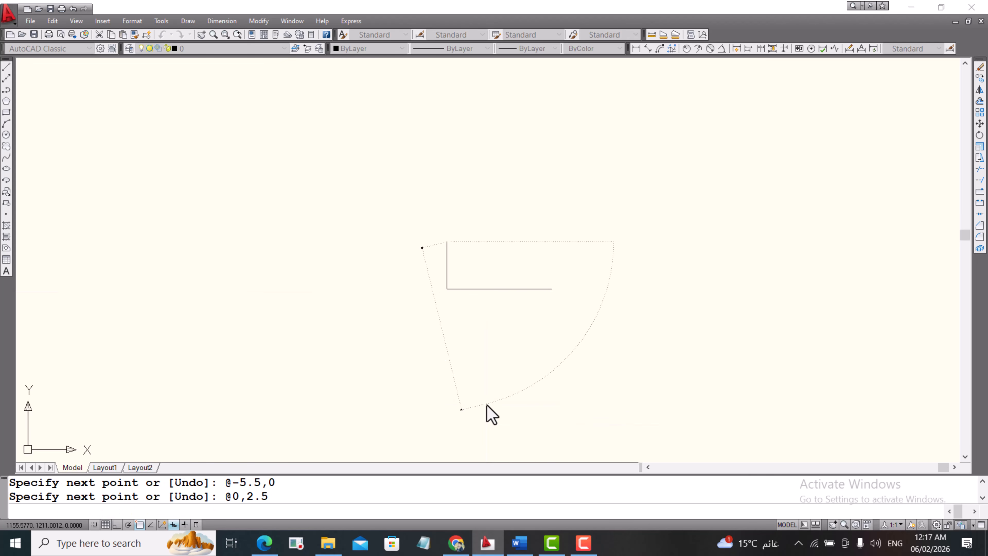
# - Check the reference shape in Word and continue the line in AutoCAD with the slanted edge, polar offset @3<40
pyautogui.click(513, 552)
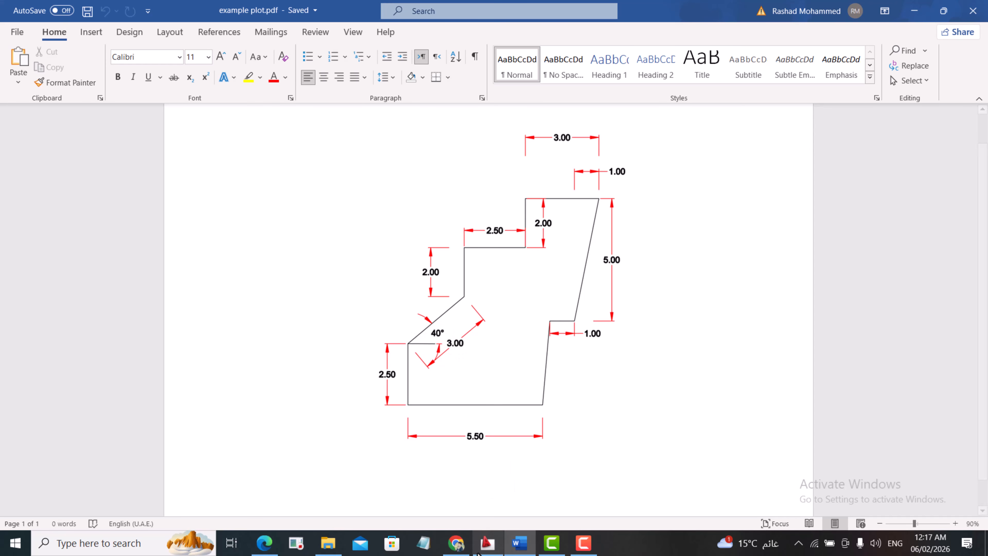
pyautogui.click(485, 549)
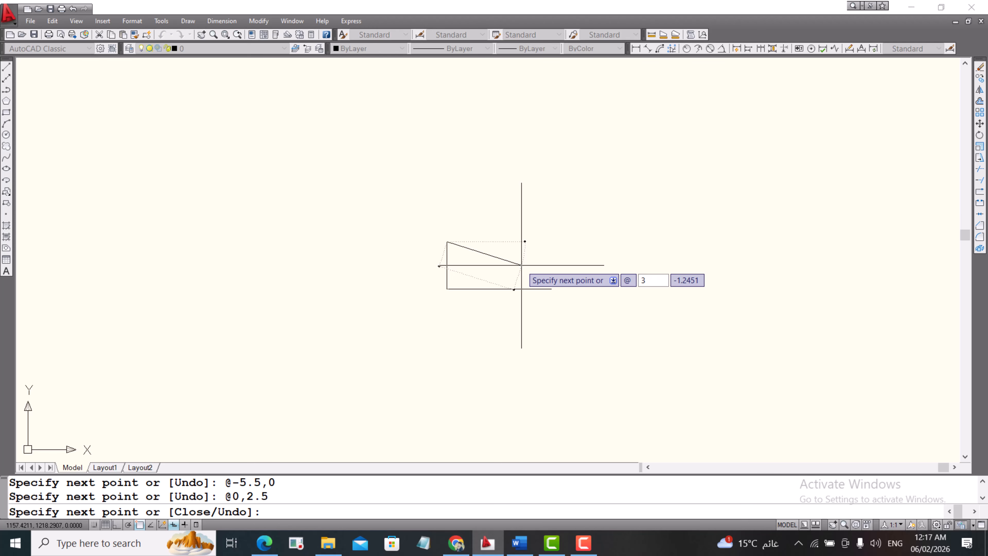
pyautogui.press('Tab')
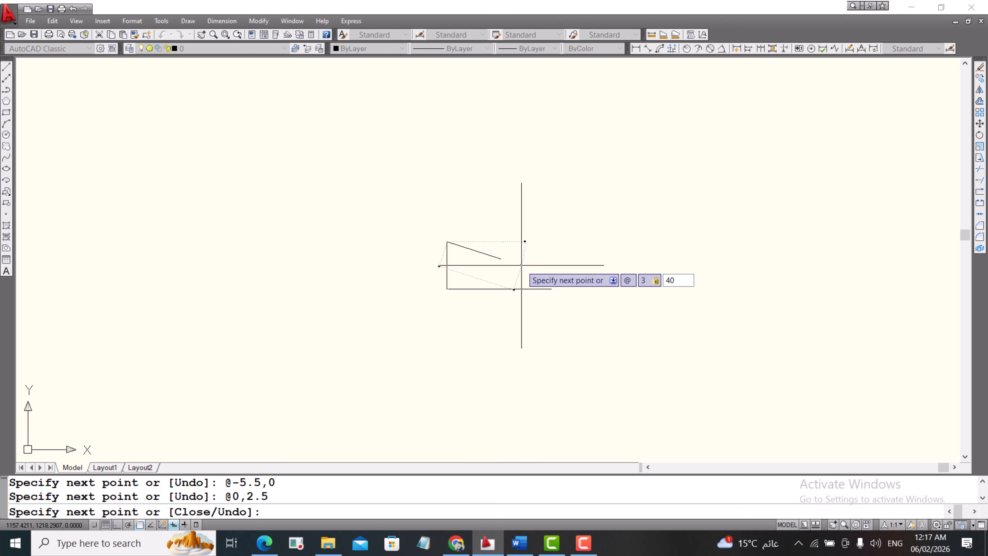
pyautogui.press('Return')
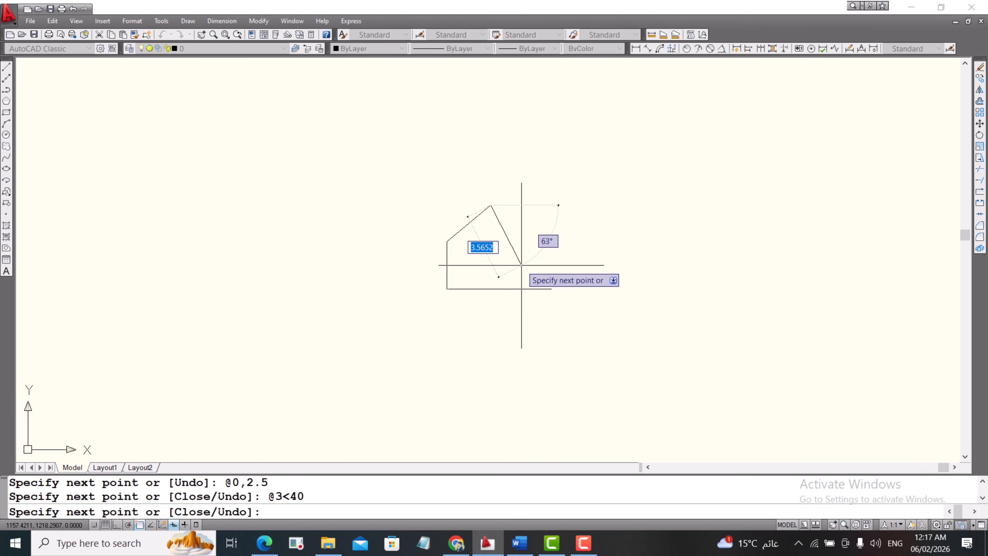
# - Consult the Word drawing and add the vertical edge above the slanted one in AutoCAD, offset @0,2
pyautogui.click(515, 548)
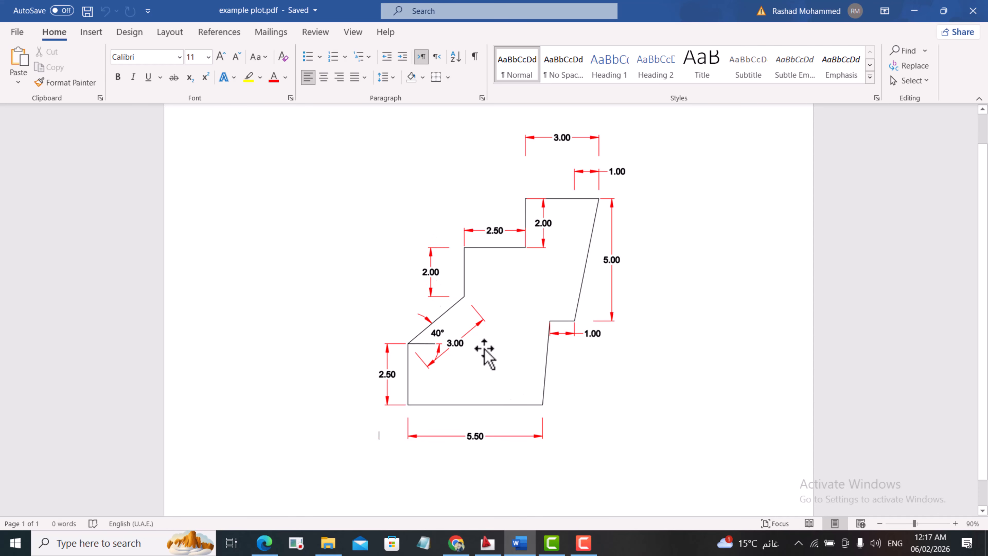
pyautogui.click(483, 550)
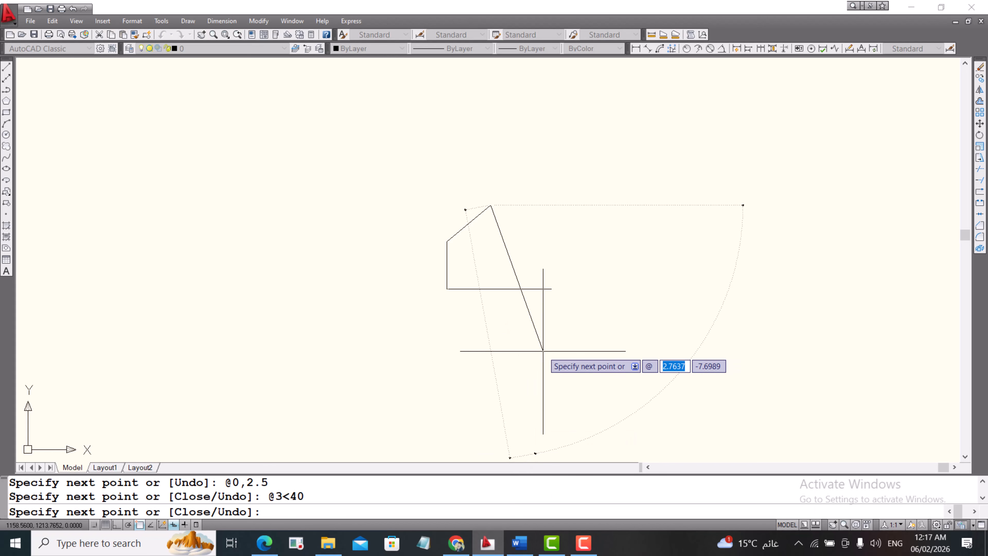
pyautogui.press('Tab')
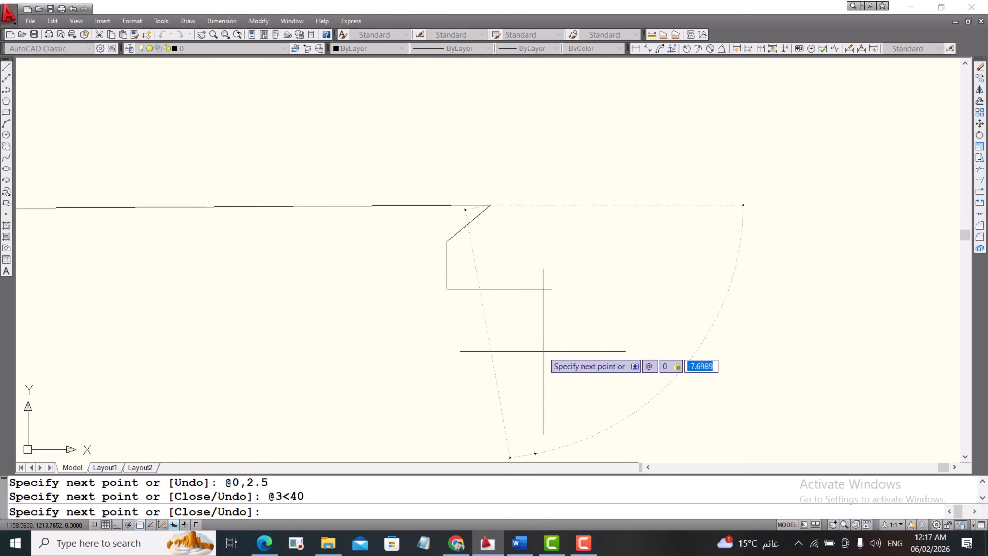
pyautogui.press('Return')
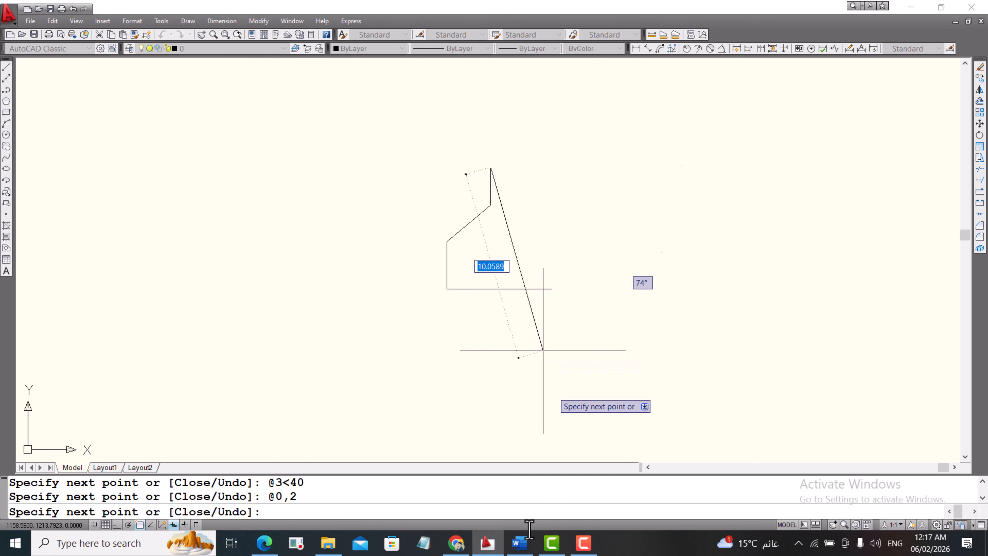
# - Following the reference in Word, draw the horizontal step edge in AutoCAD with Ortho on, offset @2.5,0, and turn Ortho off
pyautogui.click(519, 543)
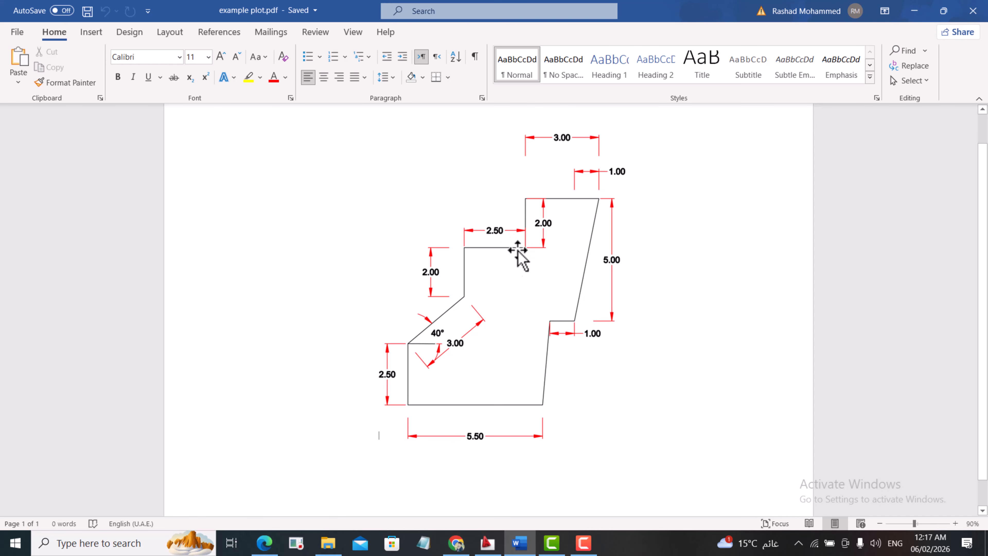
pyautogui.click(487, 543)
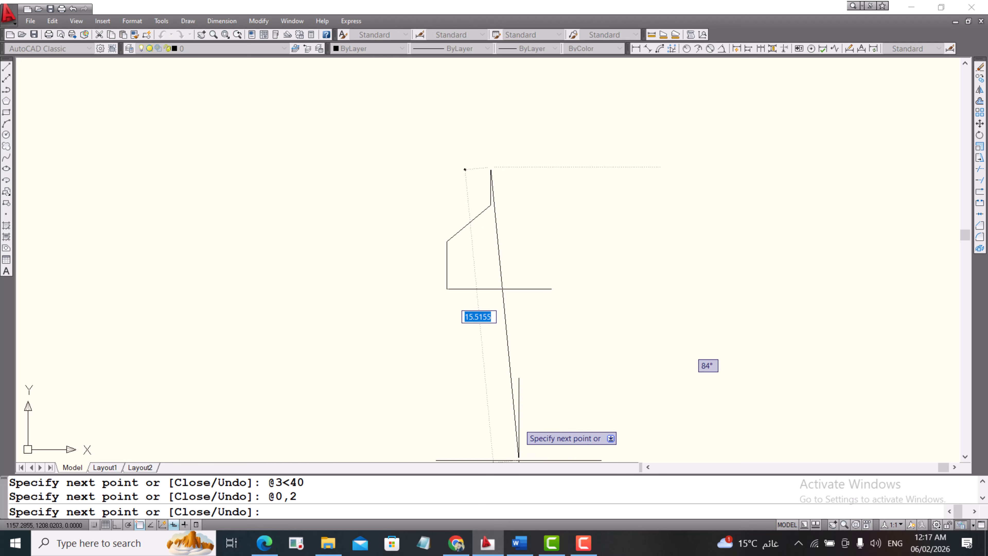
pyautogui.press('F8')
pyautogui.press('Tab')
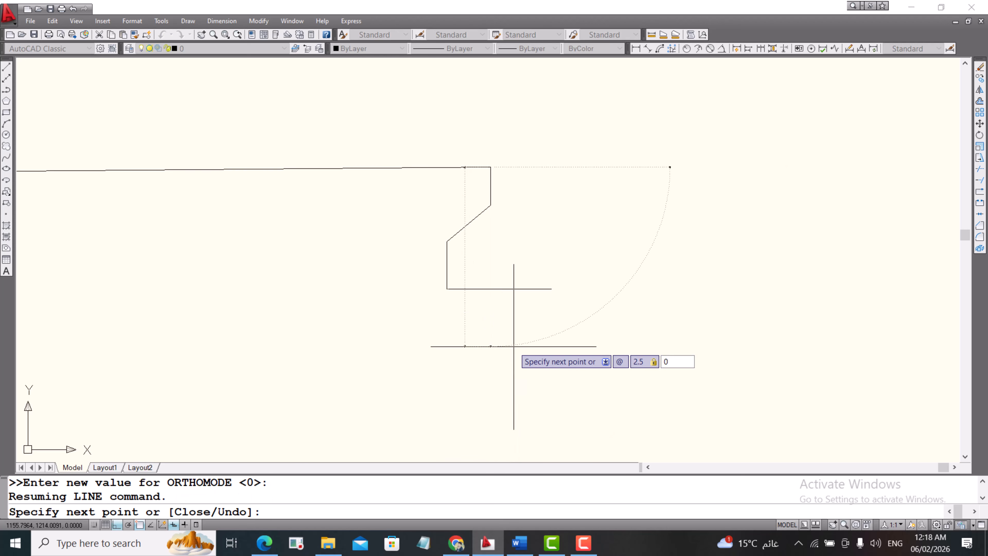
pyautogui.press('Return')
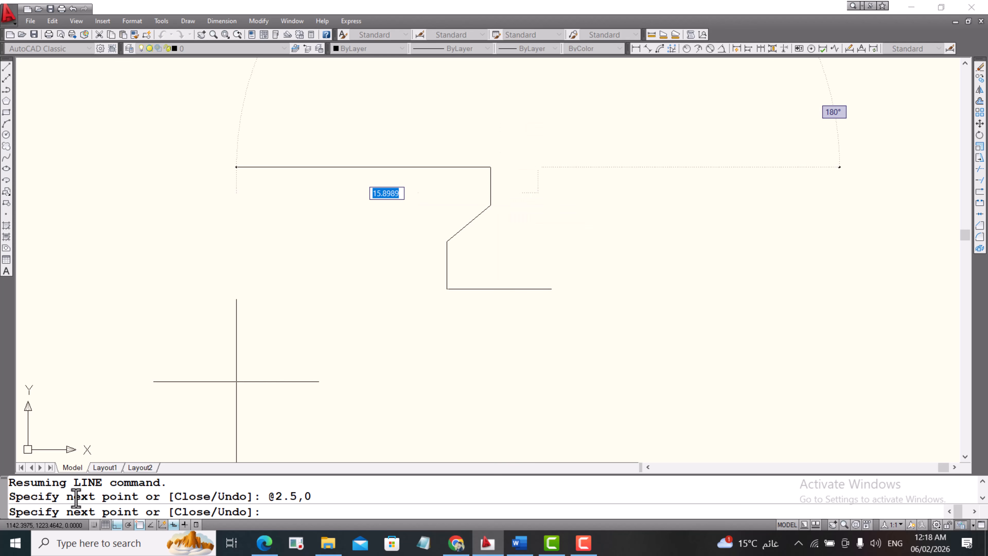
pyautogui.click(117, 525)
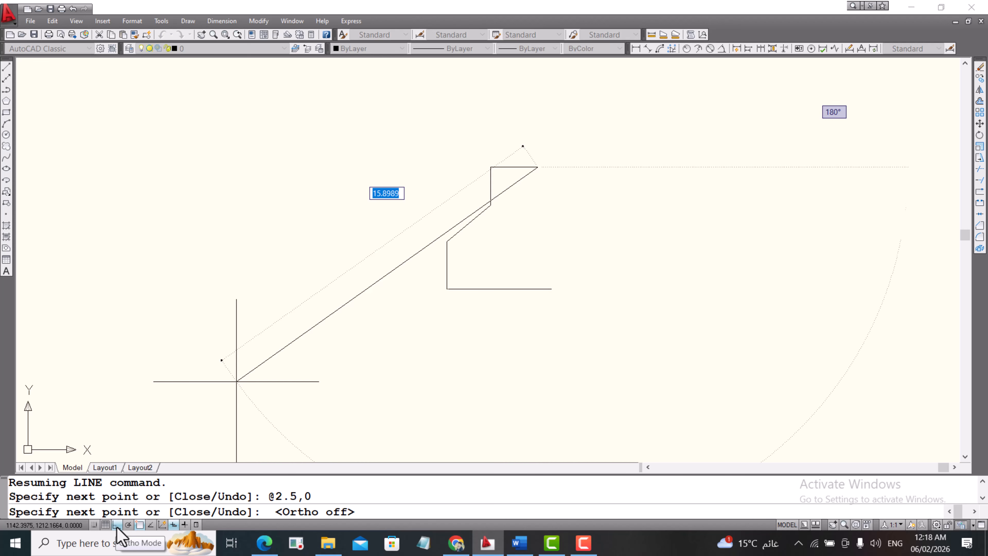
# - Look up the next dimension in Word and draw the upper vertical edge in AutoCAD, offset @0,2
pyautogui.click(523, 545)
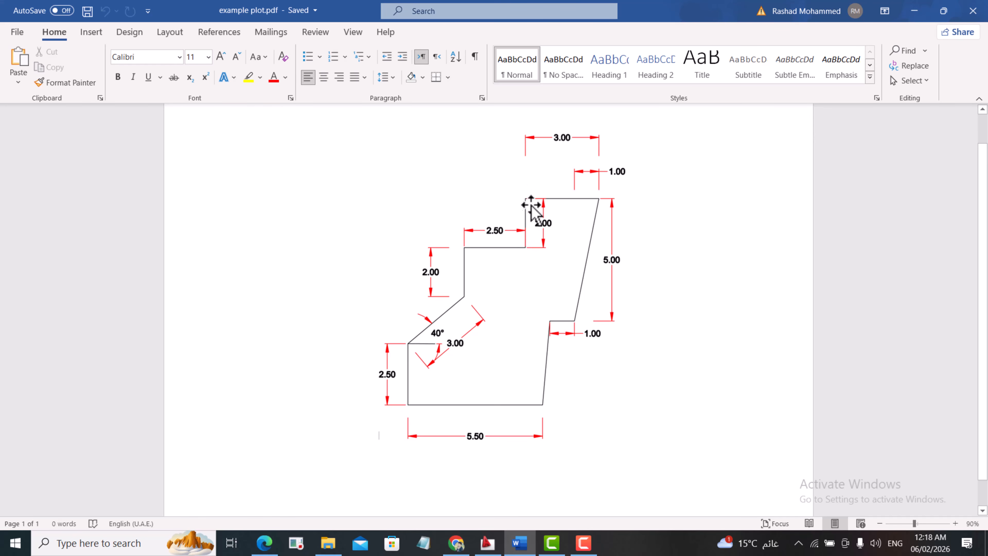
pyautogui.click(488, 545)
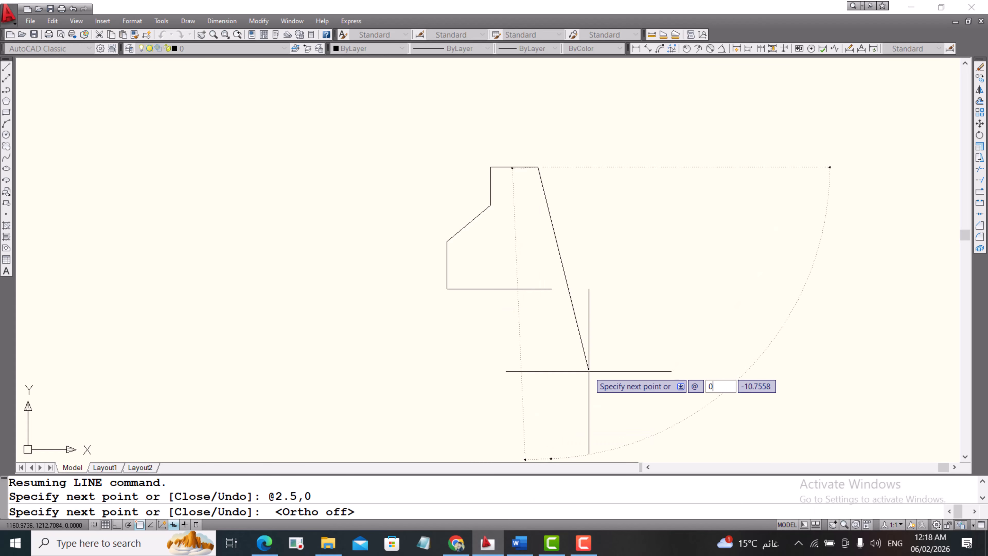
pyautogui.write(',')
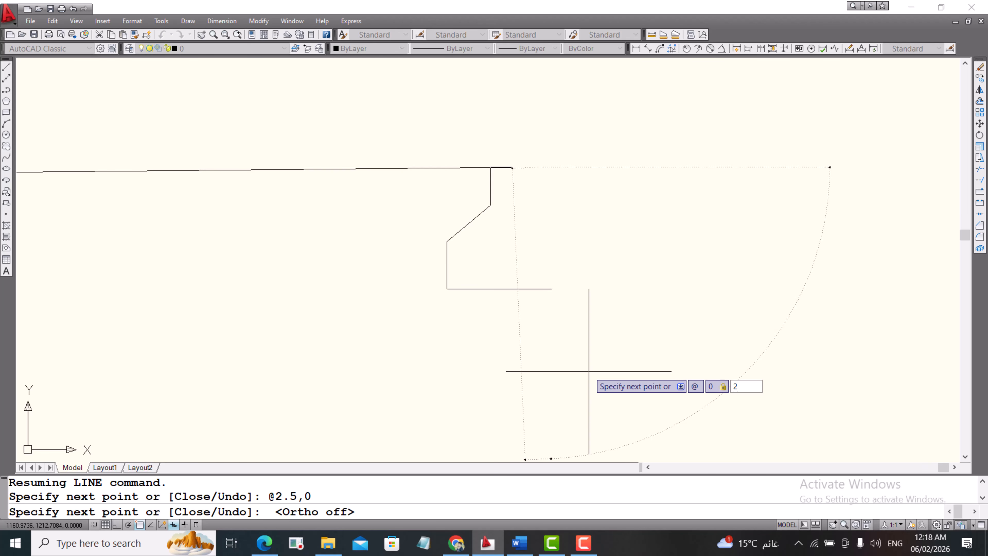
pyautogui.press('Return')
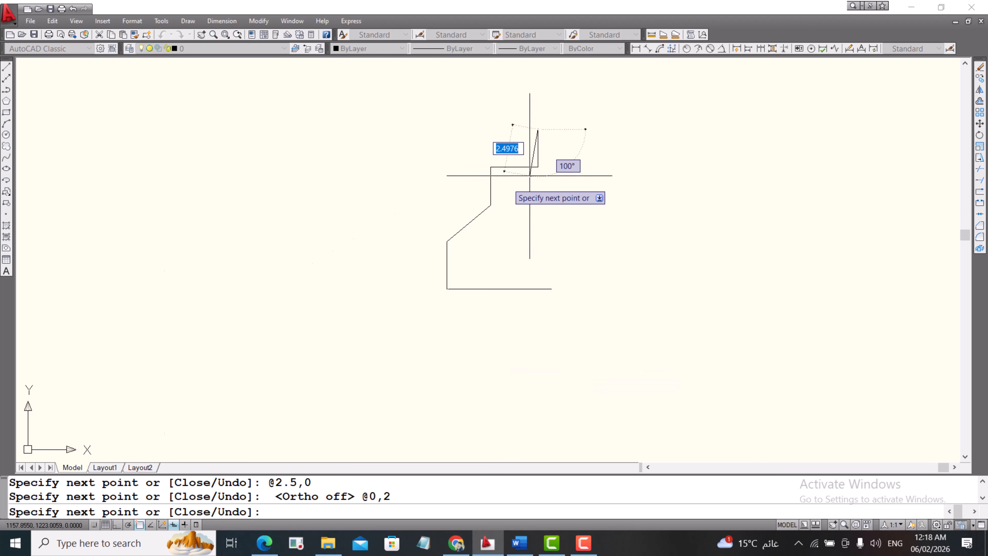
# - Turn off Dynamic Input, check the shape in Word, and draw the profile's top edge in AutoCAD, offset @3,0
pyautogui.click(174, 526)
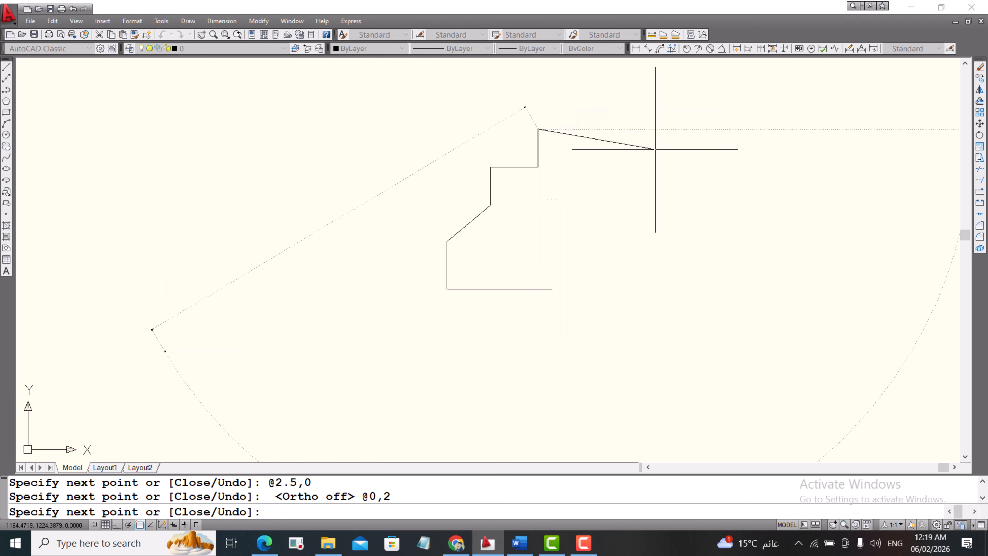
pyautogui.click(520, 543)
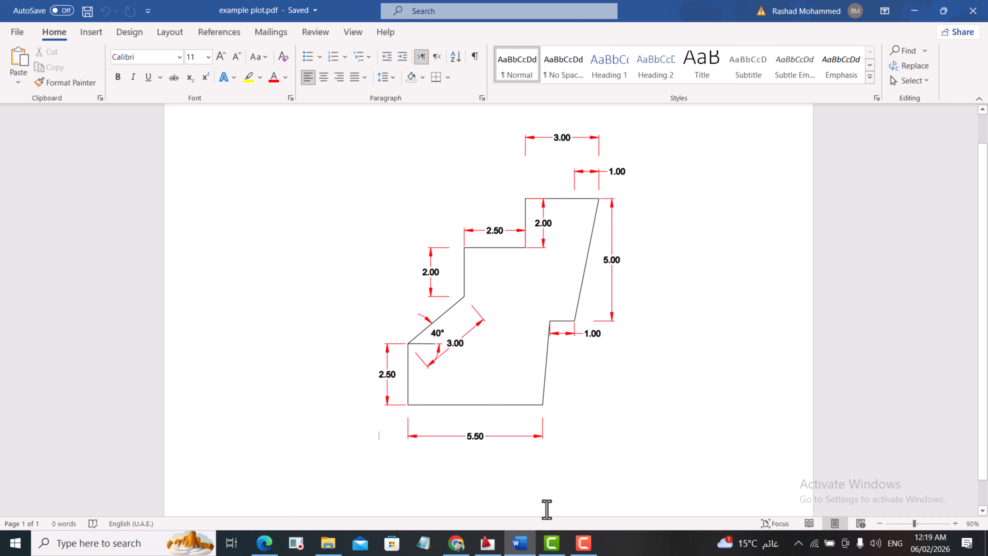
pyautogui.click(487, 543)
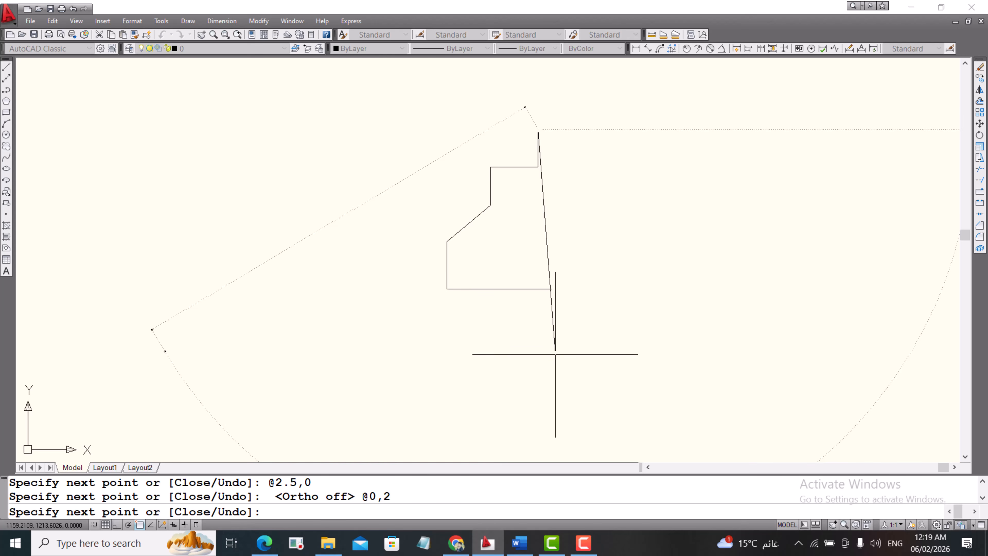
pyautogui.write('@3,0')
pyautogui.press('Return')
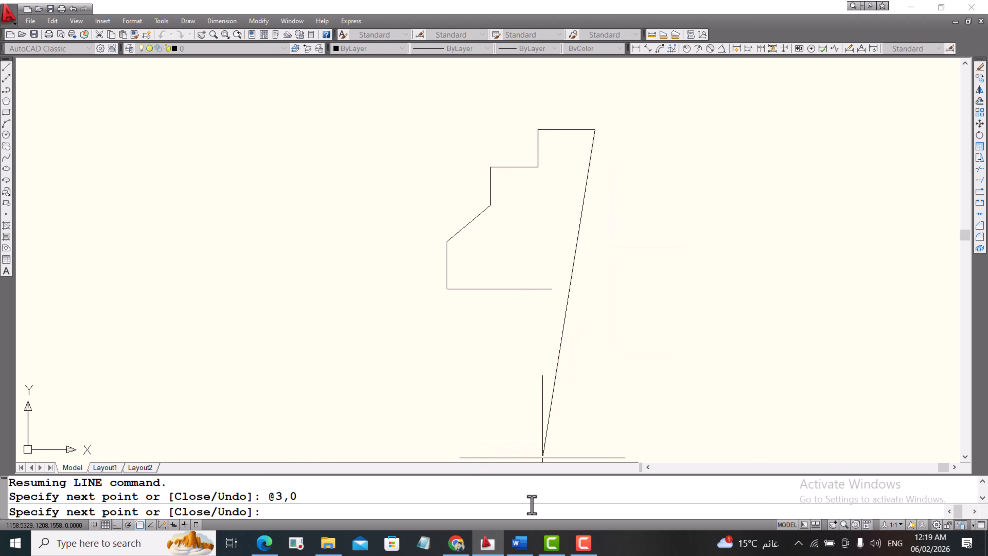
# - Read the right side's dimensions in Word and draw the long slanted right edge in AutoCAD, offset @-1,-5
pyautogui.click(520, 543)
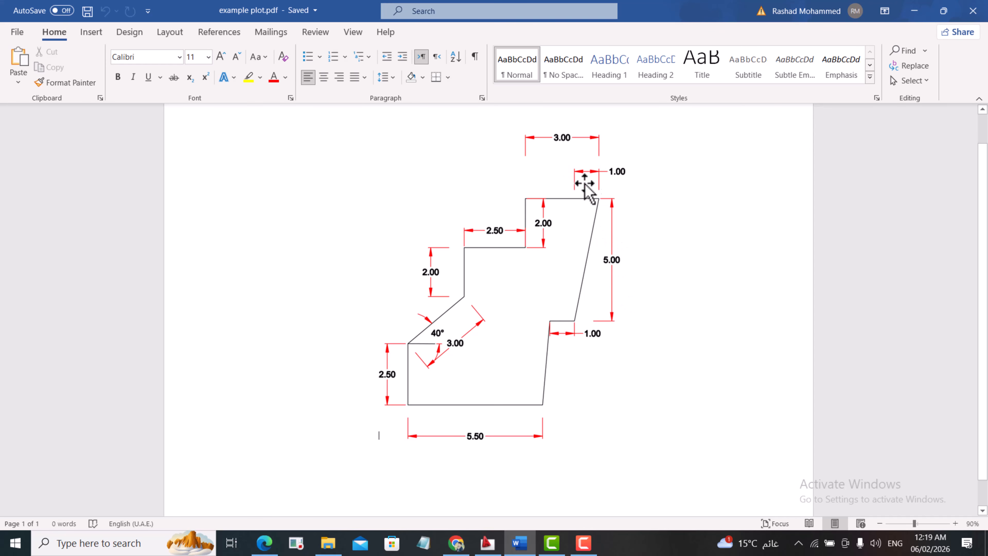
pyautogui.click(492, 542)
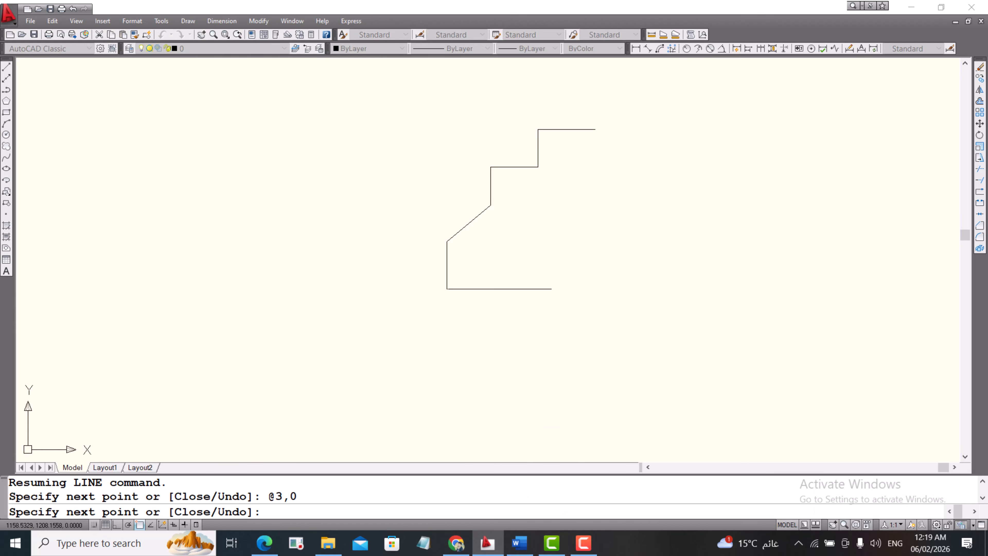
pyautogui.write('@-1')
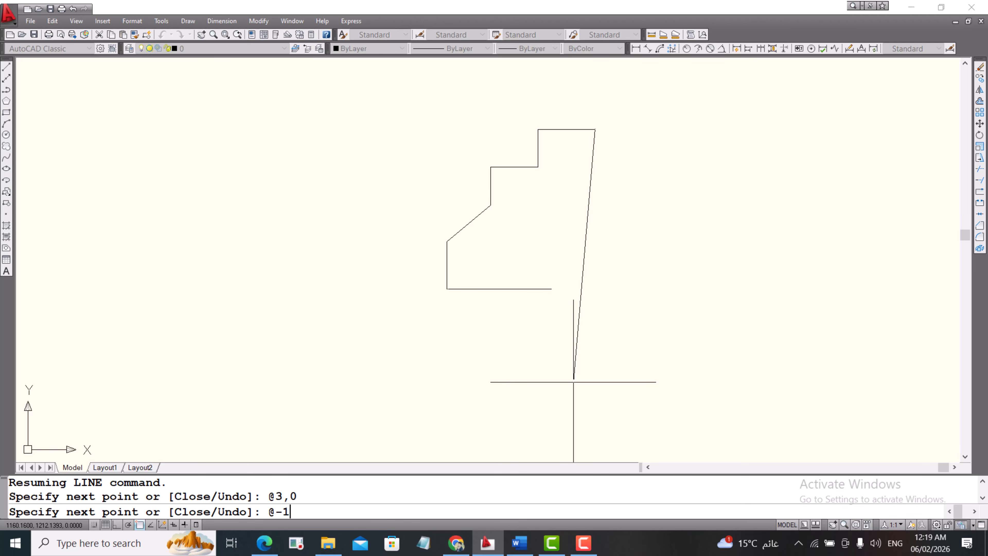
pyautogui.write(',-5')
pyautogui.press('Return')
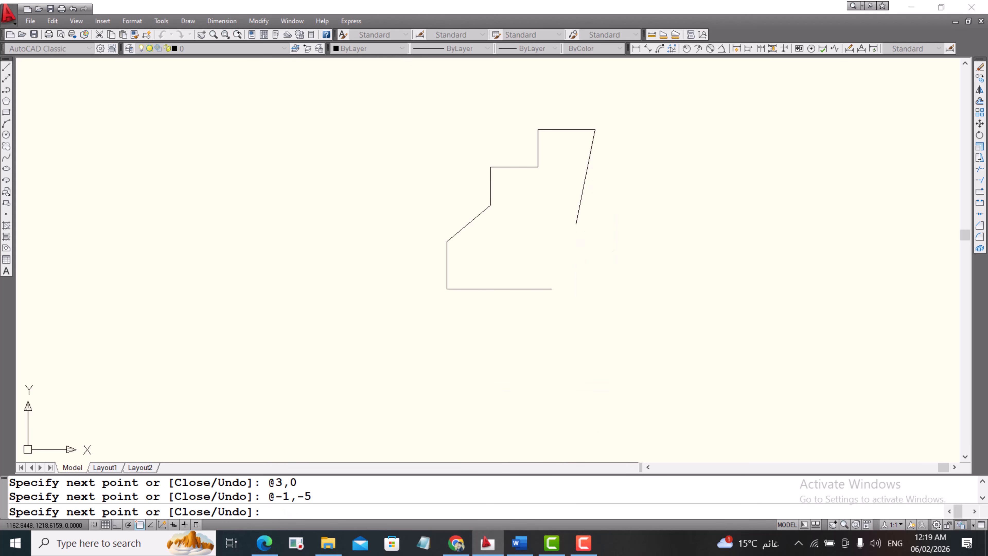
# - After checking Word, draw the short inward edge in AutoCAD, offset @-1,0, and close the profile with the Close option
pyautogui.click(520, 545)
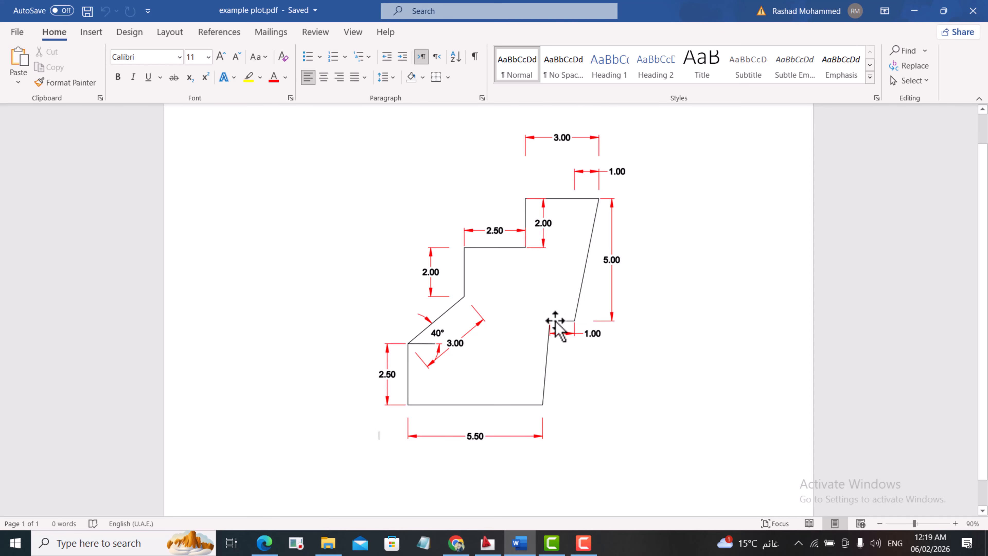
pyautogui.click(487, 543)
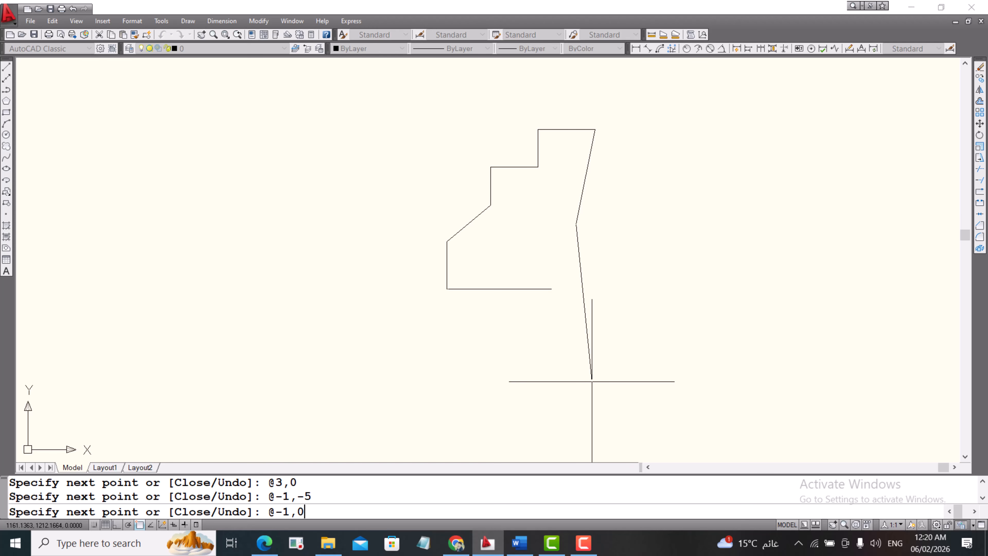
pyautogui.press('Return')
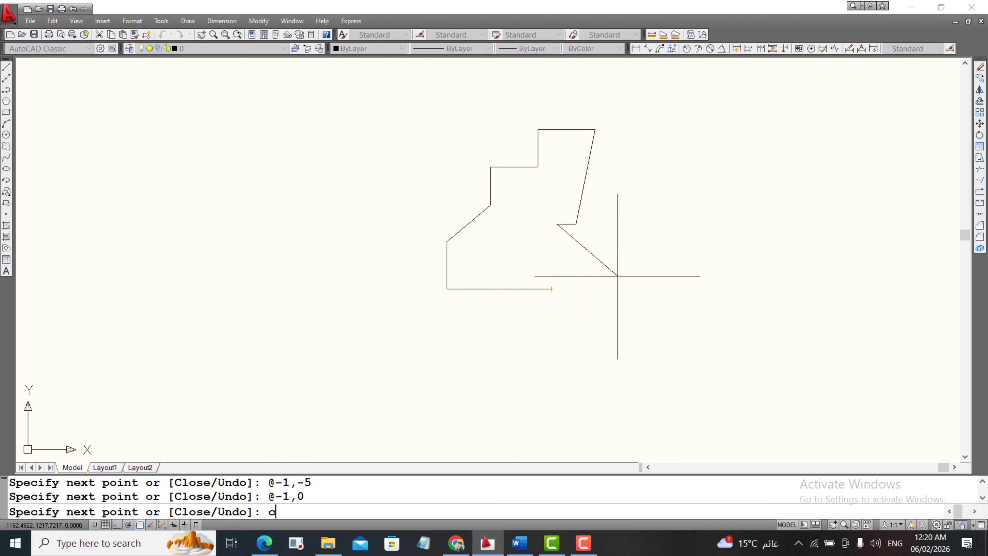
pyautogui.press('Return')
pyautogui.scroll(2, 631, 173)
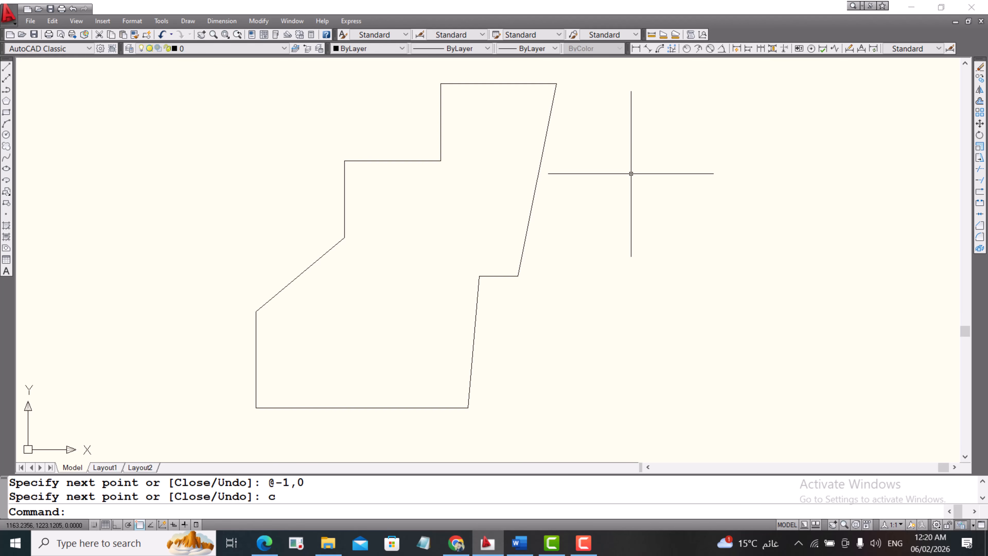
# - Erase the profile's upper vertical edge, and erase all the remaining lines using a selection window
pyautogui.hotkey('ctrl', 'a')
pyautogui.press('Escape')
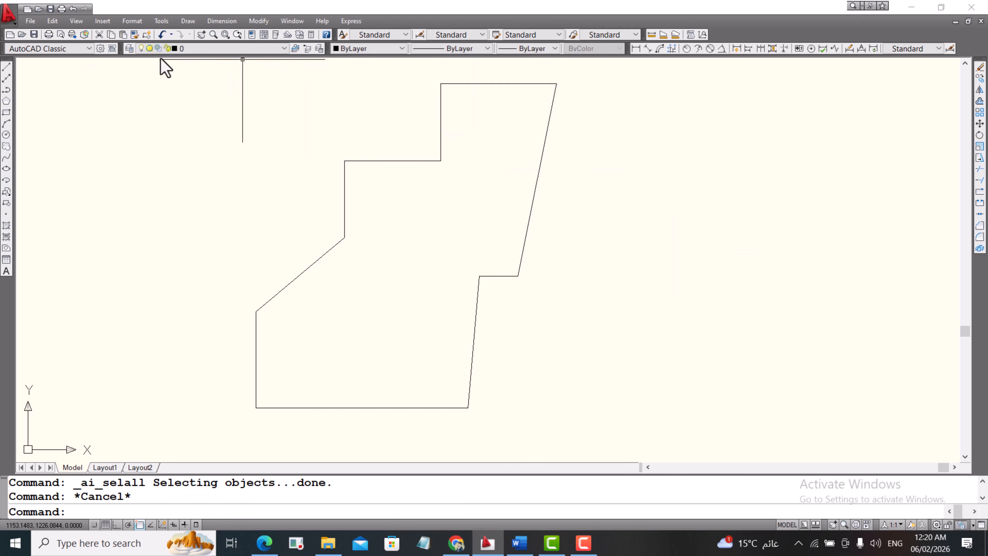
pyautogui.click(441, 105)
pyautogui.press('Delete')
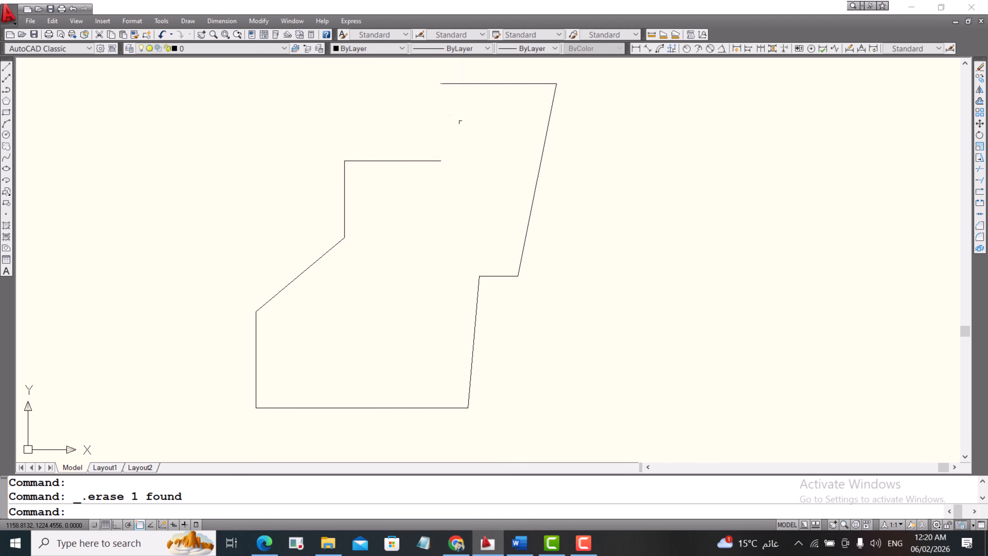
pyautogui.click(146, 67)
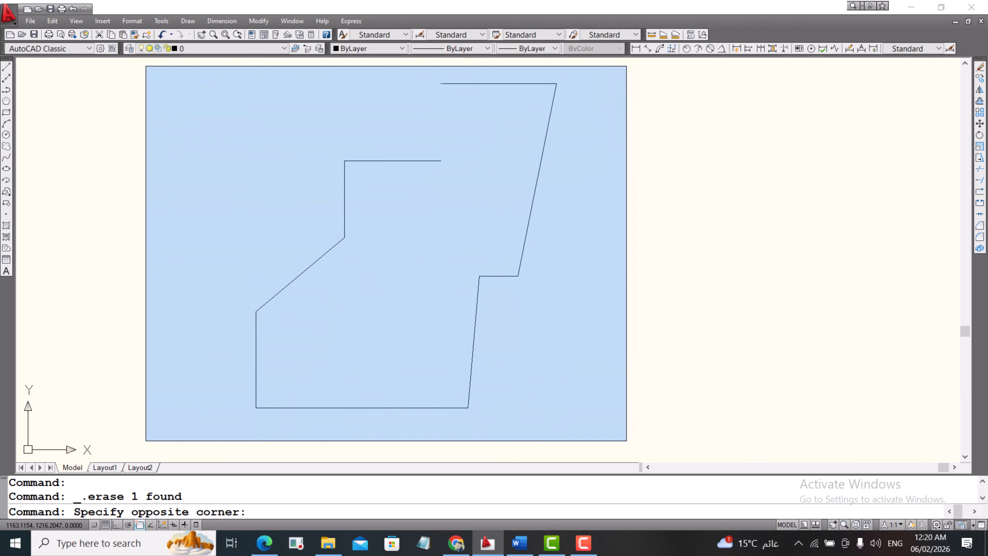
pyautogui.click(626, 440)
pyautogui.press('Delete')
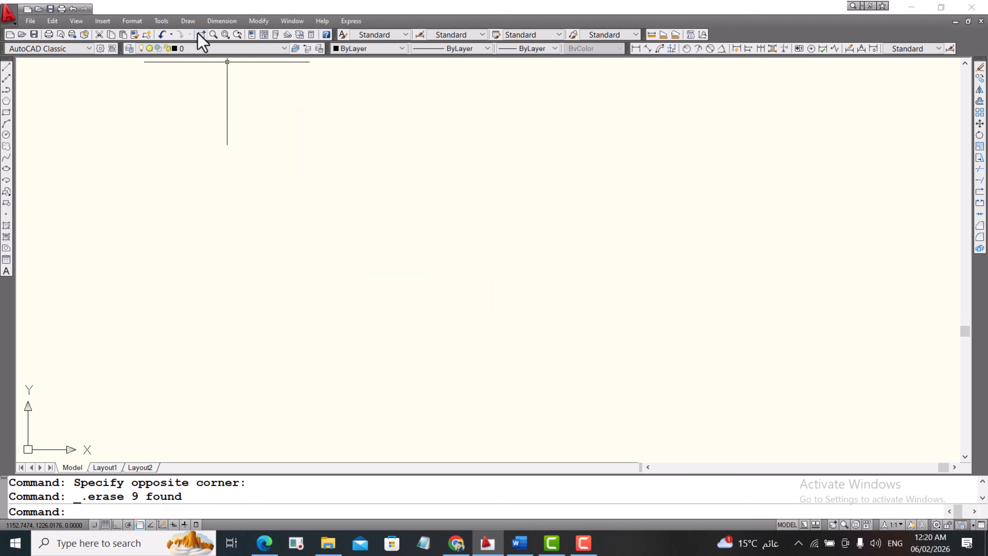
# - Draw a shallow upward-bulging arc about 8 units wide using the 3 Points method
pyautogui.click(188, 21)
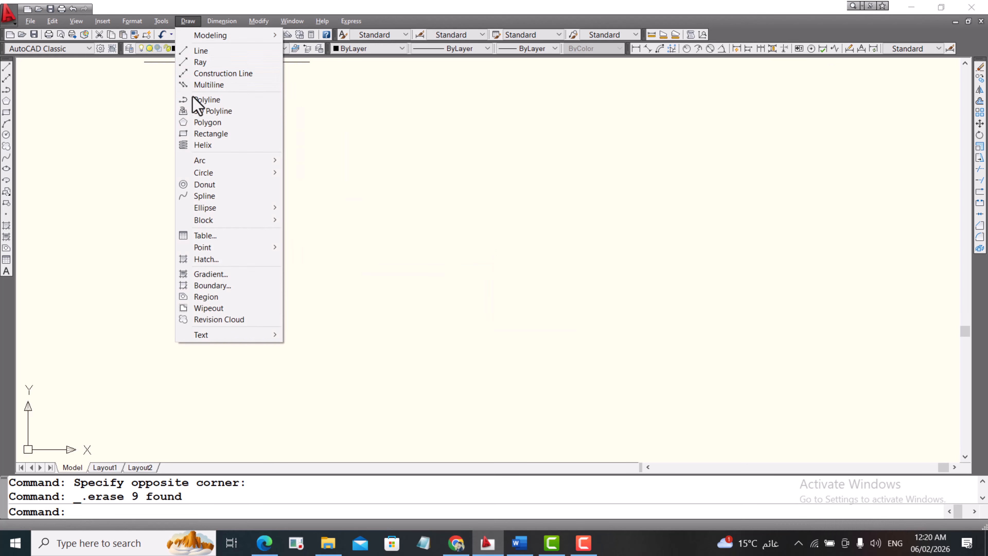
pyautogui.moveTo(199, 159)
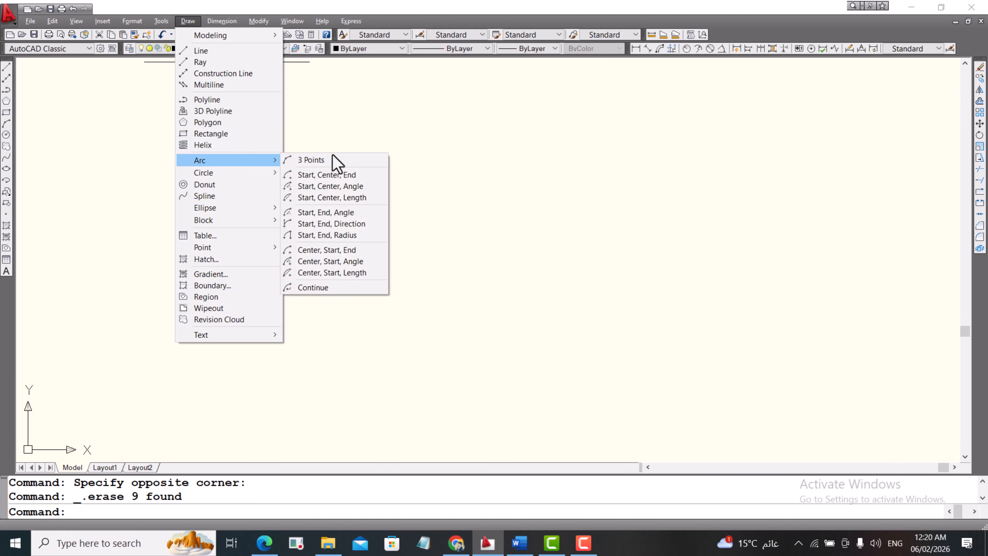
pyautogui.click(311, 161)
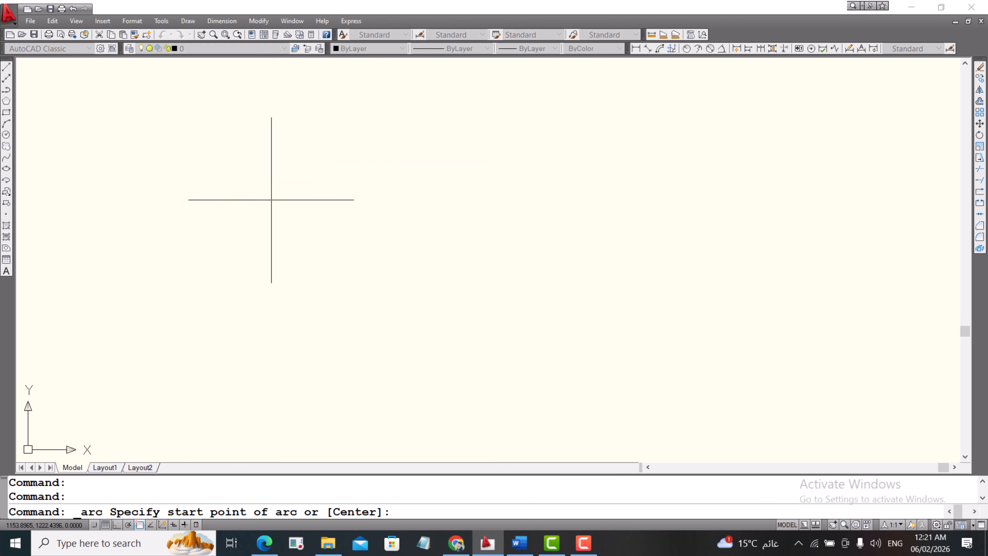
pyautogui.click(261, 204)
pyautogui.click(359, 159)
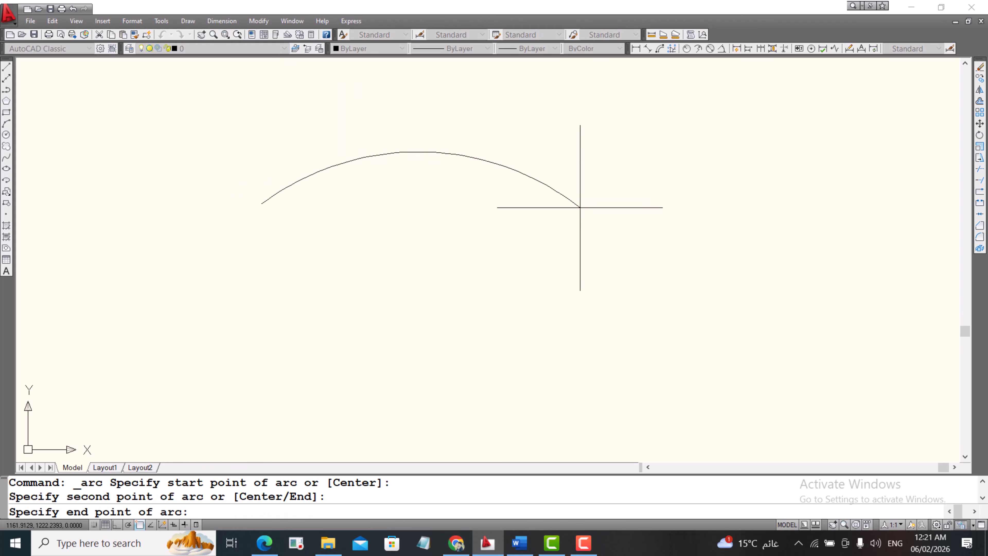
pyautogui.click(581, 208)
pyautogui.press('Return')
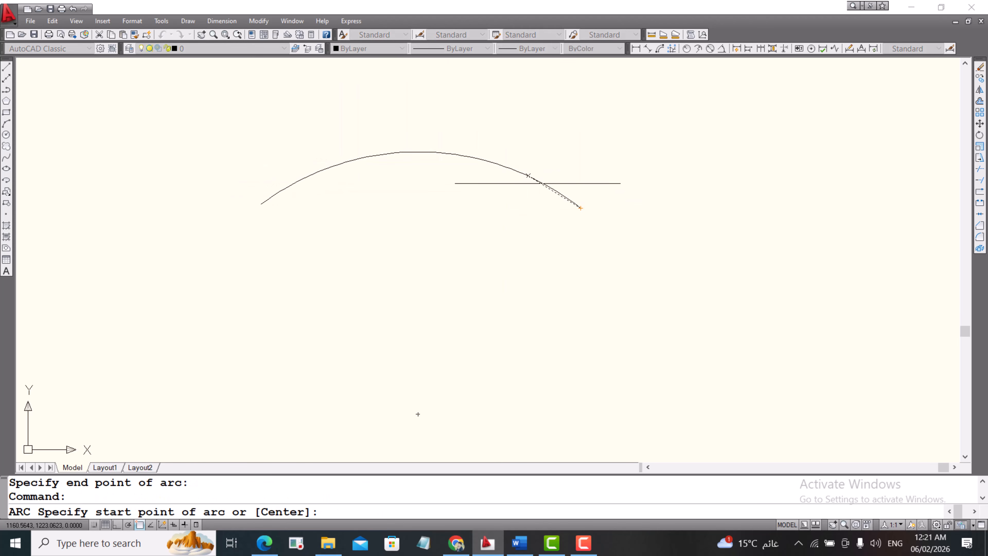
# - Draw a large open arc with a radius of about 4 units below the first arc using Start, Center, End
pyautogui.click(192, 21)
pyautogui.moveTo(216, 165)
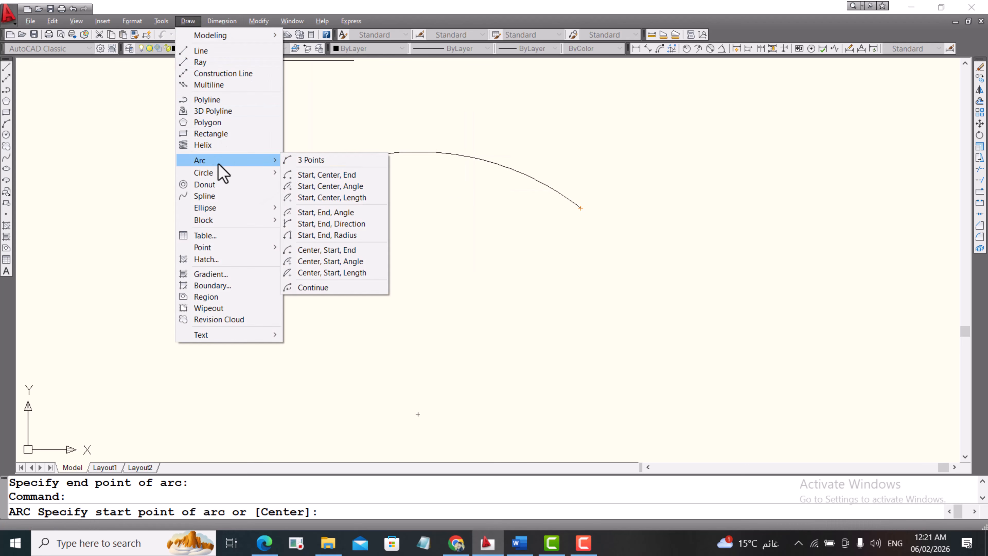
pyautogui.click(310, 176)
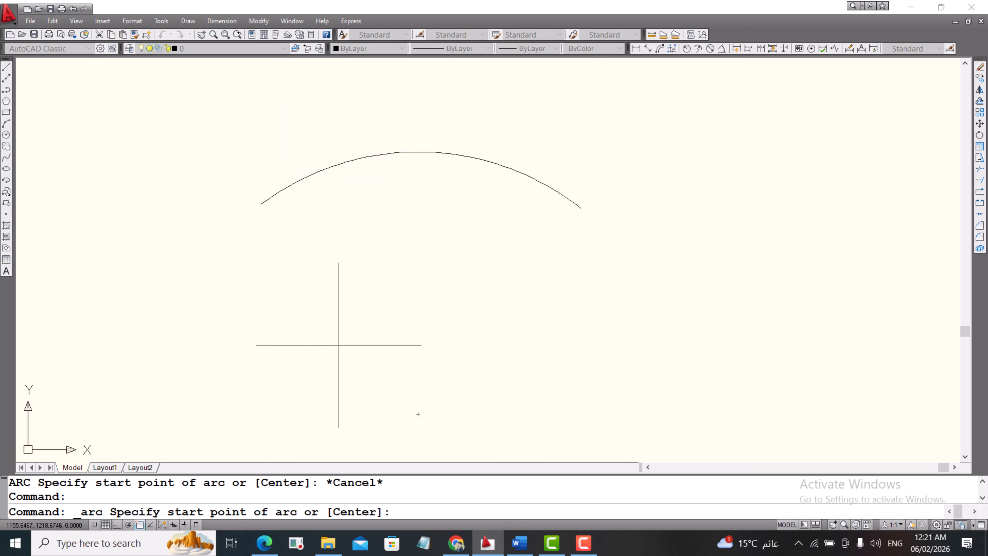
pyautogui.click(340, 261)
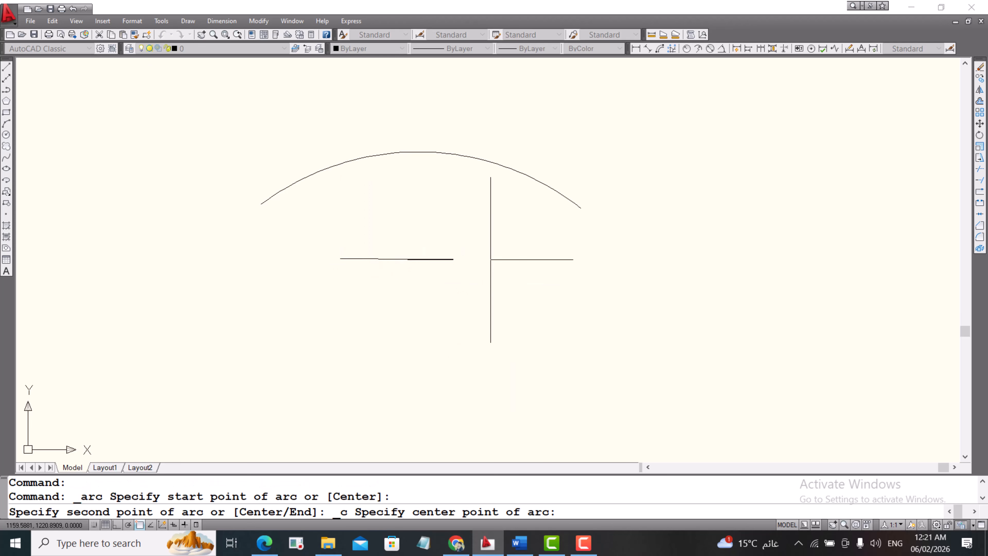
pyautogui.click(490, 259)
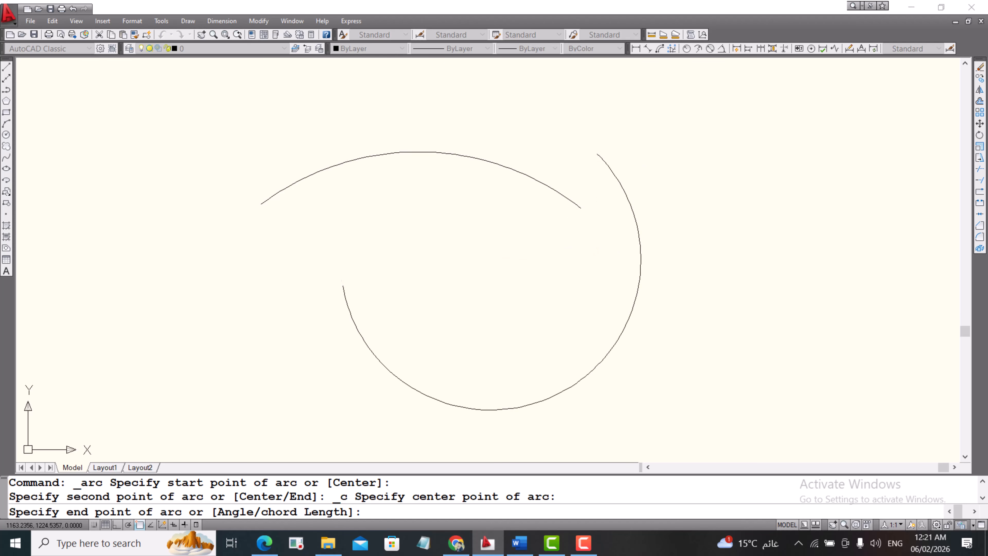
pyautogui.click(630, 118)
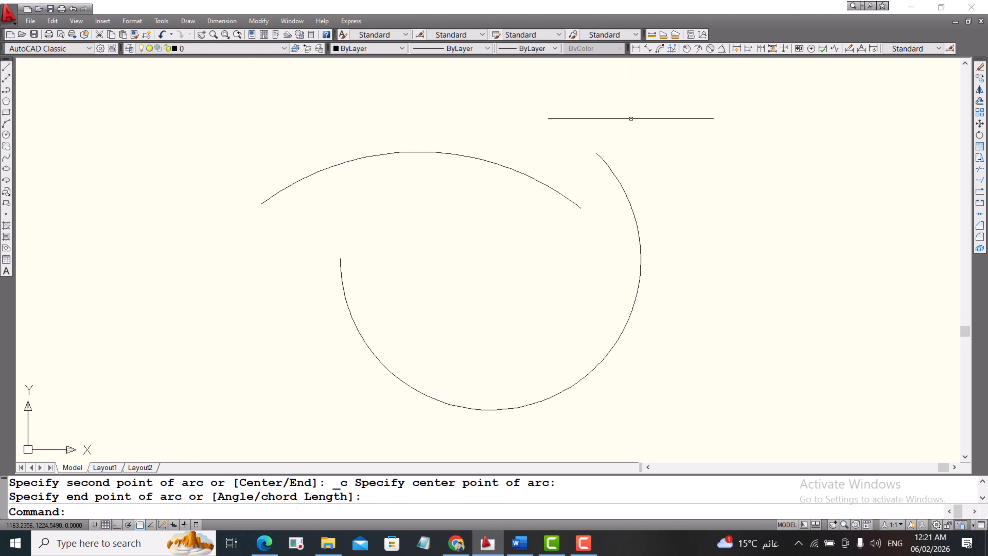
# - Draw an arc to the left of the existing arcs using Start, Center, Angle with an included angle of 80
pyautogui.click(190, 23)
pyautogui.moveTo(272, 160)
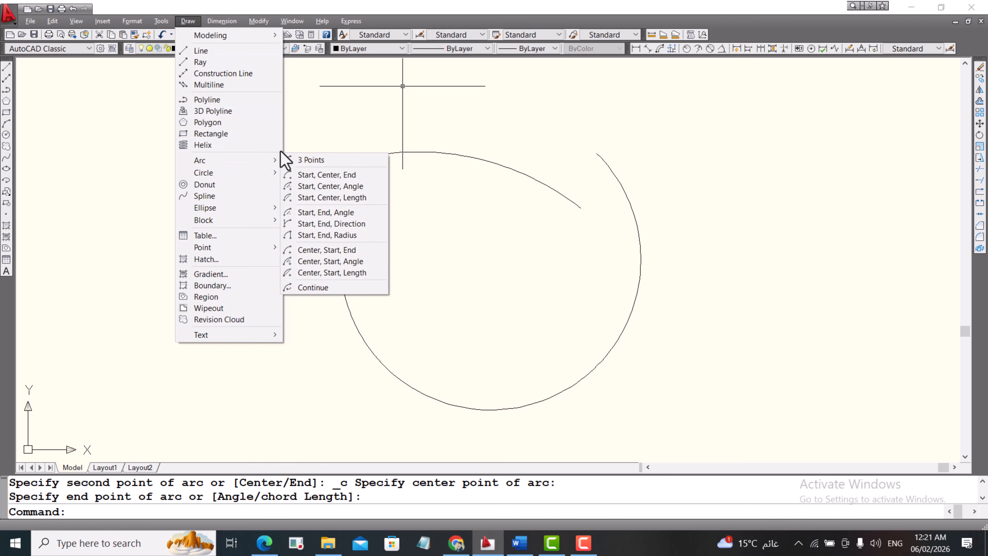
pyautogui.click(328, 188)
pyautogui.click(133, 145)
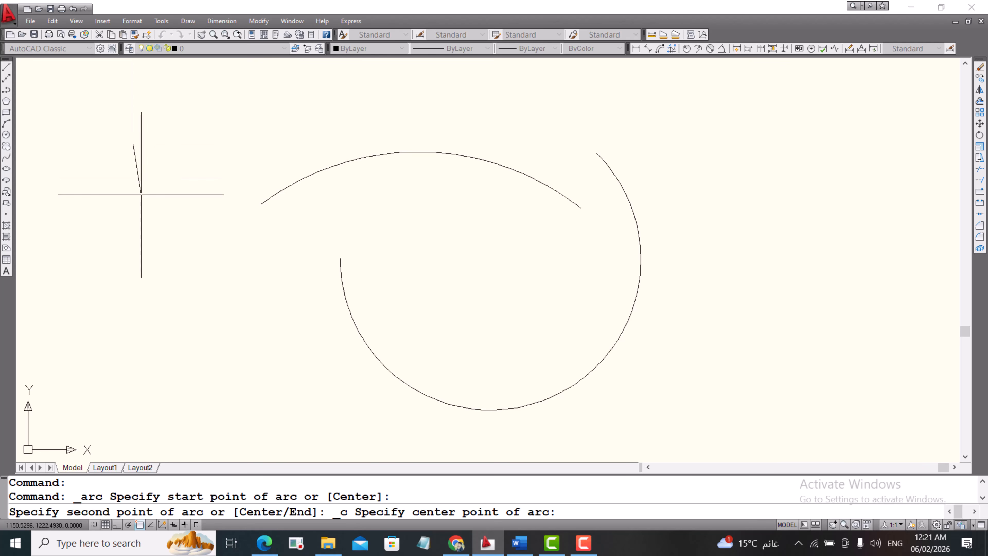
pyautogui.click(161, 235)
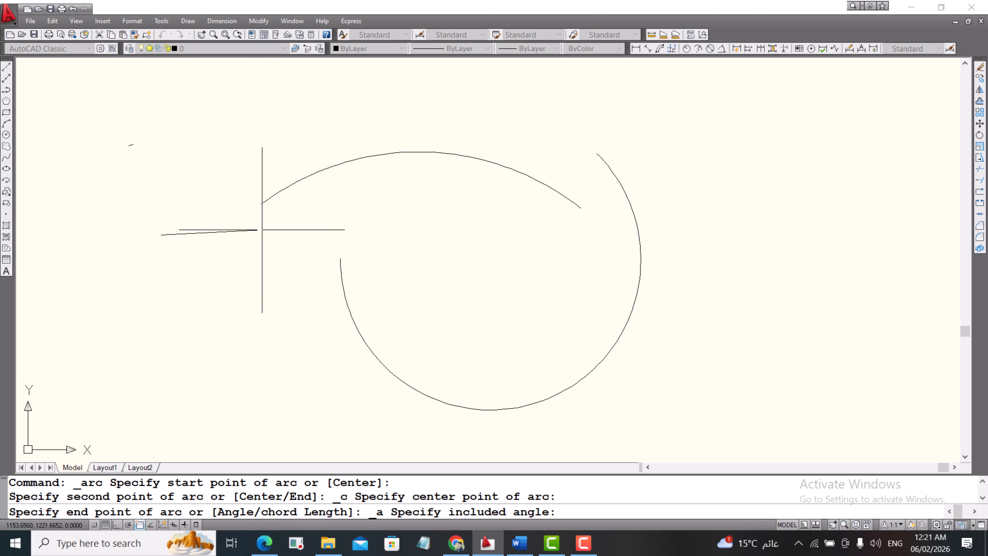
pyautogui.write('80')
pyautogui.press('Return')
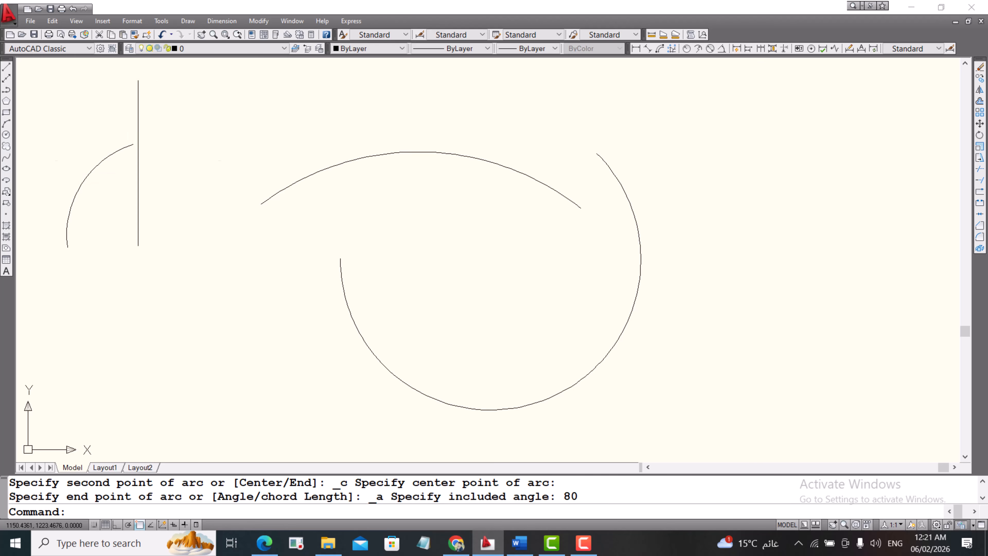
# - Draw an arc in the empty space right of the existing arcs using Start, Center, Length with a chord length of 3
pyautogui.click(188, 21)
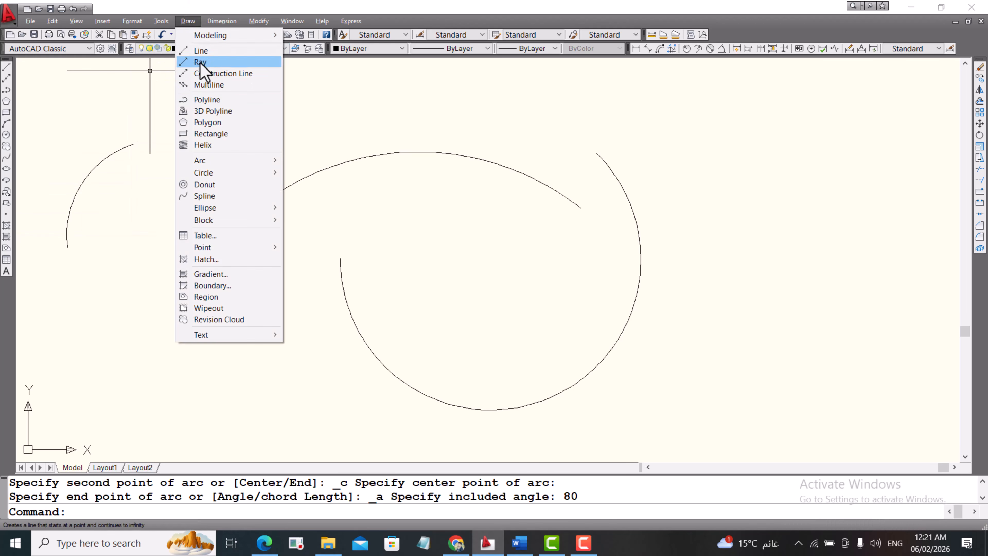
pyautogui.moveTo(215, 163)
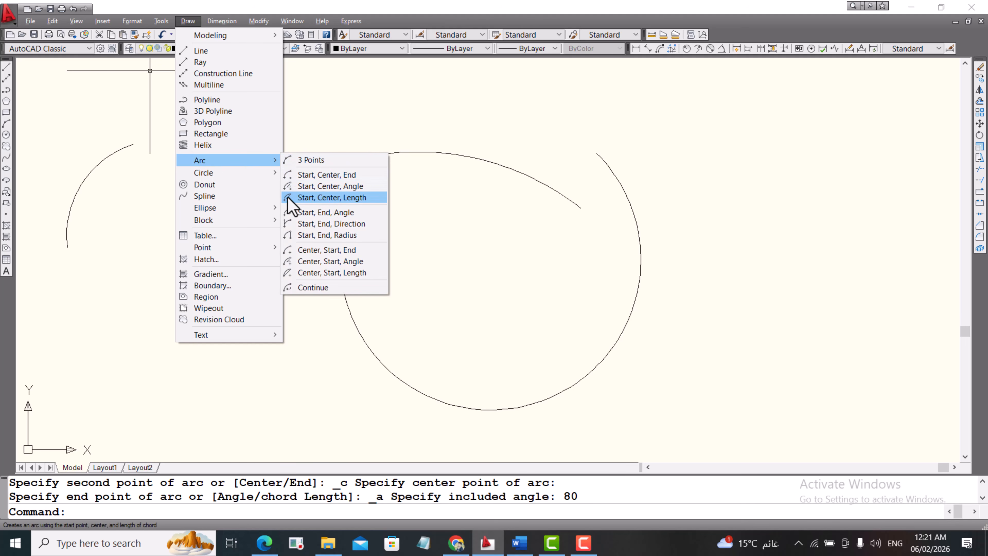
pyautogui.scroll(-4, 261, 226)
pyautogui.click(422, 157)
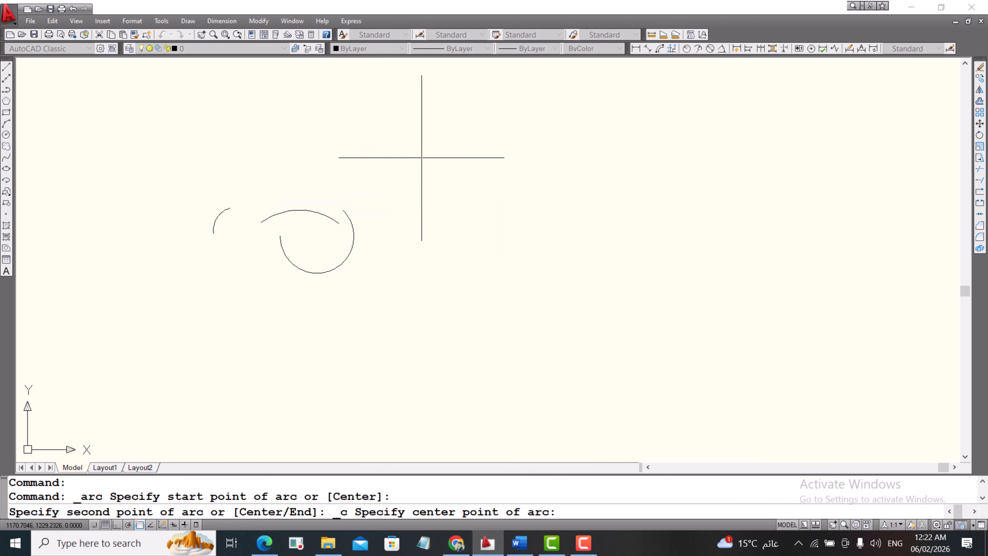
pyautogui.click(573, 194)
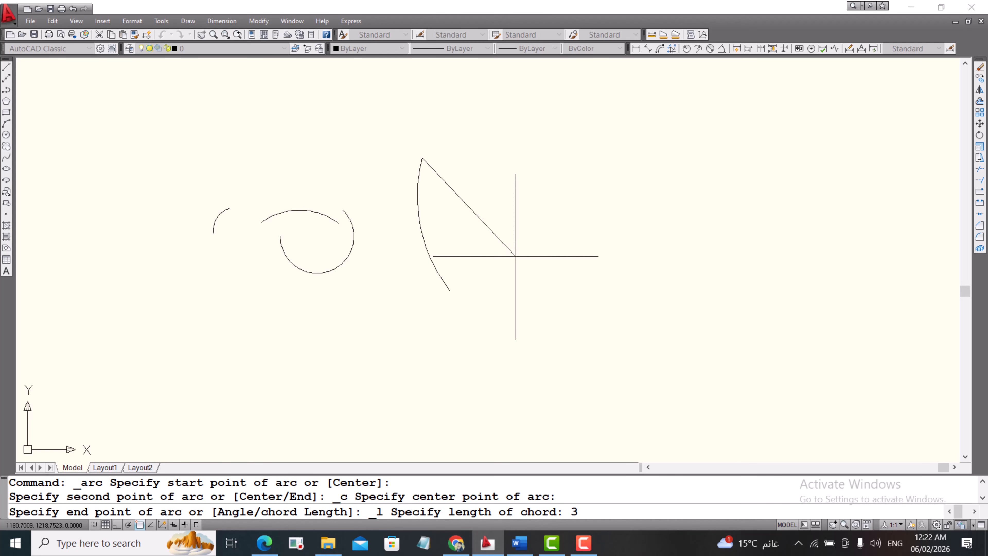
pyautogui.write('3')
pyautogui.press('Return')
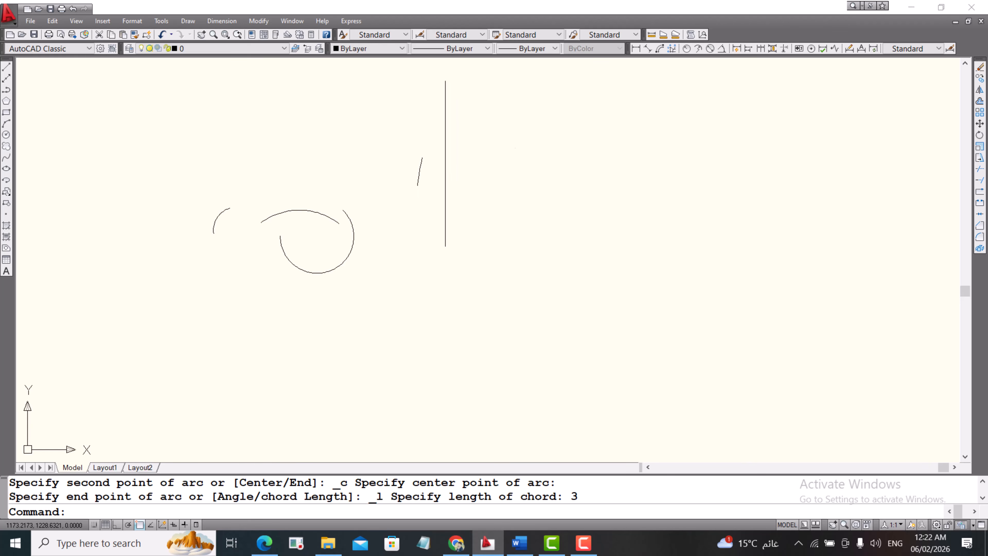
# - Draw an upward-bulging arc below and right of the short chord arc using Start, End, Direction, with the tangent direction pointing up and right
pyautogui.click(188, 21)
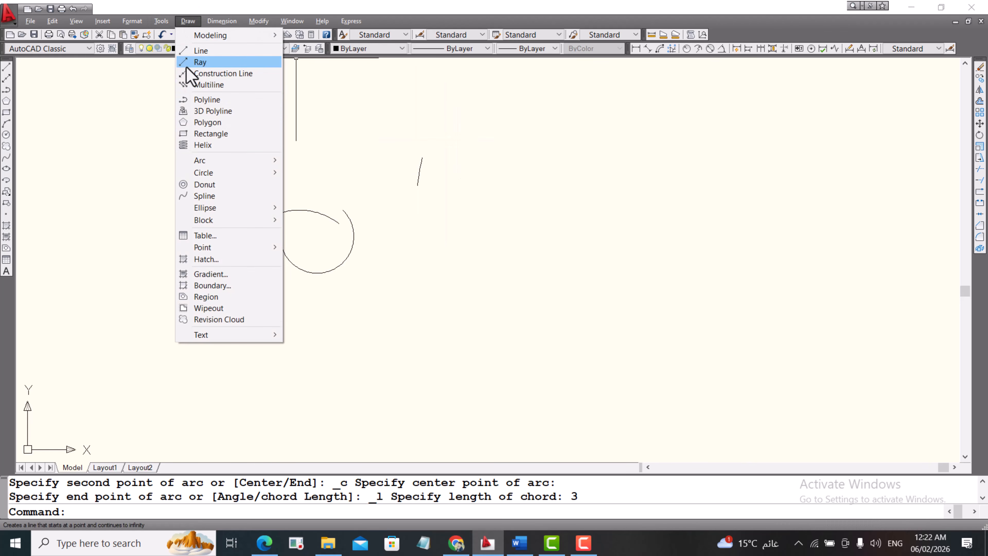
pyautogui.moveTo(227, 162)
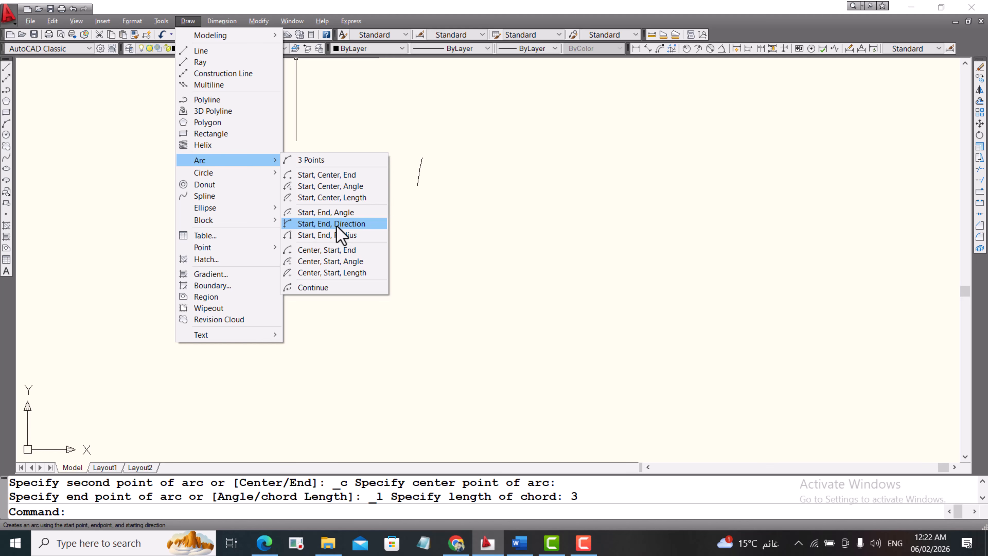
pyautogui.click(310, 224)
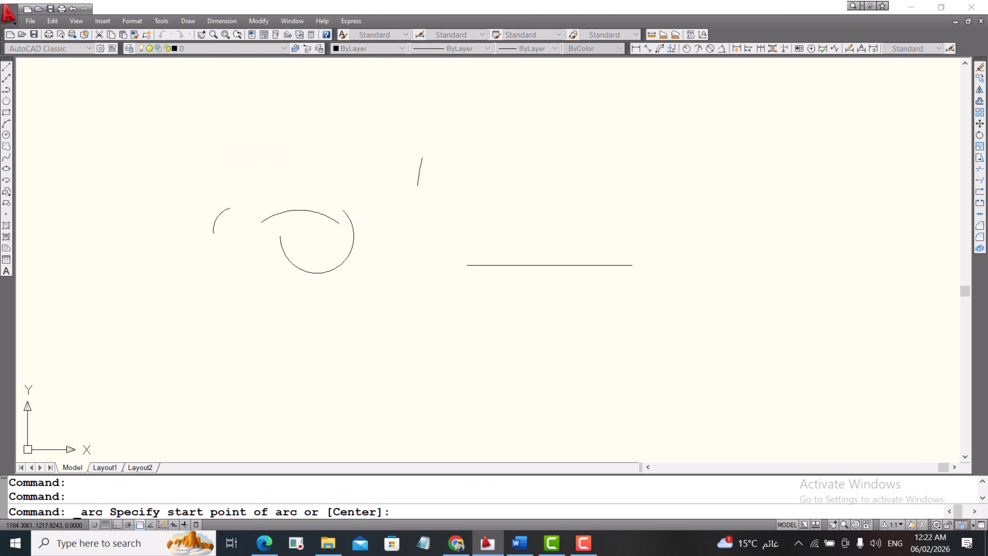
pyautogui.click(457, 299)
pyautogui.click(591, 275)
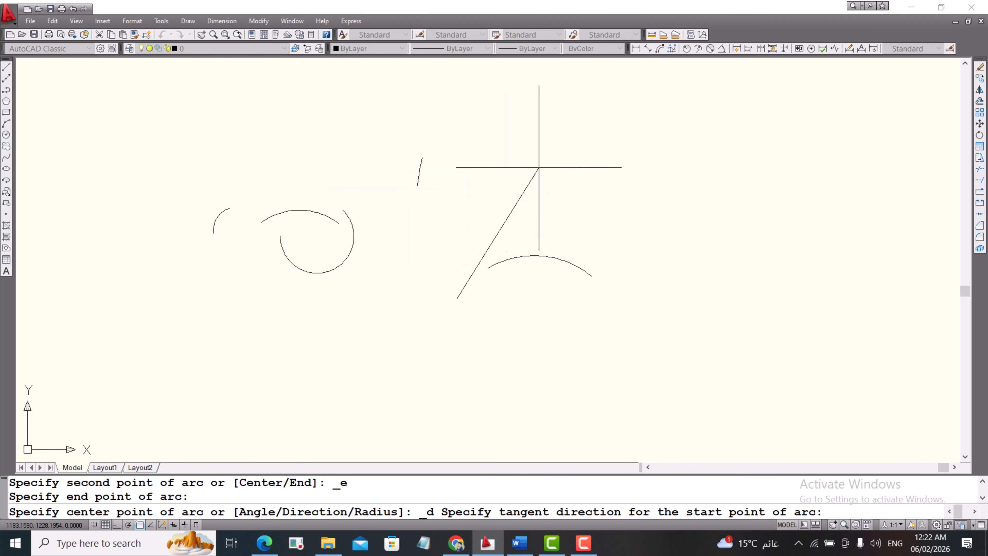
pyautogui.click(593, 195)
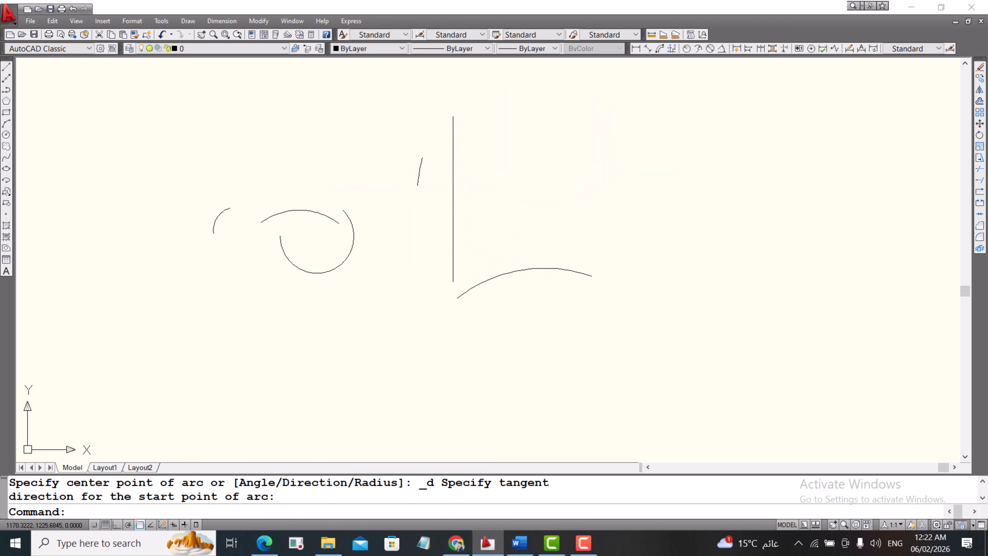
# - Extend the last arc with a tangent arc using Continue, ending above and to the right of its endpoint
pyautogui.click(188, 21)
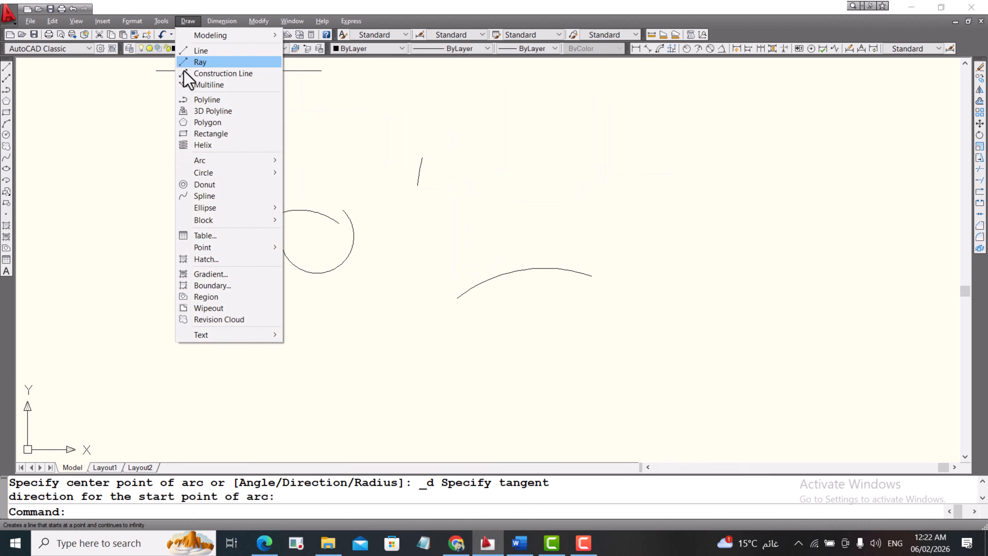
pyautogui.moveTo(272, 165)
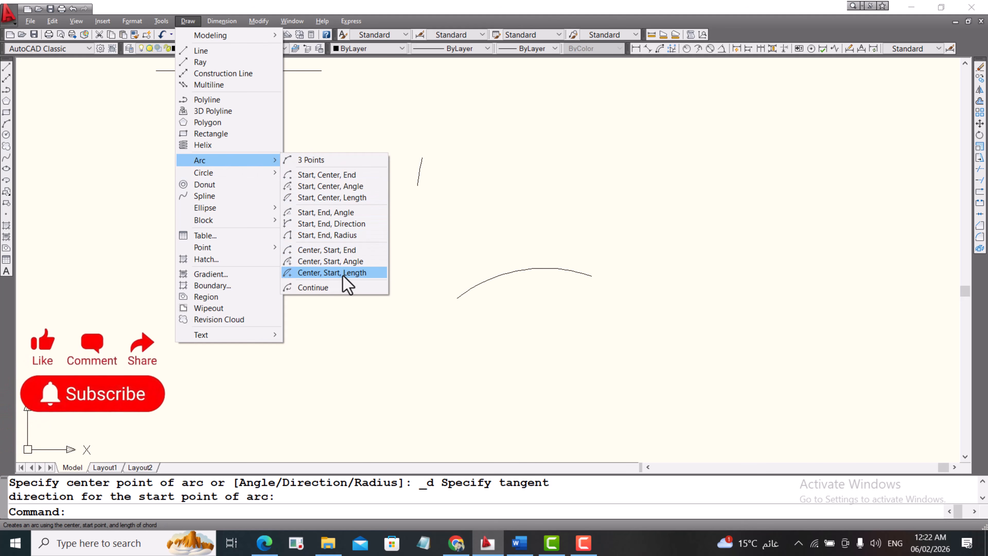
pyautogui.click(312, 288)
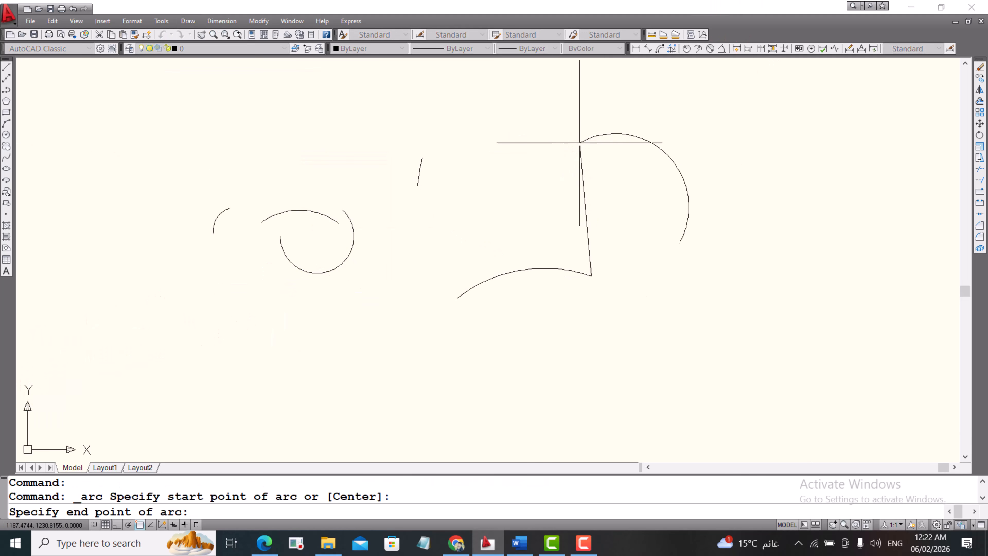
pyautogui.click(710, 244)
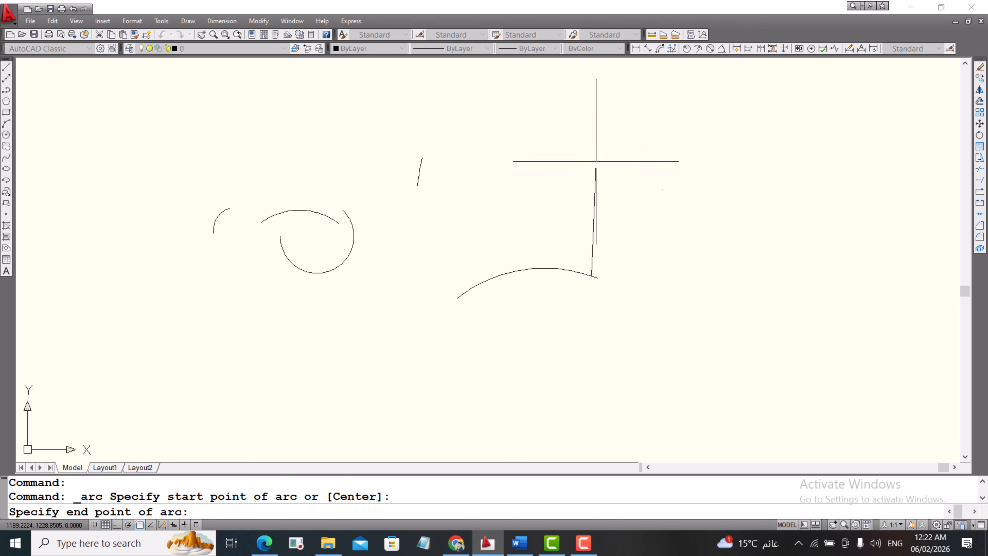
pyautogui.click(696, 186)
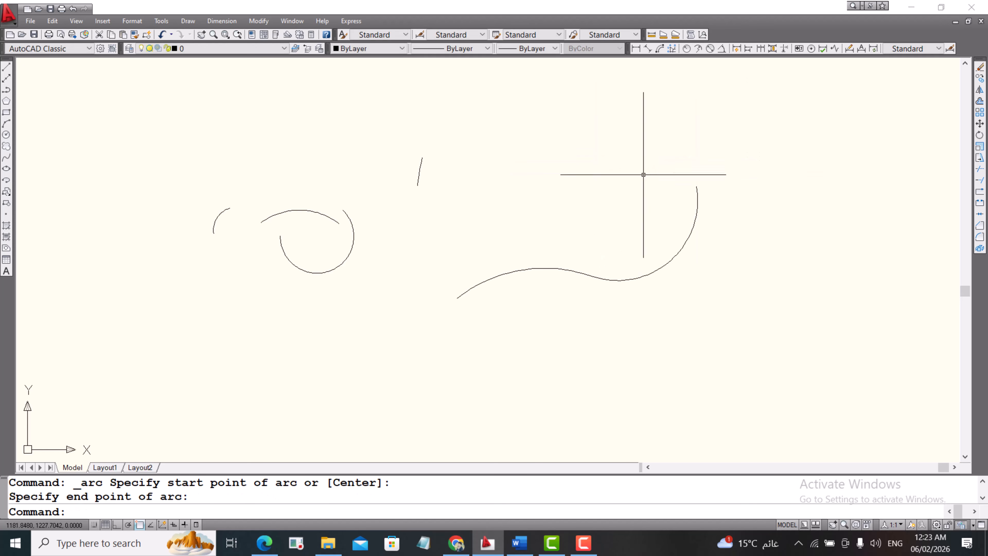
# - Add another tangent arc with Continue from the curve's upper end, arching over to the right
pyautogui.click(189, 21)
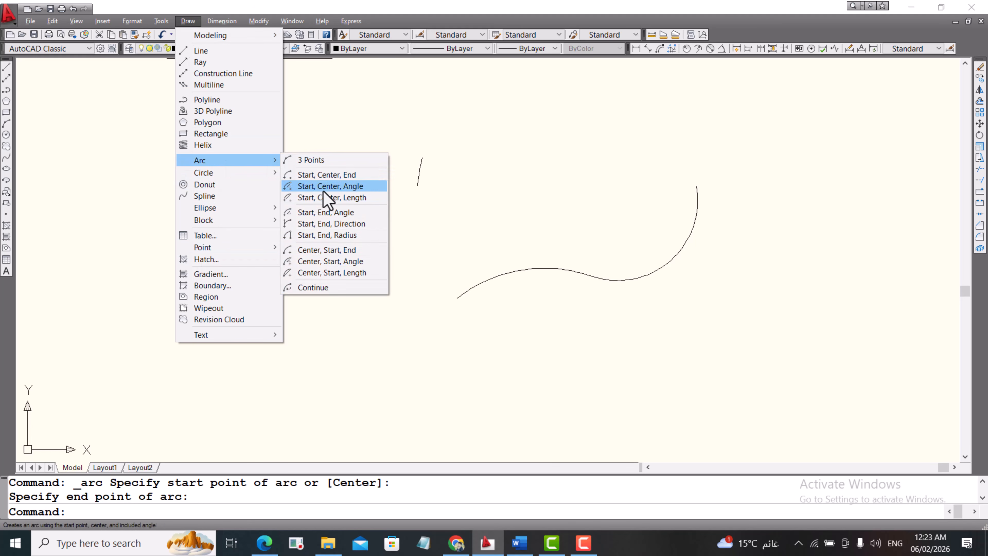
pyautogui.click(326, 287)
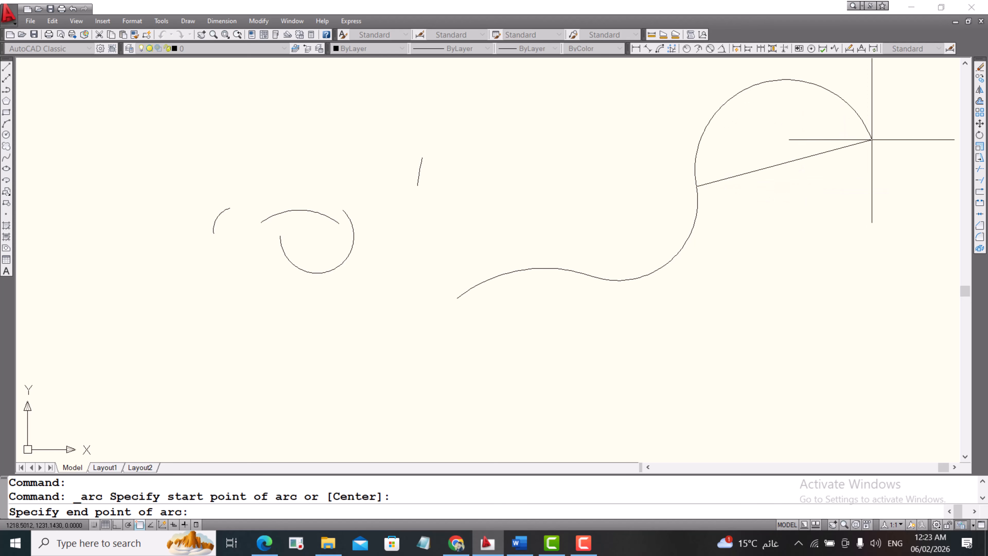
pyautogui.click(872, 140)
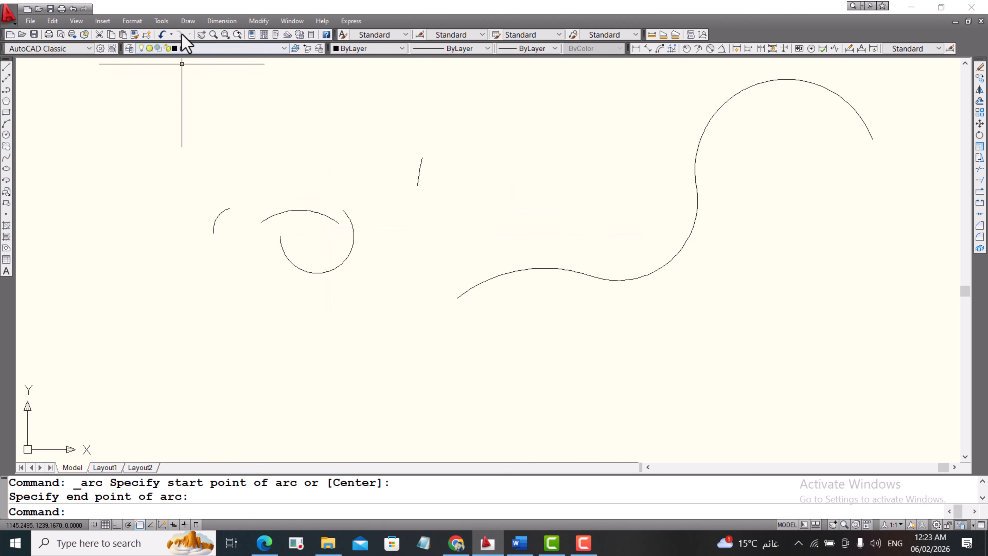
# - Draw a Center, Radius circle of radius 5 between the short chord arc and the S-shaped curve
pyautogui.click(187, 21)
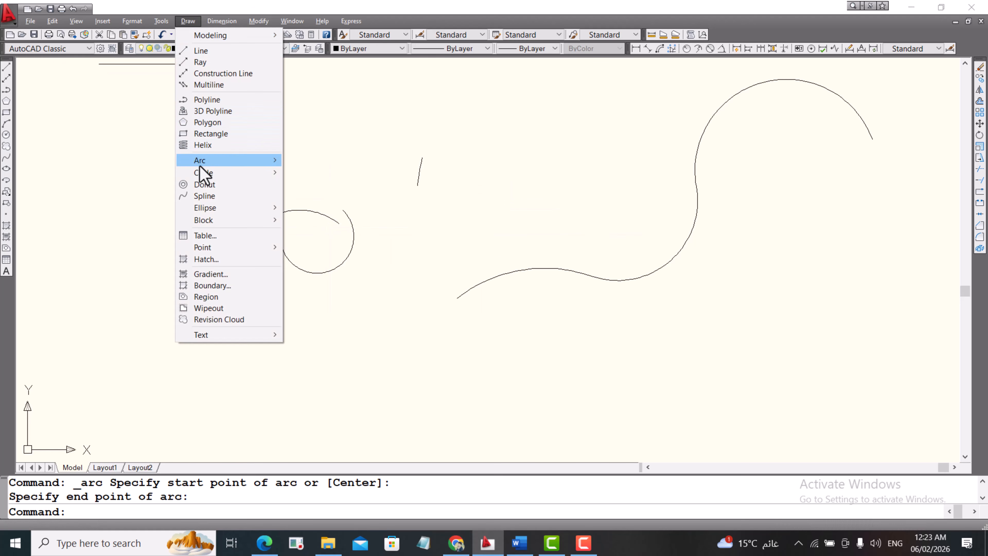
pyautogui.moveTo(204, 174)
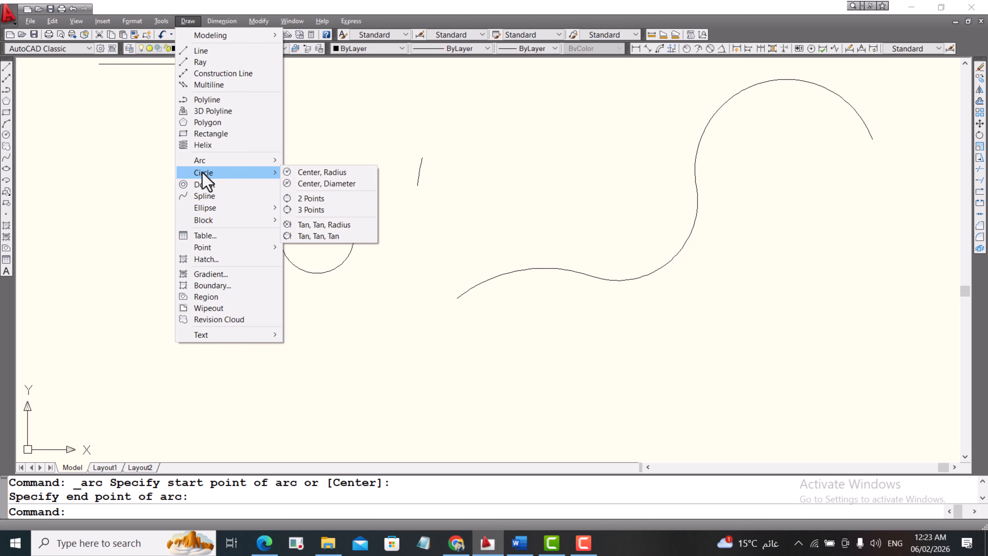
pyautogui.click(310, 172)
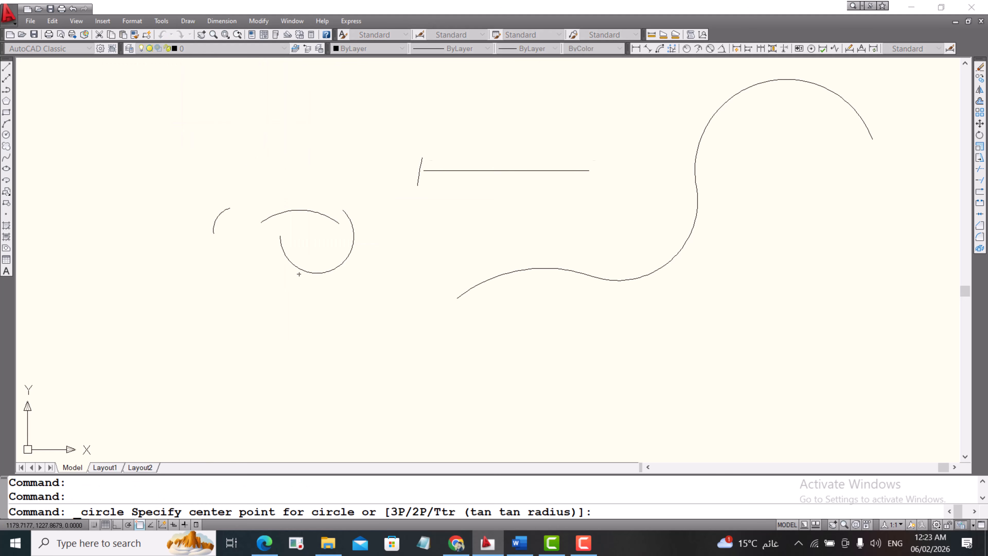
pyautogui.click(511, 166)
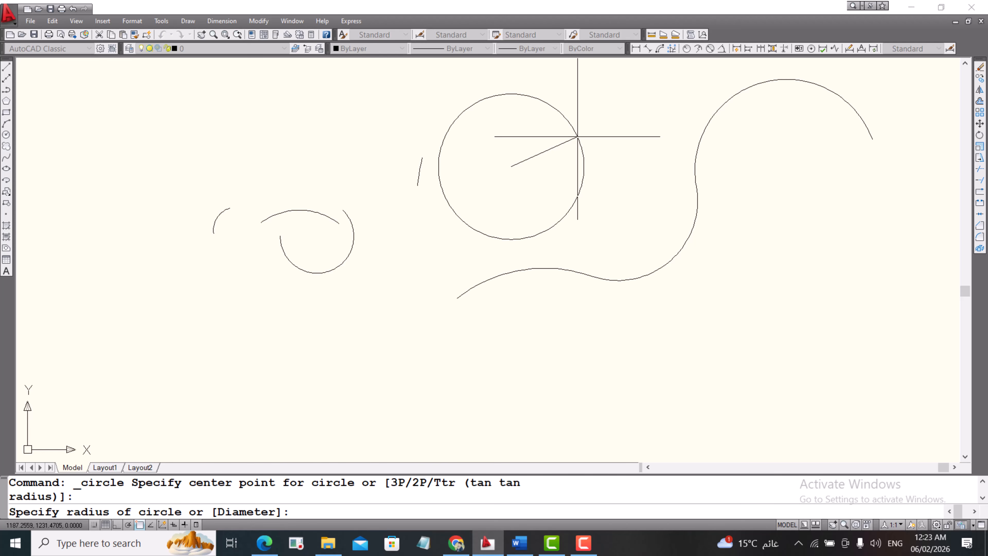
pyautogui.press('Return')
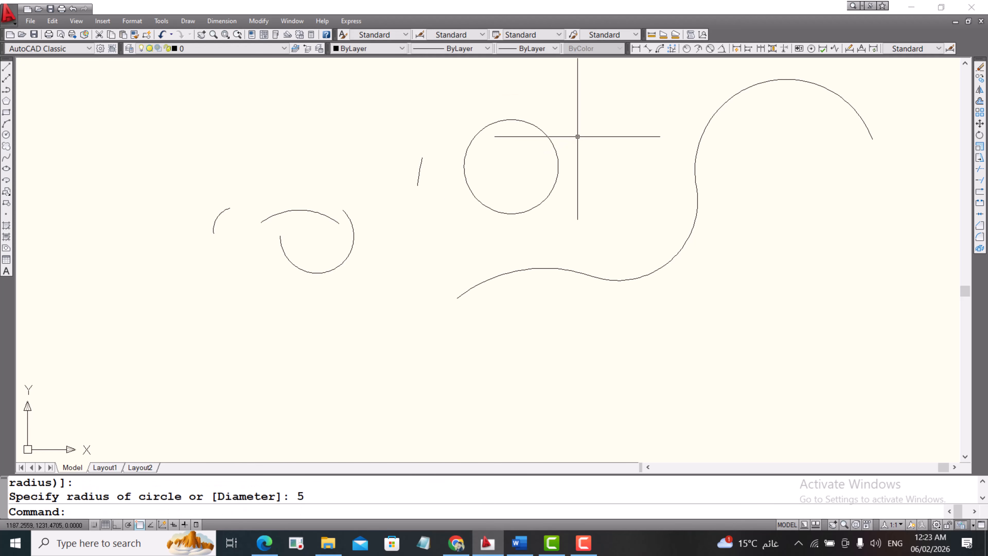
# - Draw a Center, Diameter circle above the group of small arcs, setting its diameter freehand slightly larger than the first circle's
pyautogui.click(187, 22)
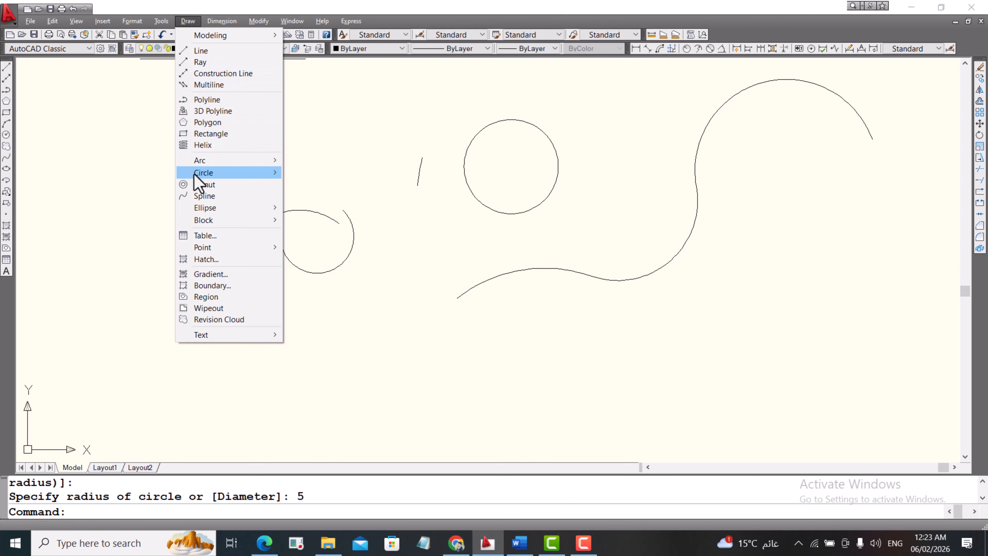
pyautogui.moveTo(206, 174)
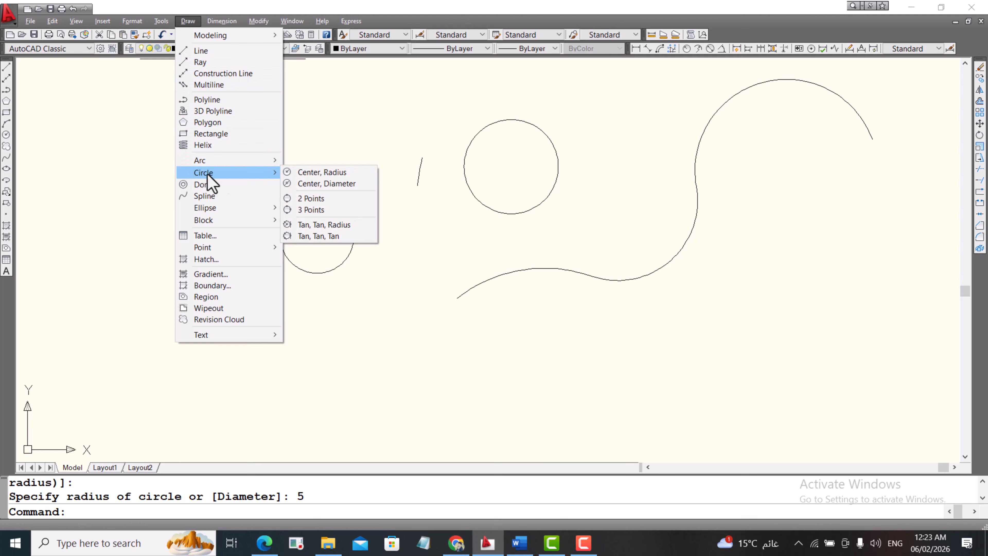
pyautogui.click(316, 187)
pyautogui.click(322, 127)
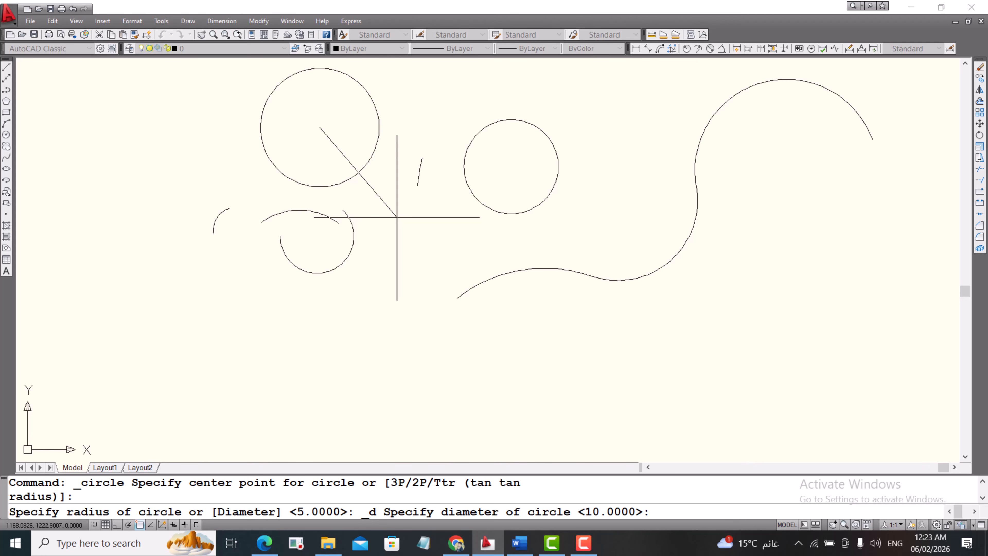
pyautogui.click(397, 218)
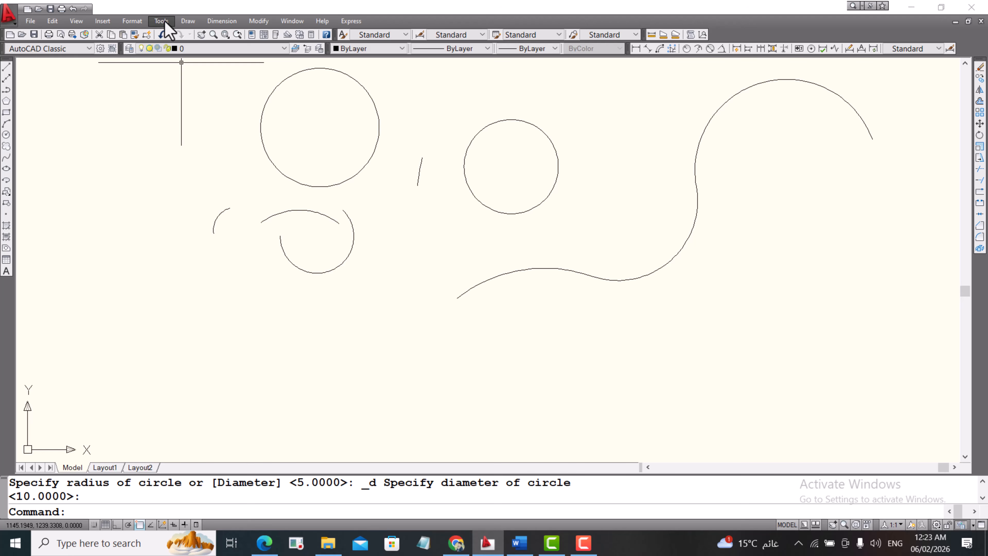
# - Draw a 2 Points circle below the small arcs, with its diameter endpoints placed roughly horizontally and ending below the S-curve's start
pyautogui.click(188, 21)
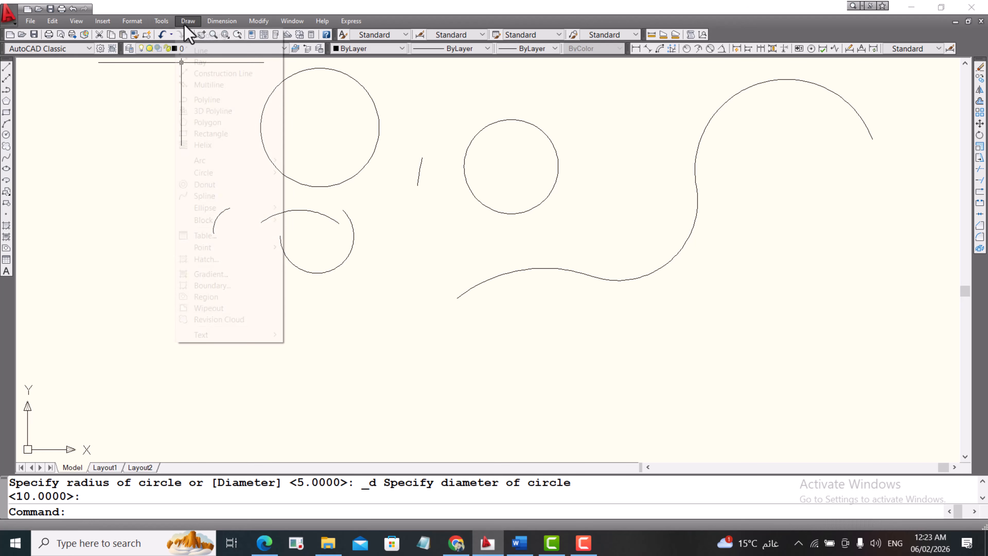
pyautogui.moveTo(214, 175)
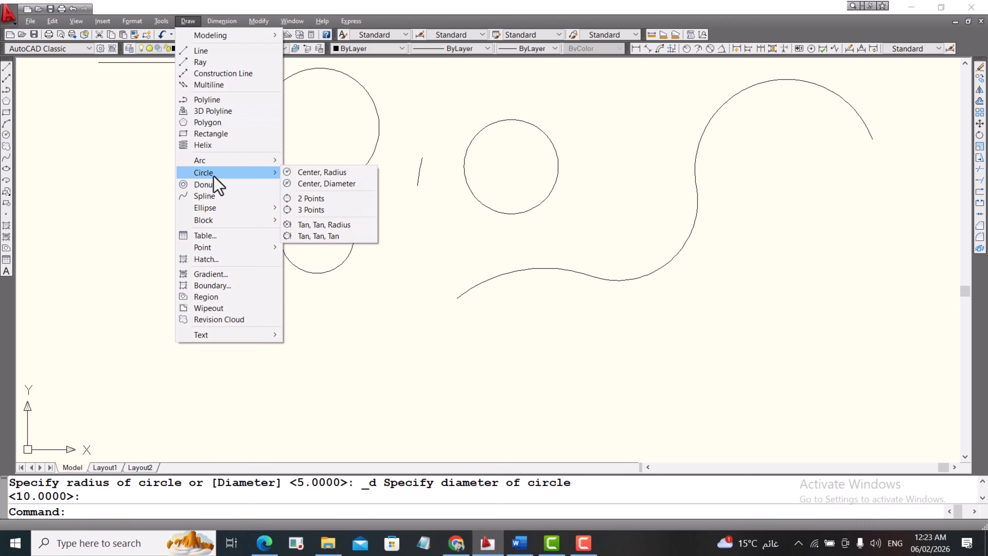
pyautogui.click(307, 199)
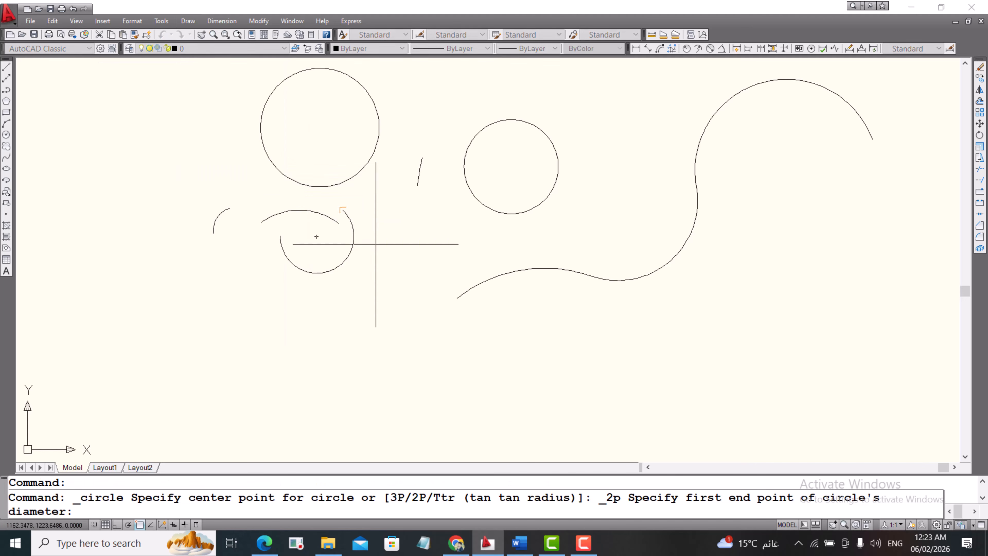
pyautogui.click(316, 362)
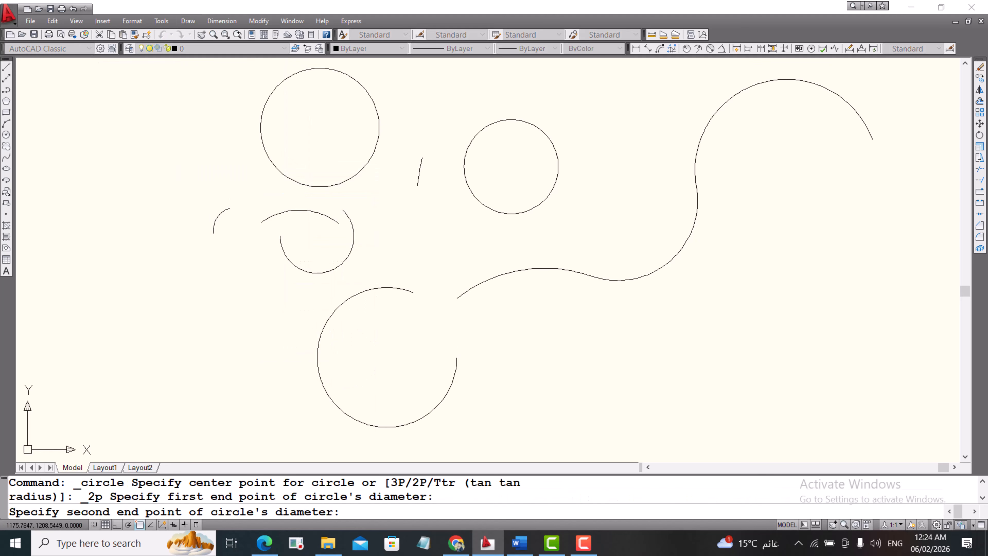
pyautogui.click(470, 354)
# - Draw a large 3 Points circle with a radius of about 19.56 in the empty space below the S-curve's right end
pyautogui.click(183, 19)
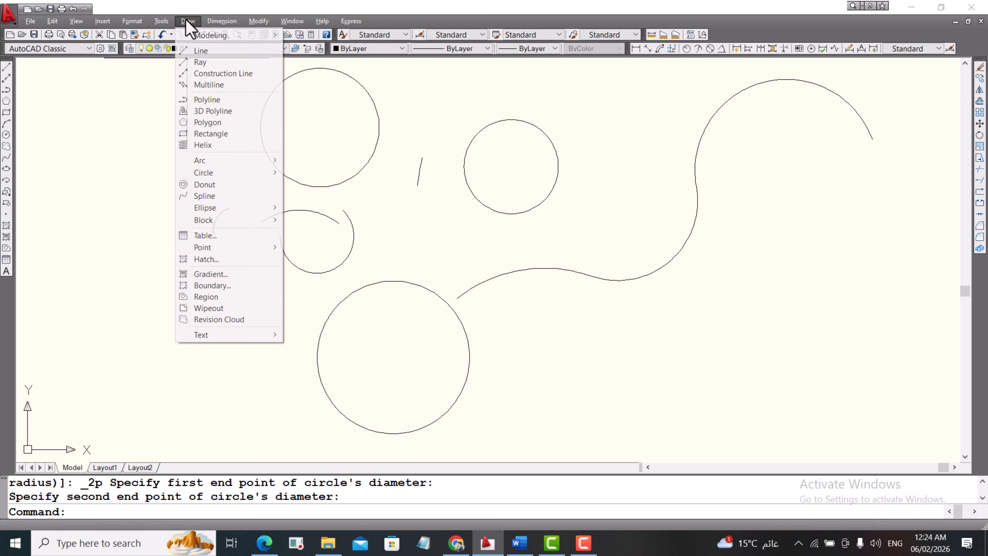
pyautogui.moveTo(210, 175)
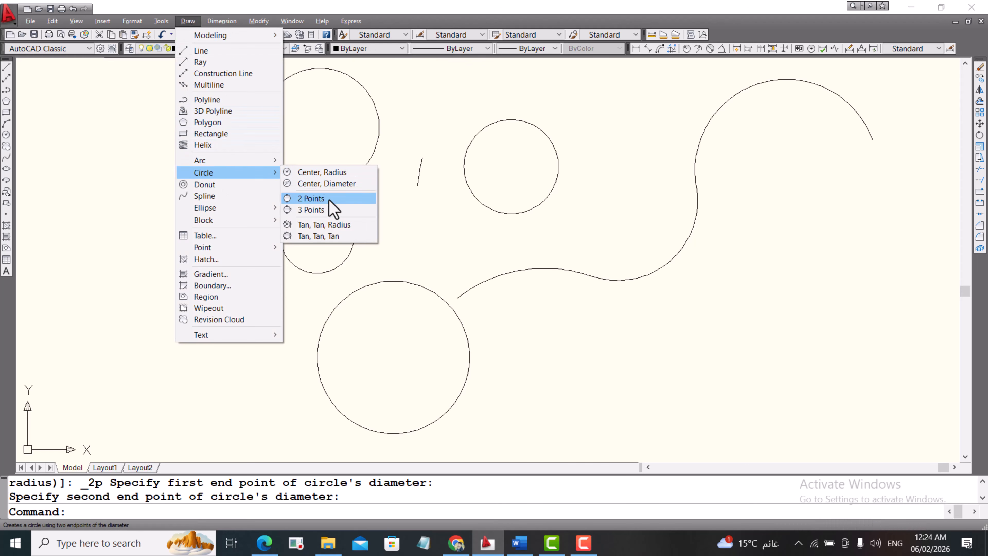
pyautogui.click(312, 210)
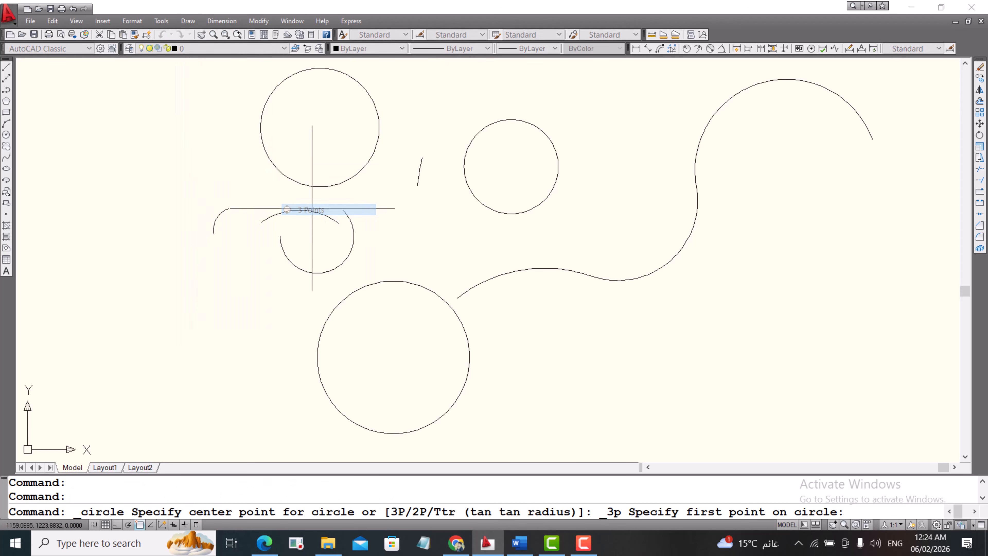
pyautogui.click(760, 301)
pyautogui.click(696, 379)
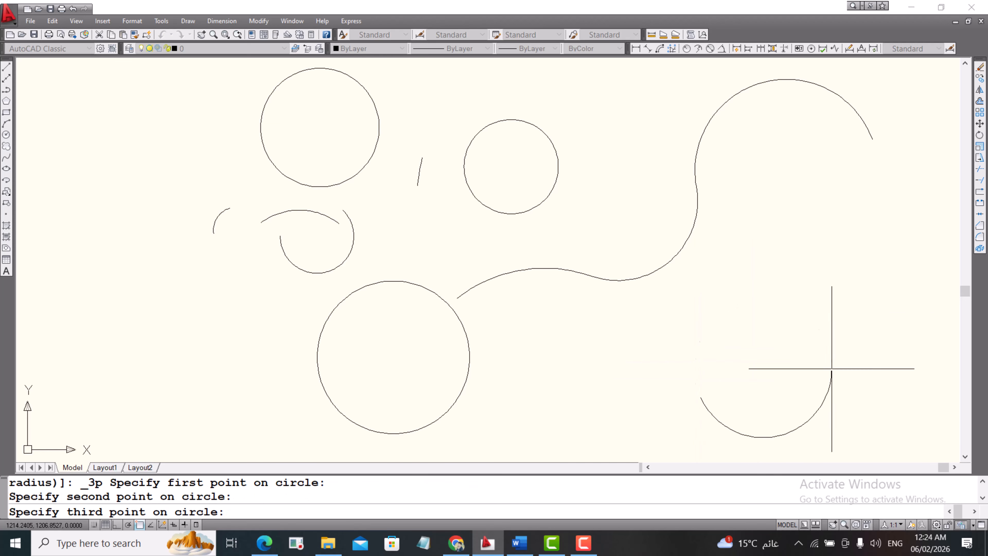
pyautogui.click(851, 288)
# - Draw a Tan, Tan, Radius circle of radius 15 tangent to the two upper circles
pyautogui.scroll(-6, 703, 277)
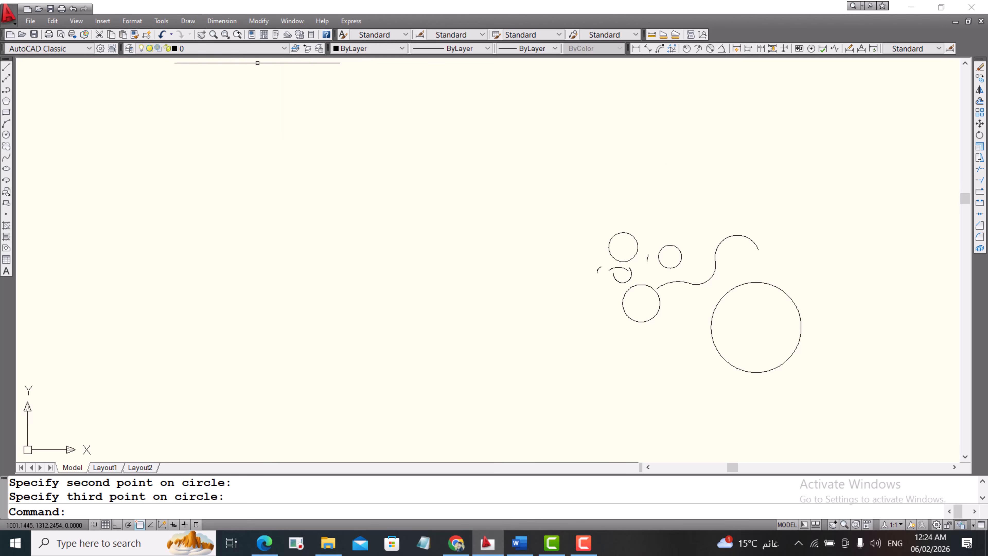
pyautogui.scroll(3, 831, 322)
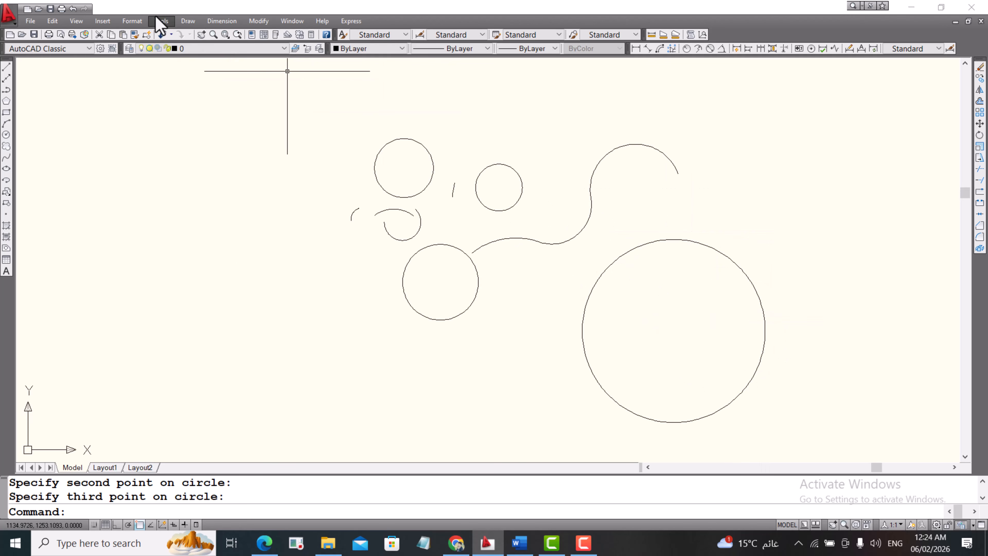
pyautogui.click(181, 23)
pyautogui.moveTo(204, 173)
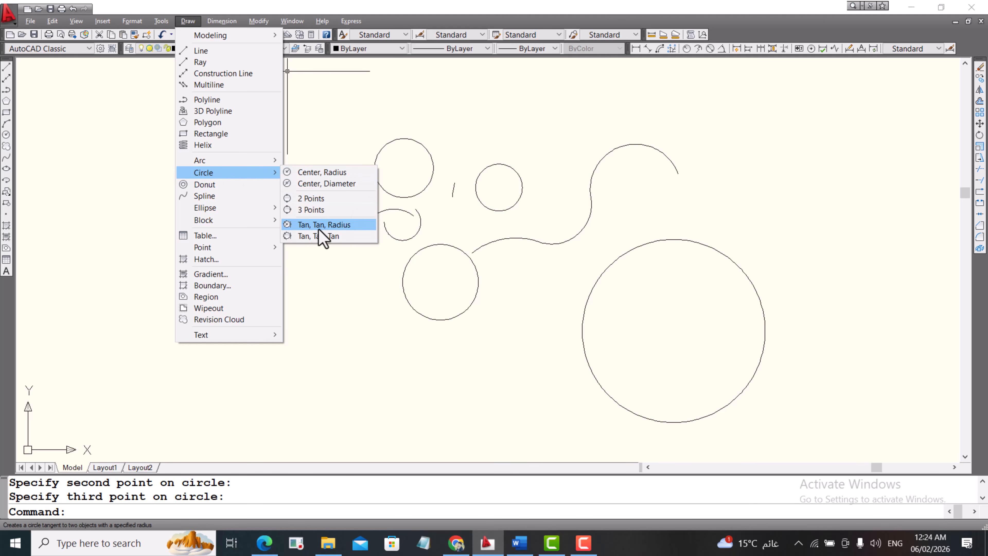
pyautogui.click(316, 225)
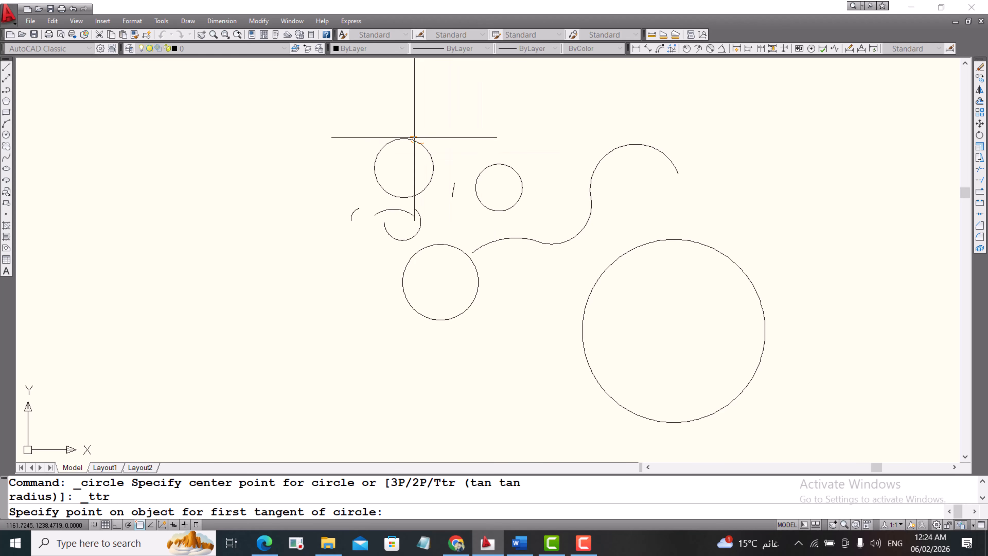
pyautogui.click(403, 139)
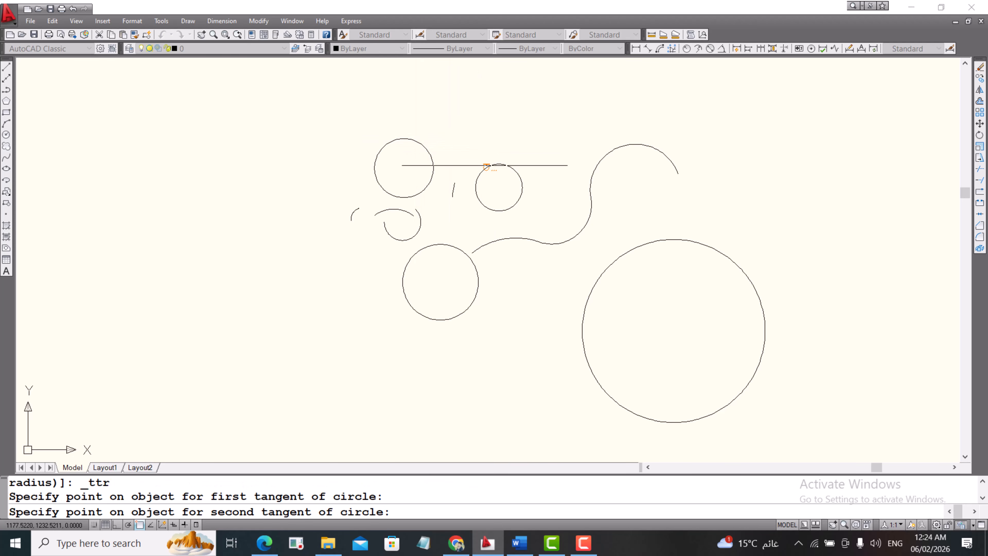
pyautogui.click(485, 167)
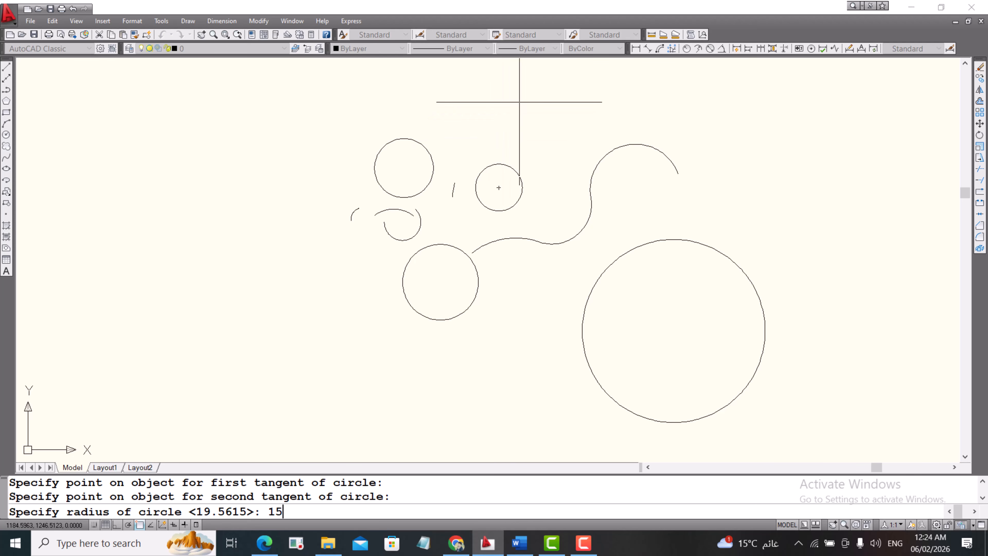
pyautogui.press('Return')
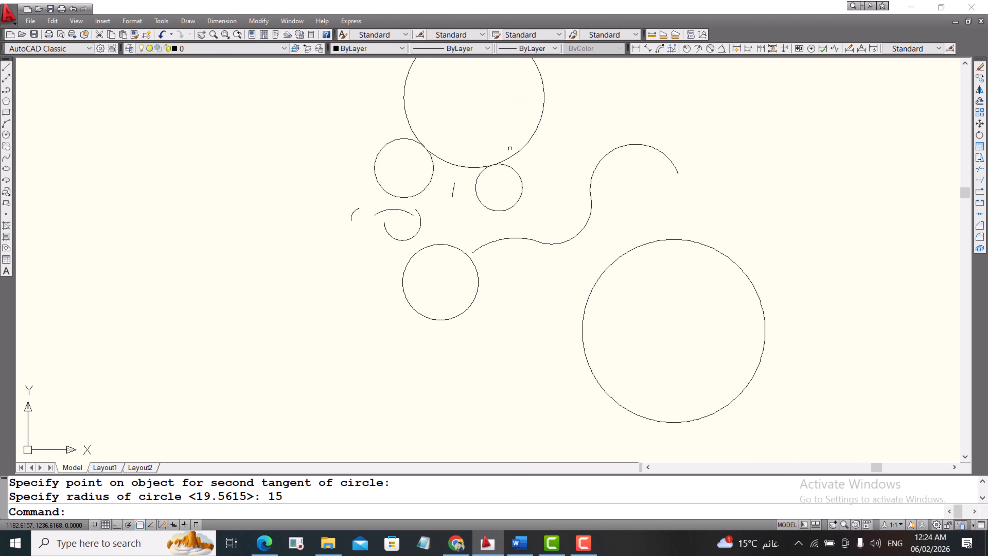
# - Draw a Tan, Tan, Tan circle touching the 2-point circle, the large 3-point circle and the wavy curve above them
pyautogui.scroll(-4, 485, 204)
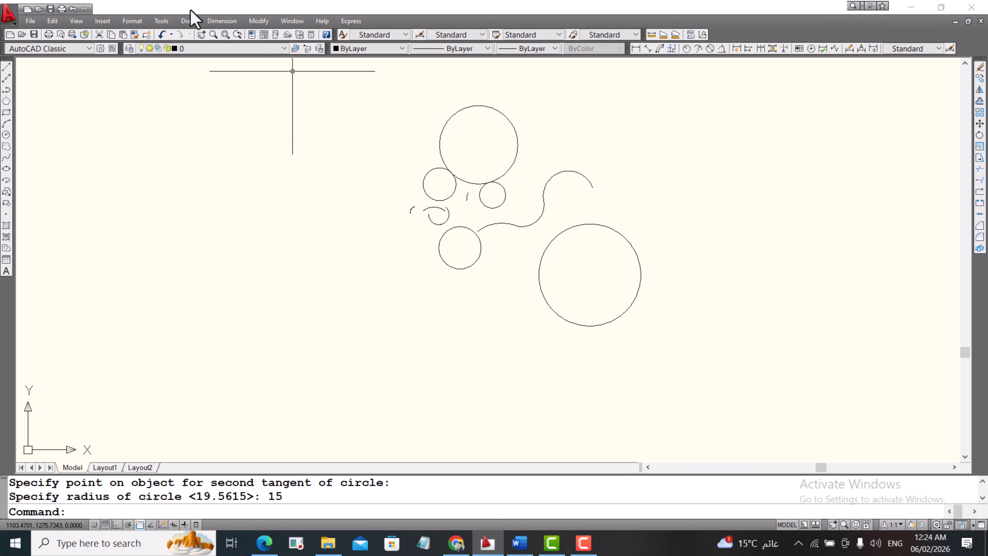
pyautogui.click(188, 20)
pyautogui.moveTo(212, 173)
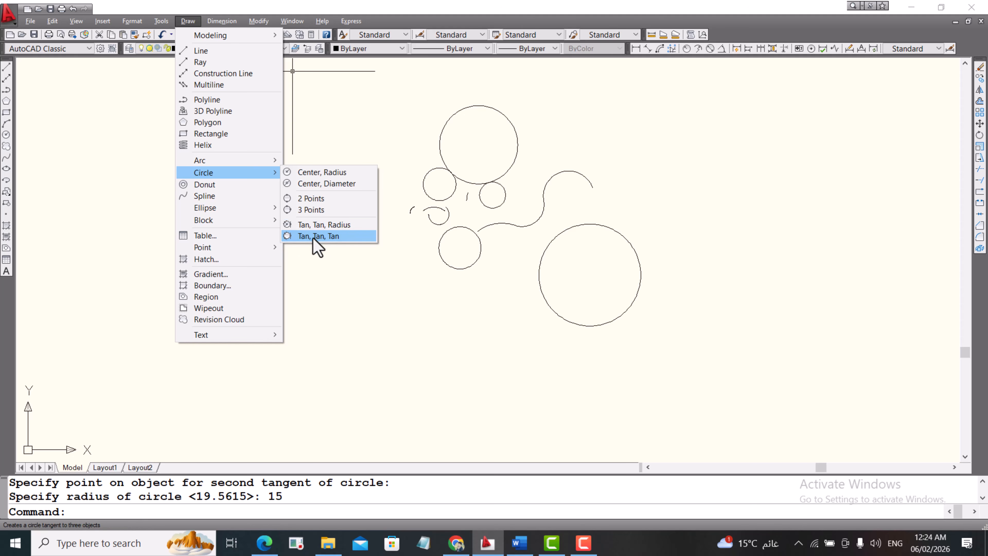
pyautogui.click(327, 236)
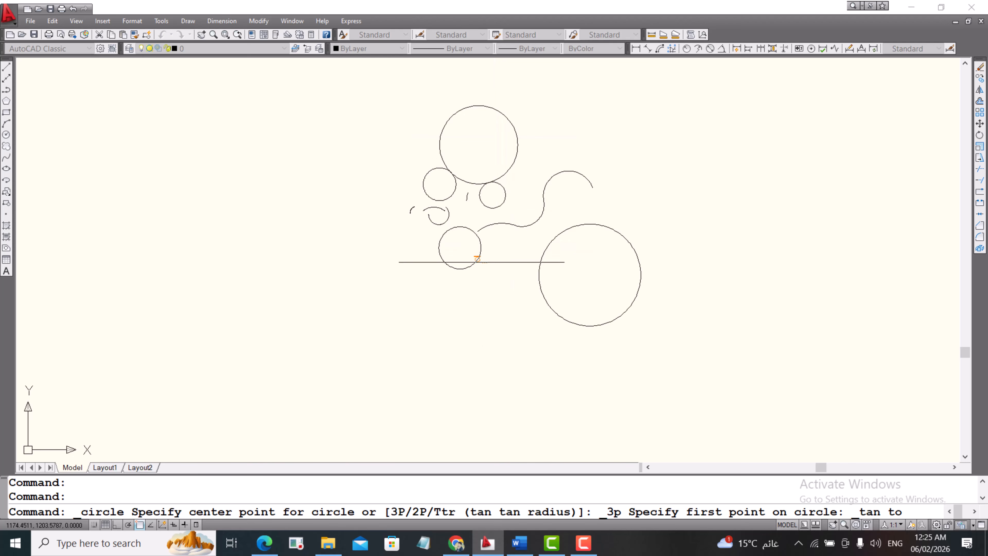
pyautogui.click(480, 256)
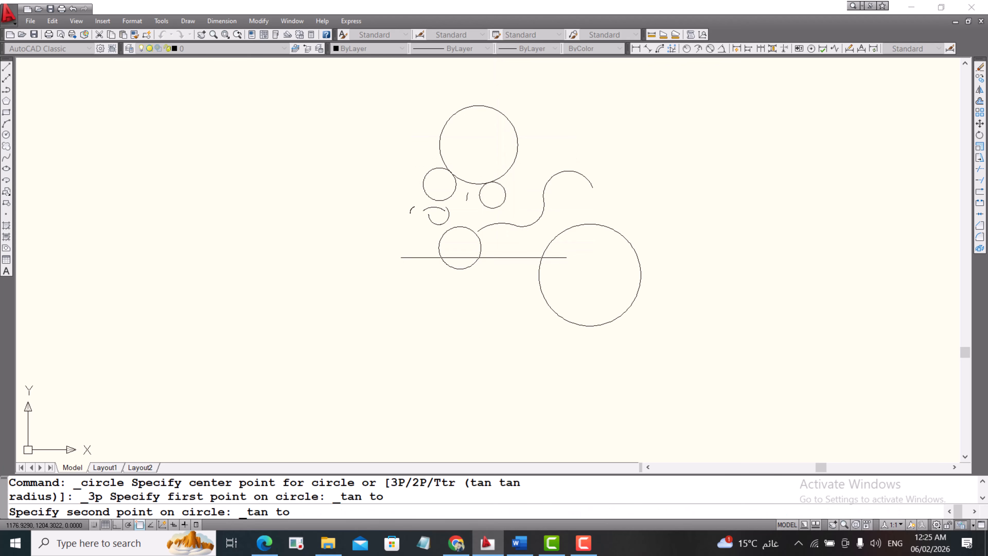
pyautogui.click(539, 267)
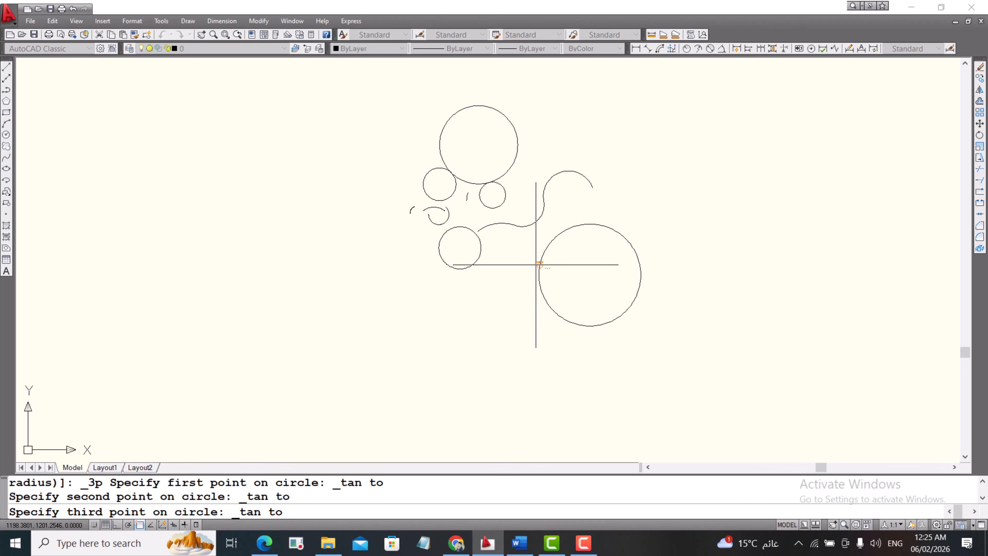
pyautogui.click(522, 225)
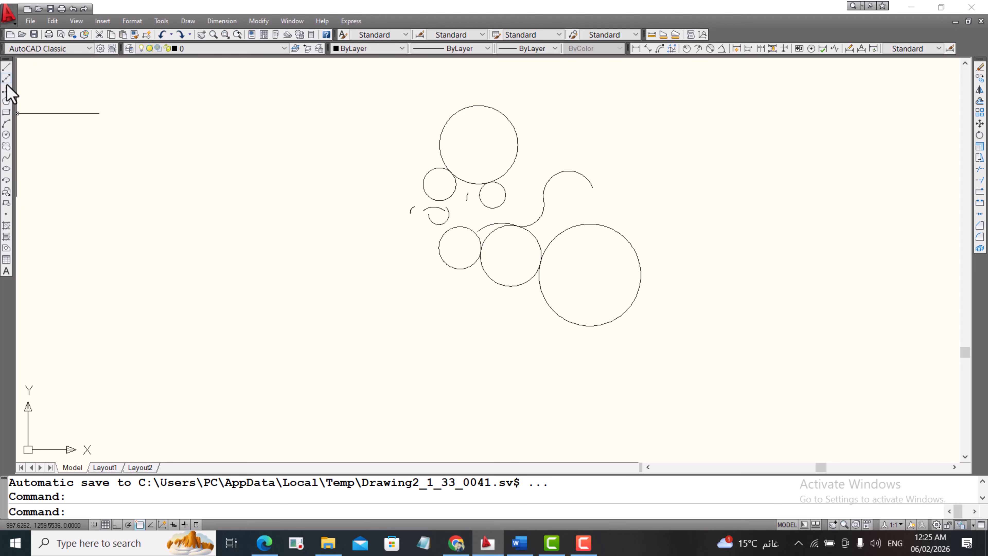
# - Erase all the practice arcs and circles with one selection window around them
pyautogui.click(7, 69)
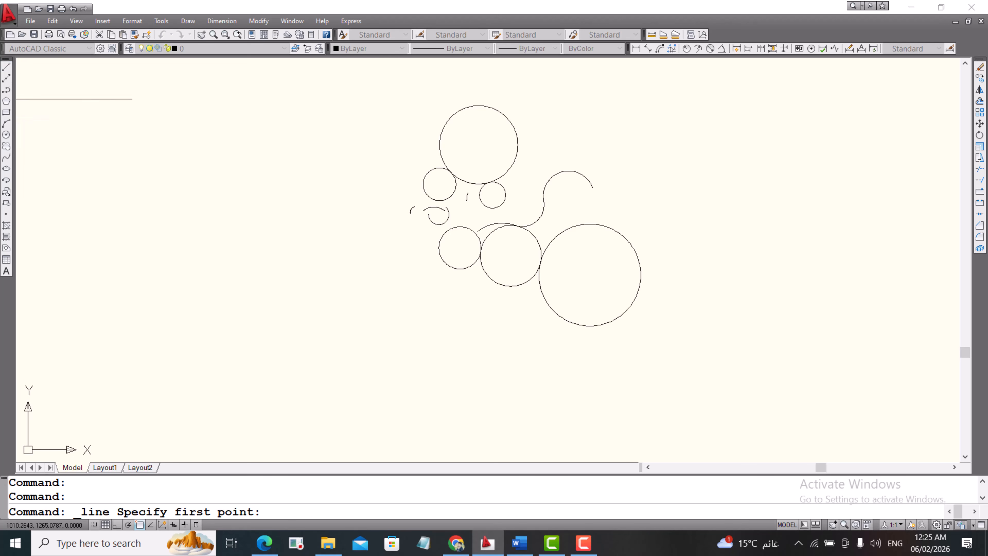
pyautogui.press('Escape')
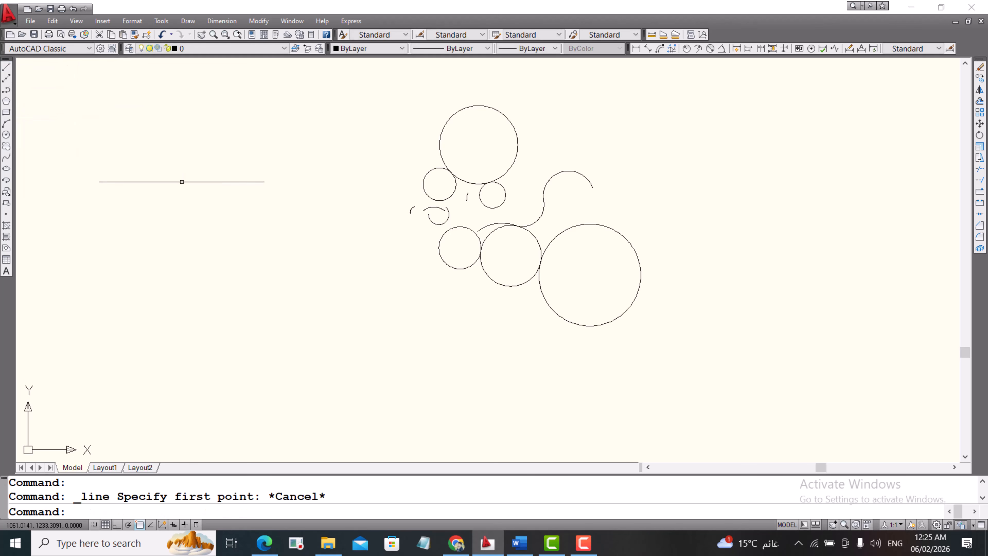
pyautogui.click(312, 88)
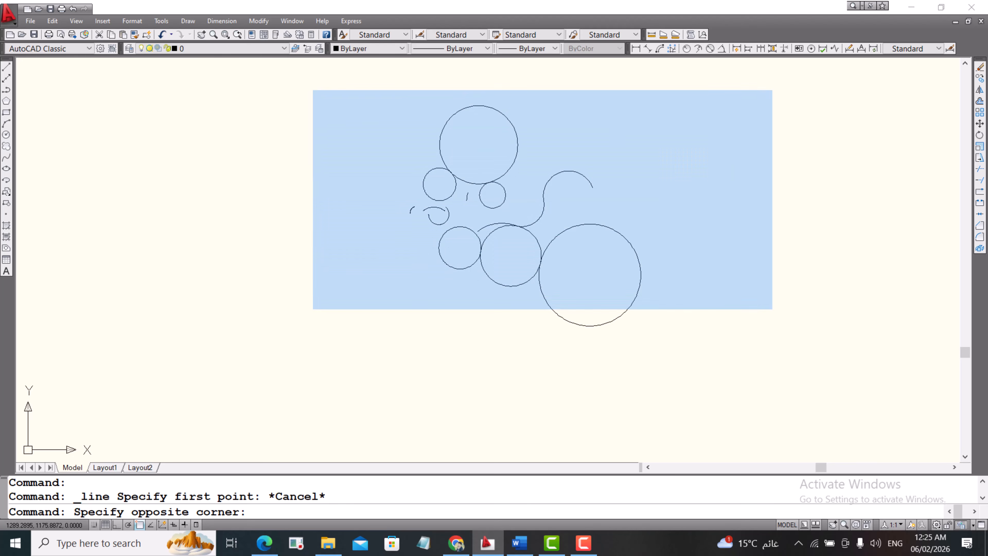
pyautogui.click(786, 380)
pyautogui.press('Delete')
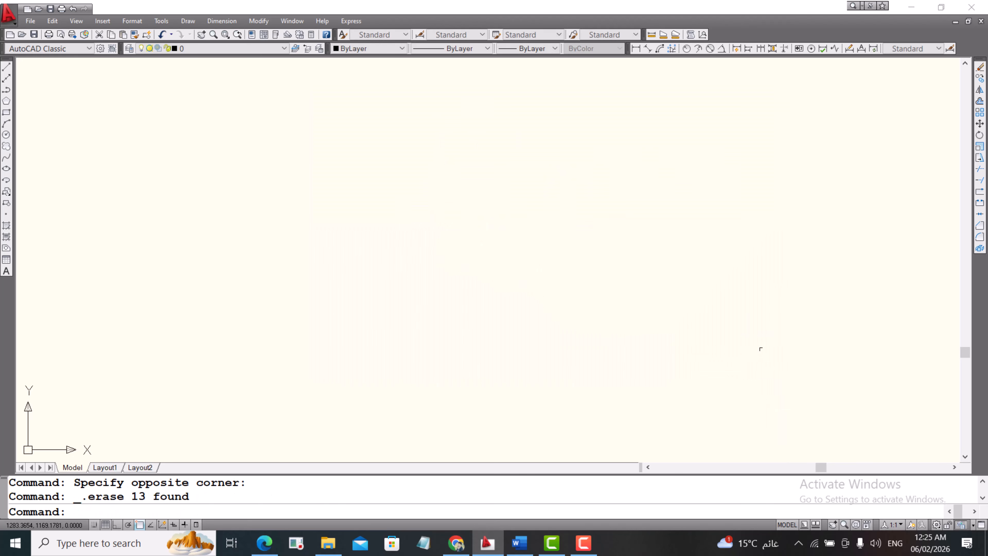
pyautogui.click(7, 68)
pyautogui.click(311, 314)
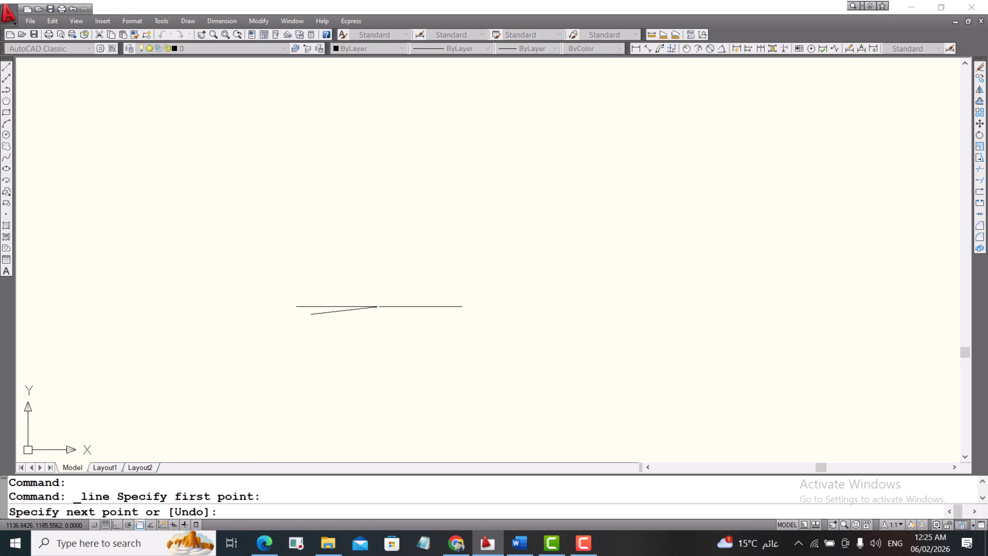
pyautogui.press('F8')
pyautogui.write('@160,0')
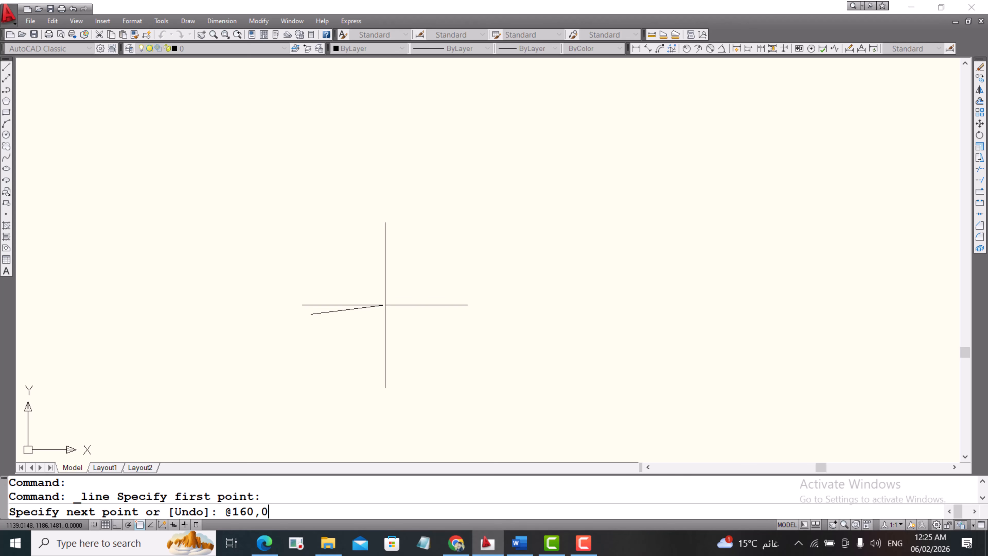
pyautogui.press('Return')
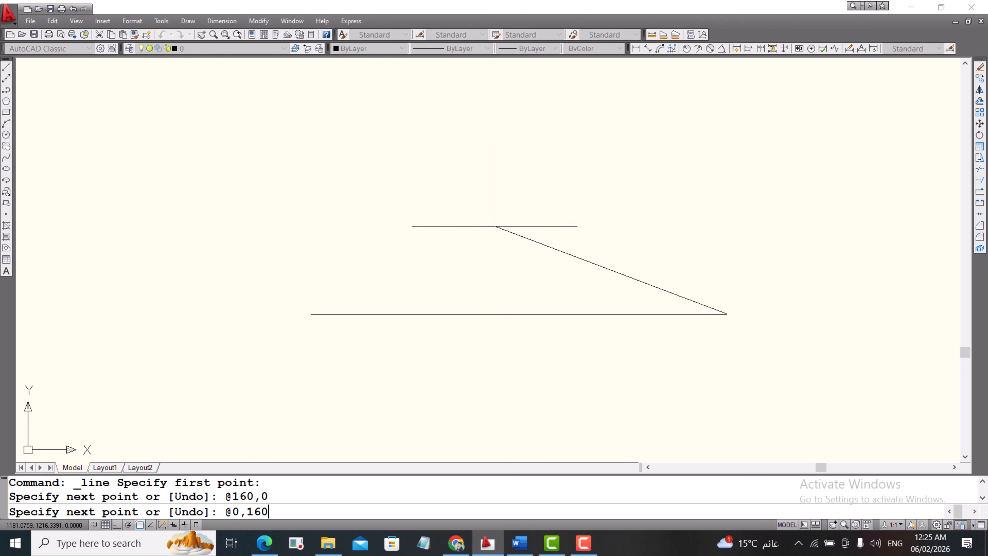
pyautogui.press('Return')
# - Complete the 160 by 160 square with a top side at @-160,0 and close the line back to its start
pyautogui.scroll(-5, 494, 225)
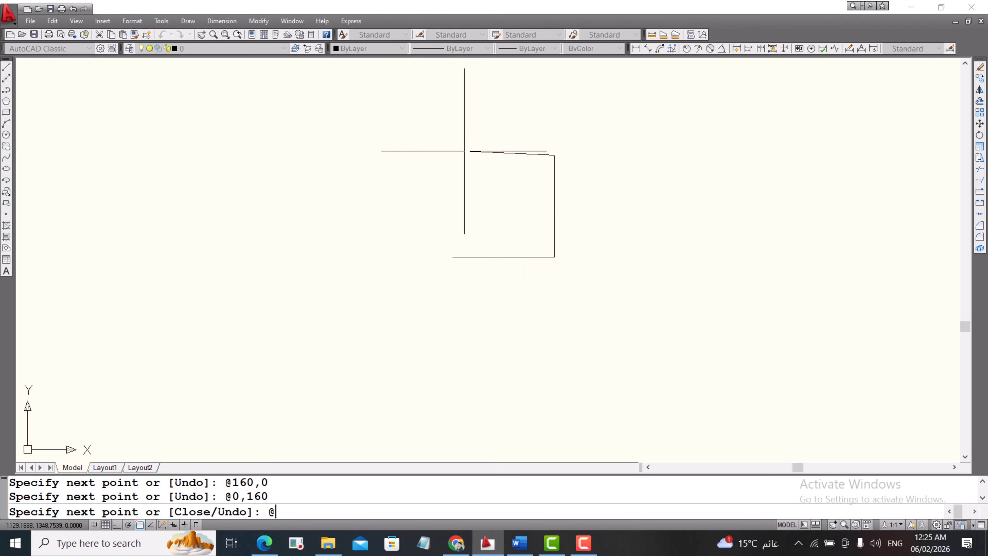
pyautogui.write('@-160,0')
pyautogui.press('Return')
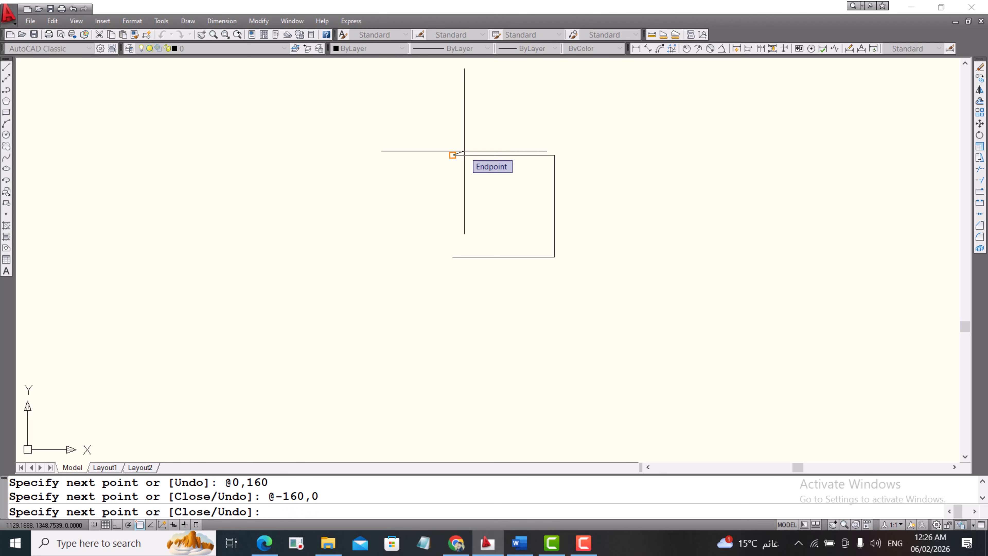
pyautogui.write('c')
pyautogui.press('Return')
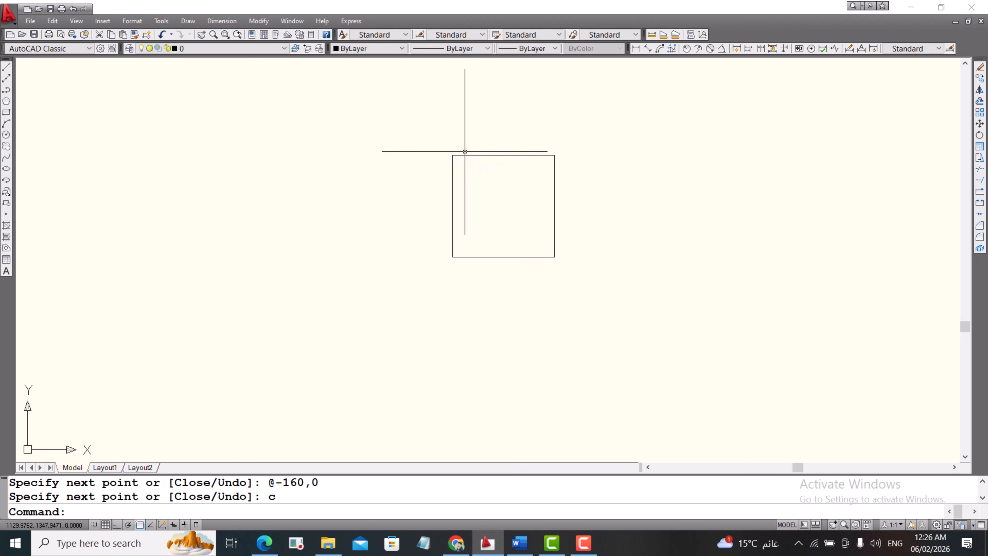
pyautogui.hotkey('ctrl', 'y')
pyautogui.scroll(3, 465, 151)
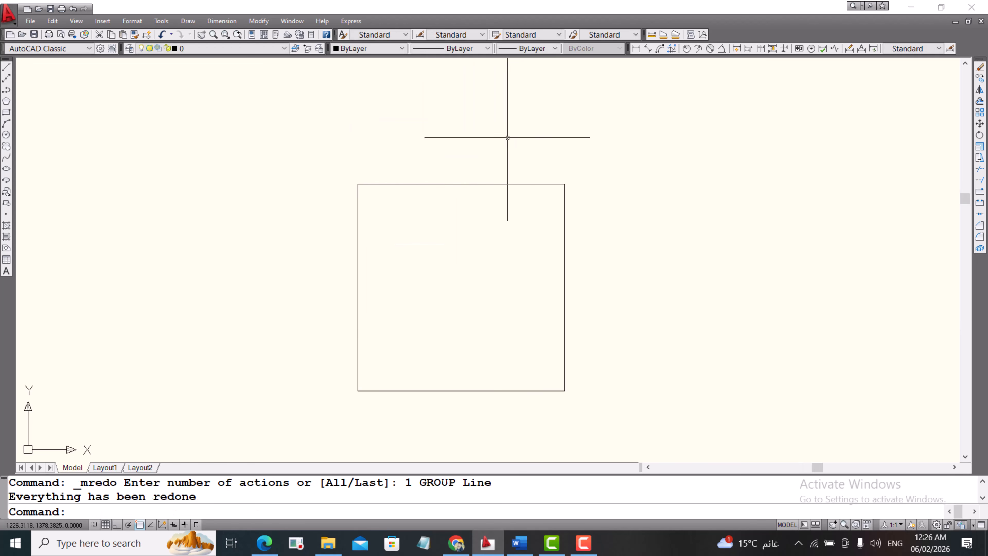
# - Enable Midpoint object snap and draw a Start, Center, End arc from the top side's midpoint, centered on the top-right corner, to the right side's midpoint
pyautogui.click(187, 22)
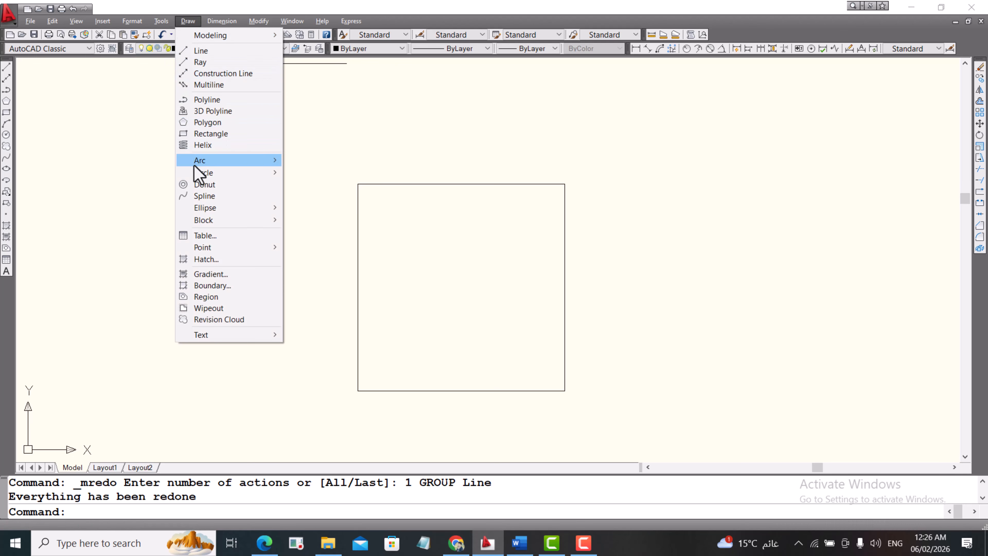
pyautogui.moveTo(195, 165)
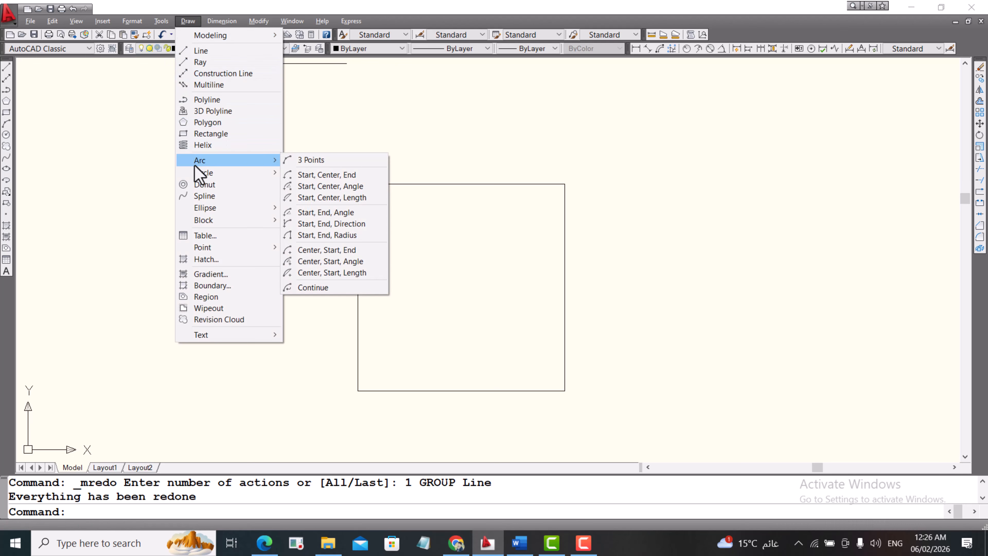
pyautogui.click(322, 176)
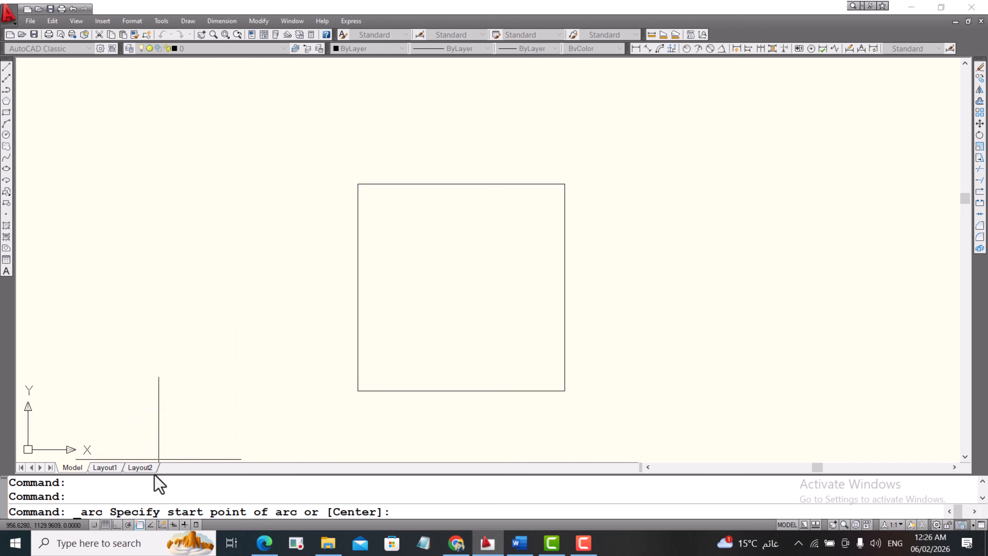
pyautogui.rightClick(138, 527)
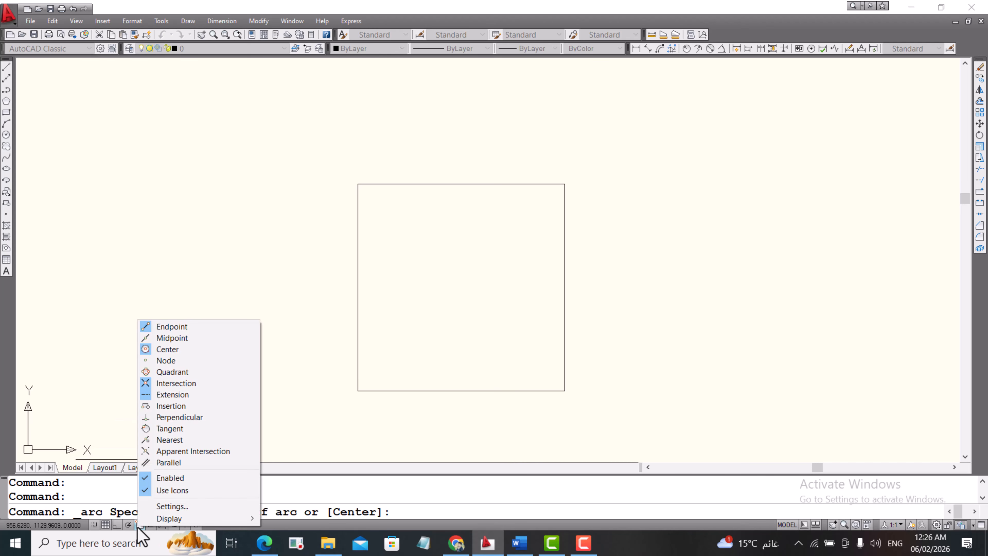
pyautogui.click(154, 338)
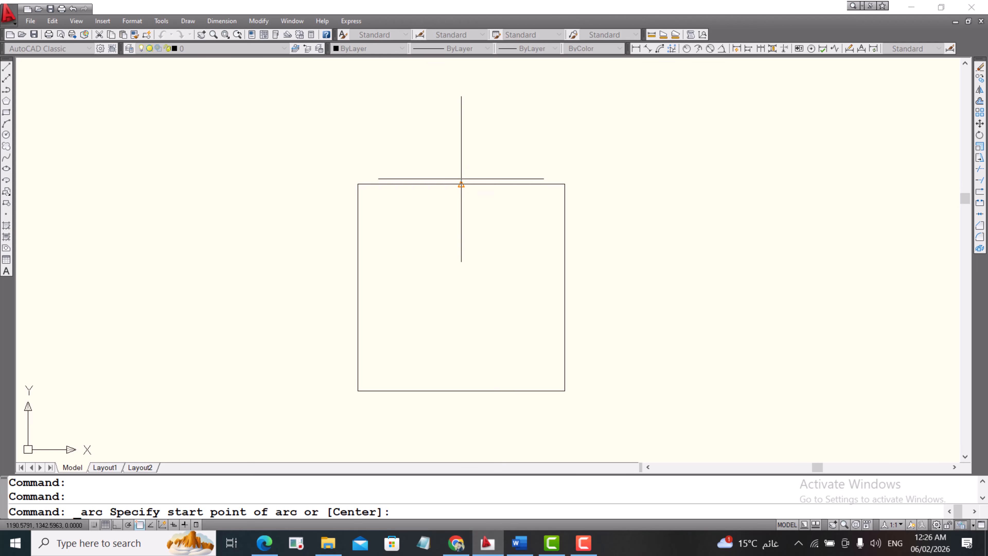
pyautogui.click(461, 184)
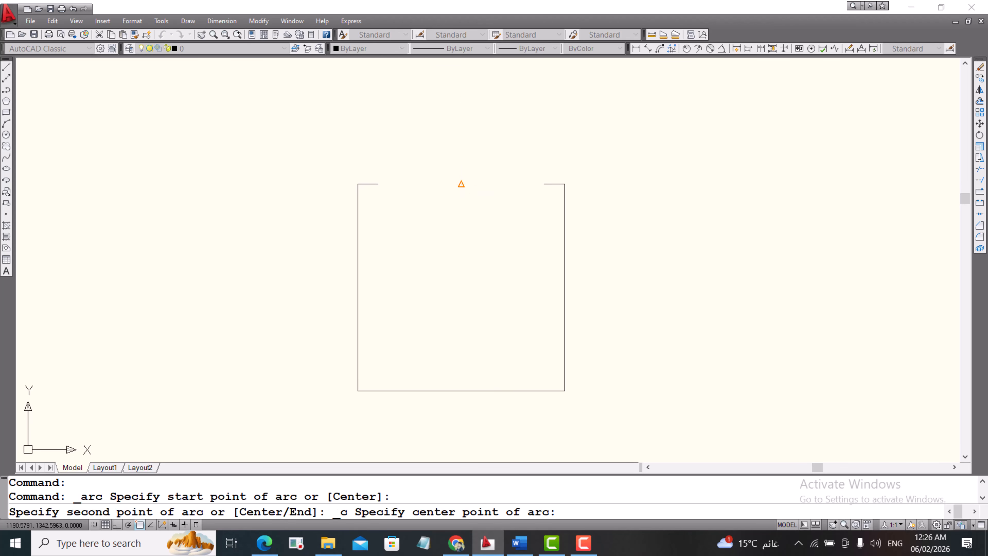
pyautogui.click(565, 183)
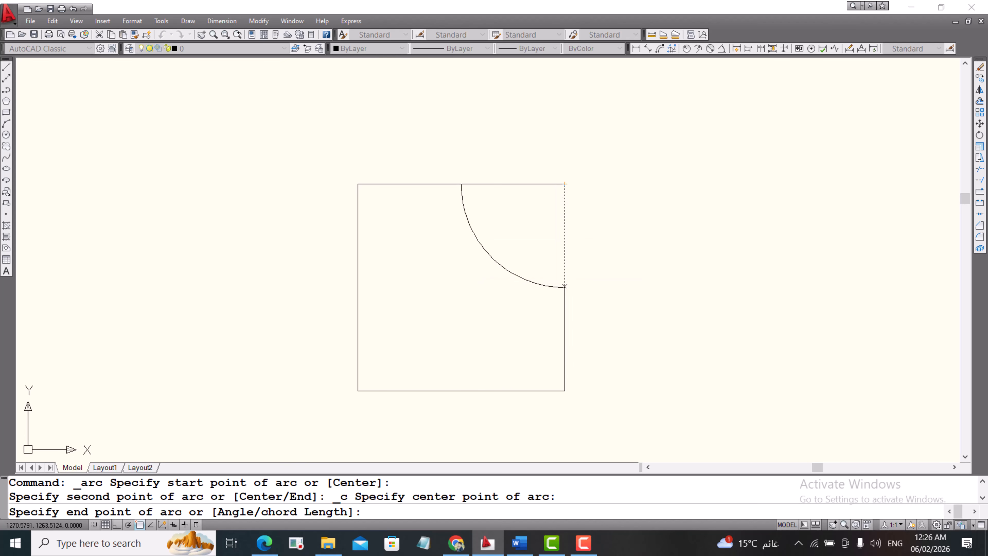
pyautogui.click(565, 288)
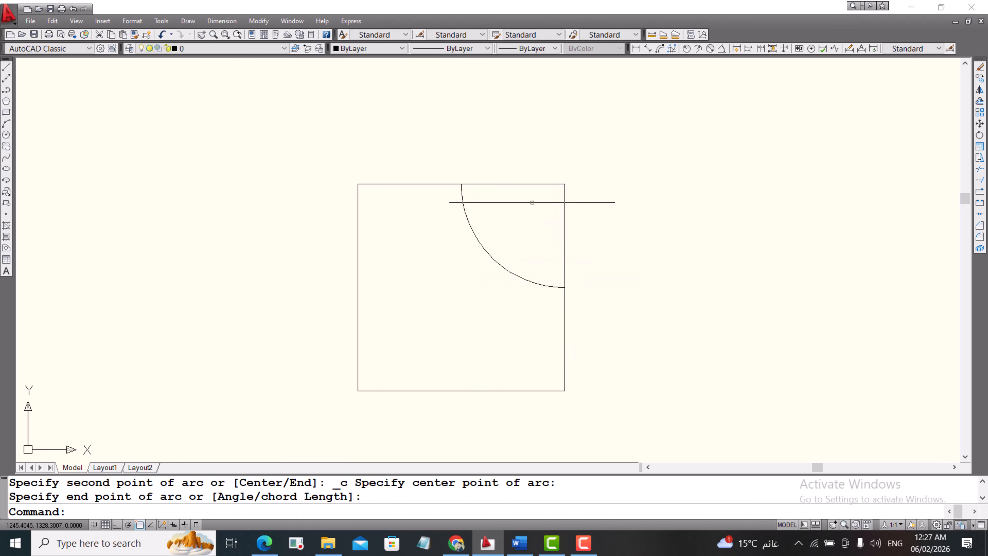
# - Draw a Start, Center, End arc from the right side's midpoint, centered on the square's bottom-right corner, to the bottom side's midpoint
pyautogui.rightClick(504, 144)
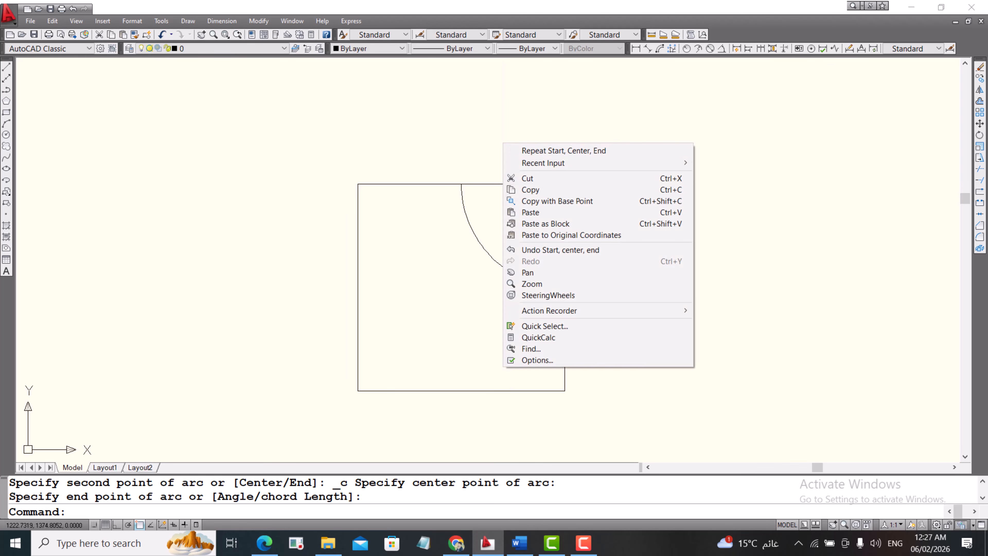
pyautogui.click(560, 151)
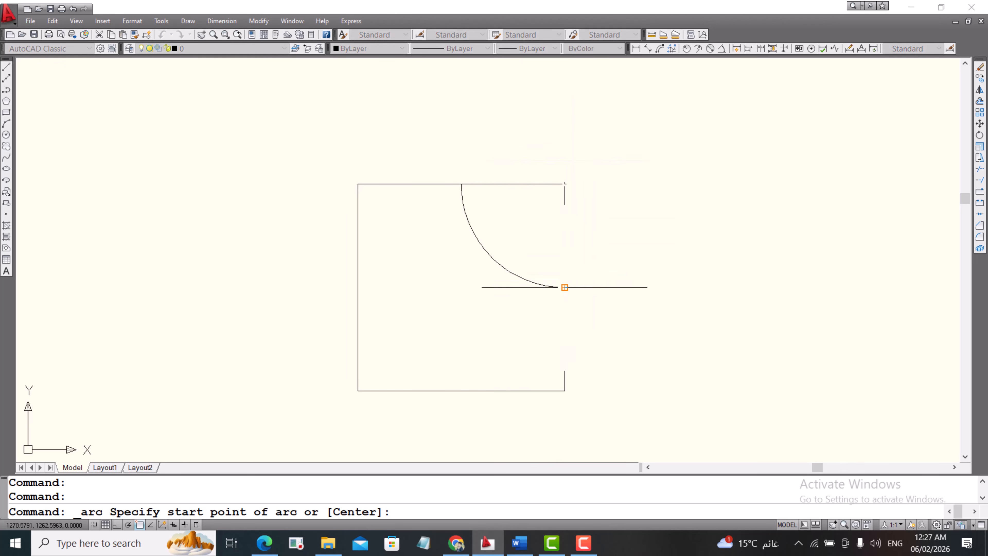
pyautogui.click(565, 287)
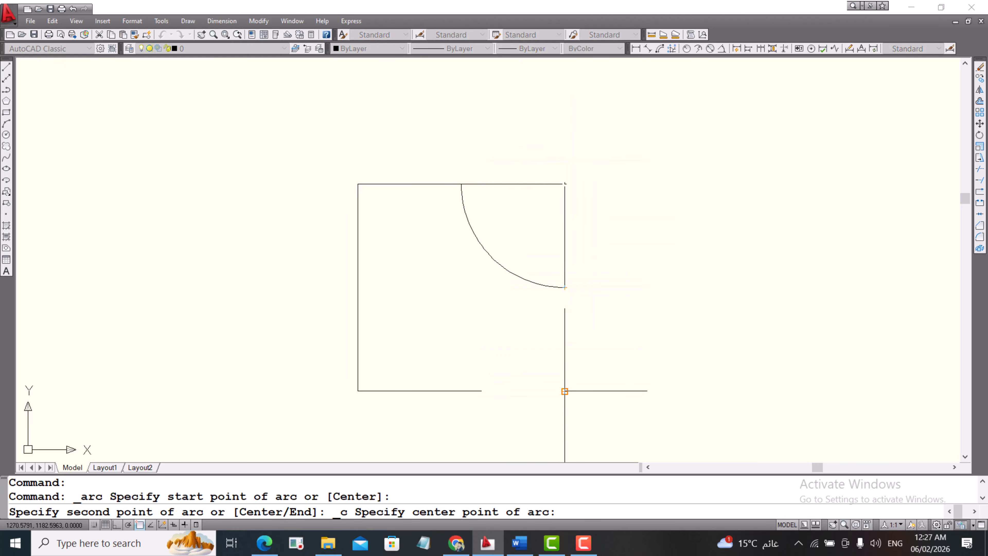
pyautogui.click(565, 391)
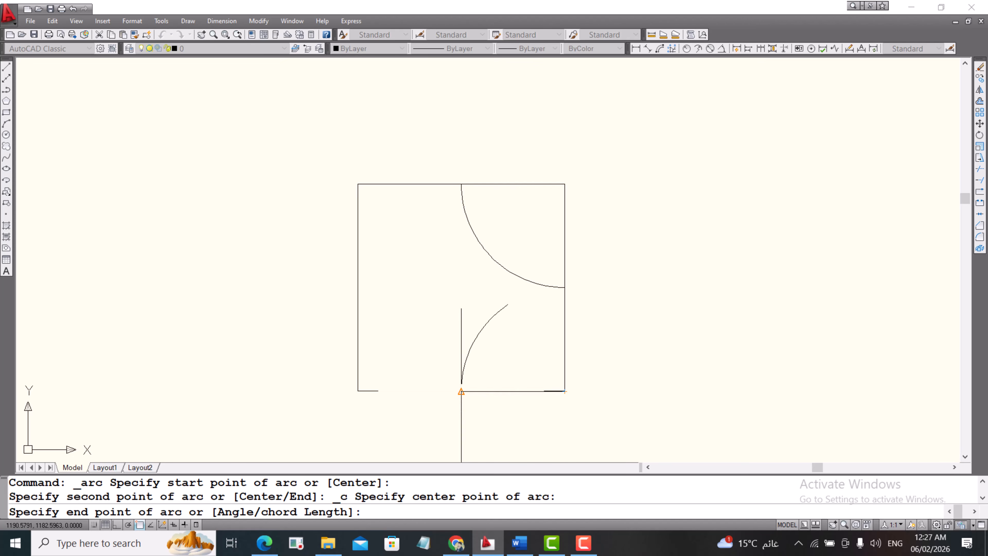
pyautogui.click(461, 391)
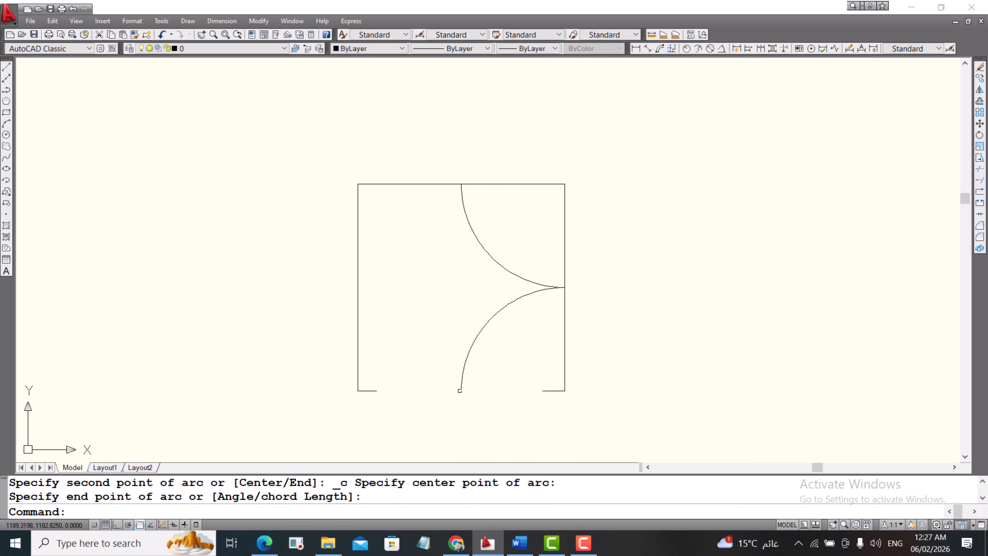
# - Draw a Start, Center, End arc from the bottom side's midpoint, centered on the square's bottom-left corner, to the left side's midpoint
pyautogui.rightClick(248, 128)
pyautogui.click(271, 136)
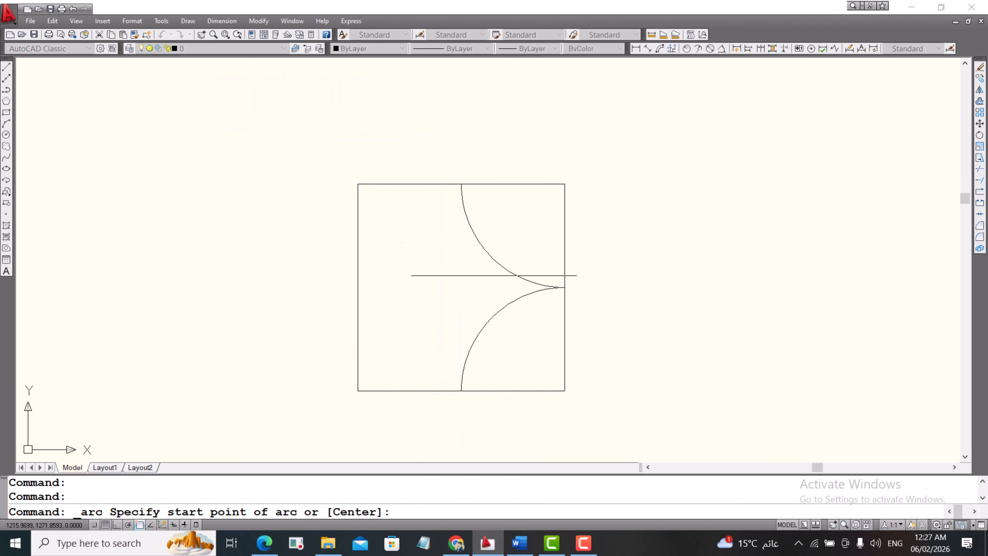
pyautogui.click(461, 391)
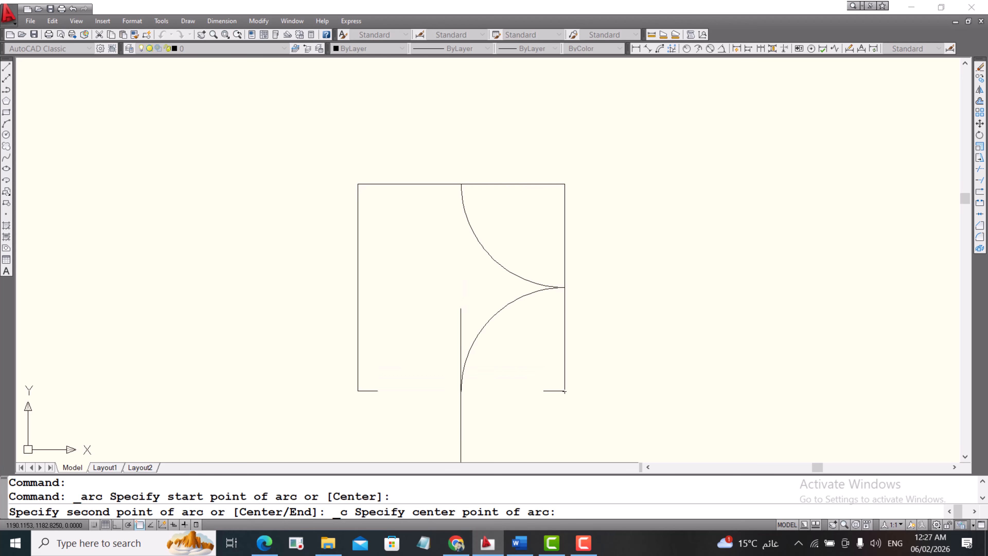
pyautogui.click(358, 390)
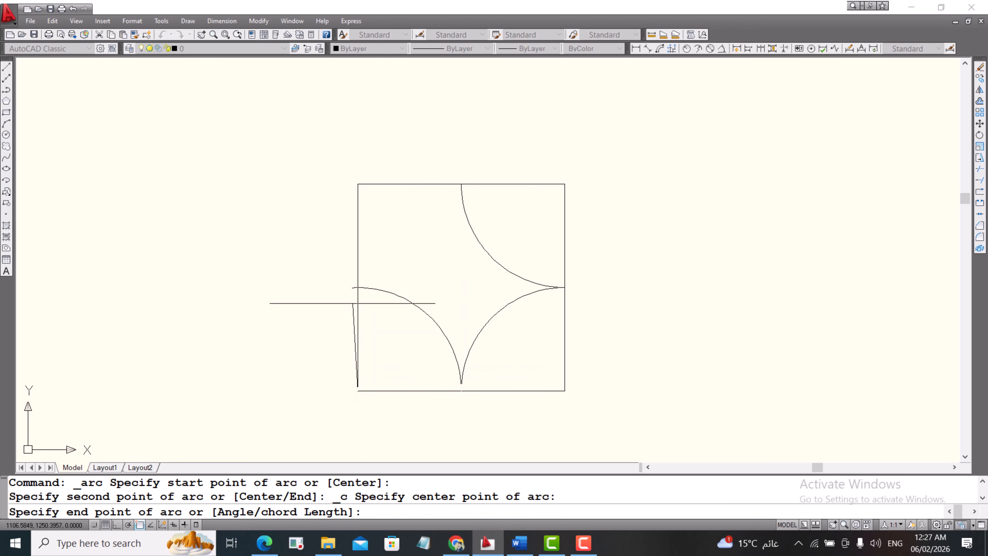
pyautogui.click(358, 287)
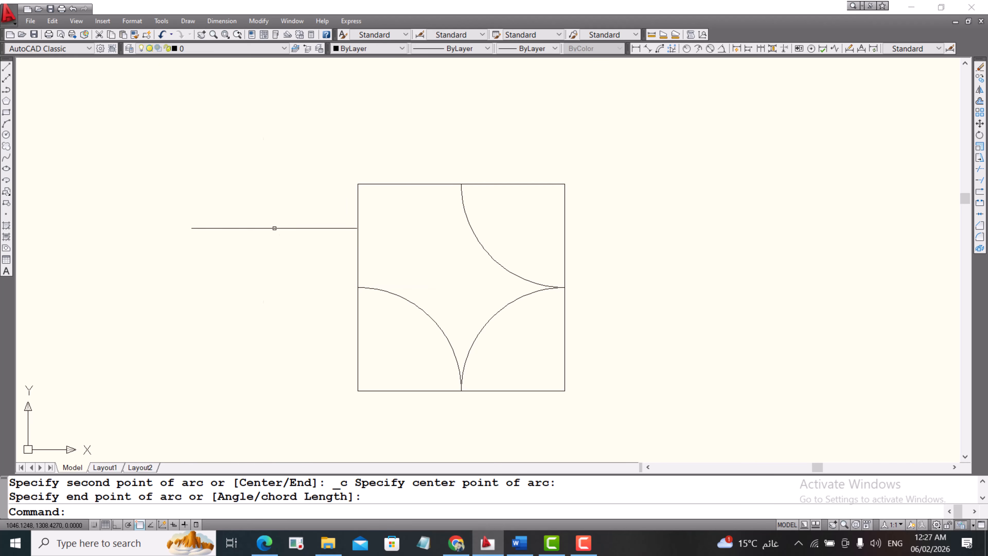
# - Draw a Start, Center, End arc from the left side's midpoint, centered on the square's top-left corner, to the top side's midpoint
pyautogui.rightClick(239, 188)
pyautogui.click(259, 195)
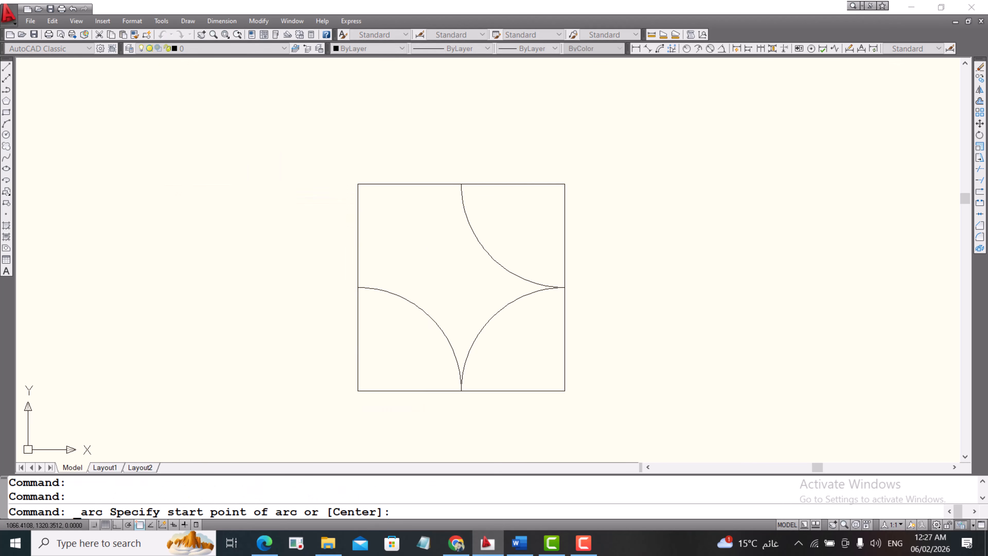
pyautogui.click(358, 287)
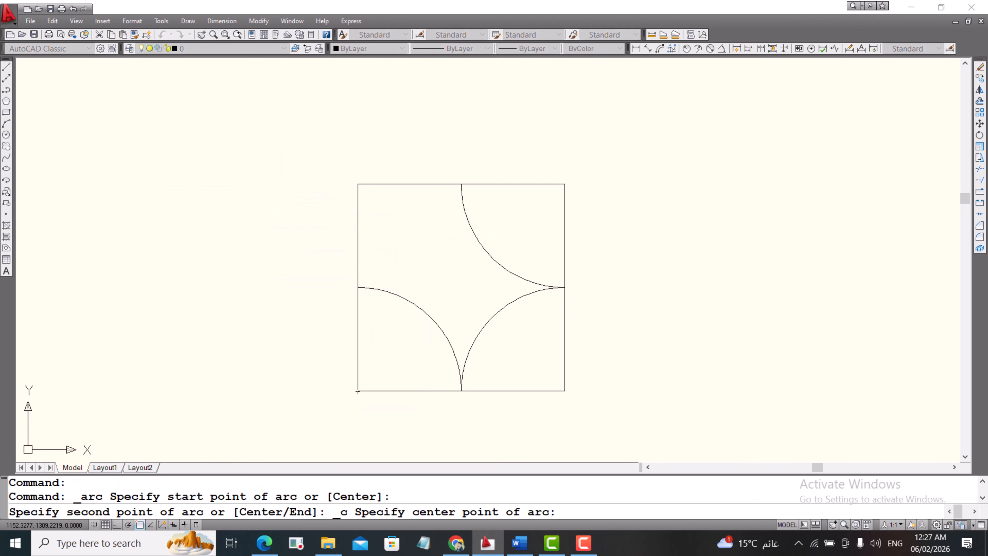
pyautogui.click(358, 184)
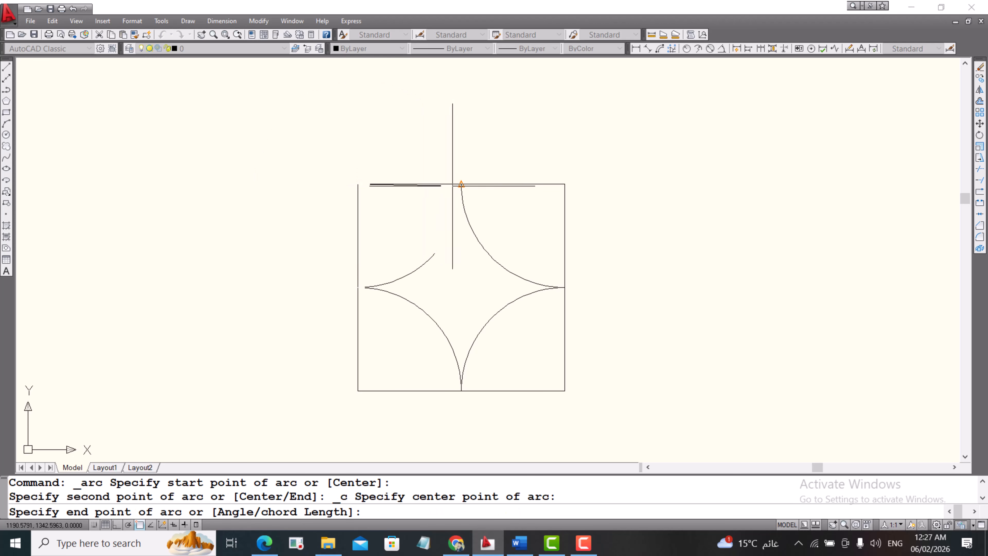
pyautogui.click(461, 184)
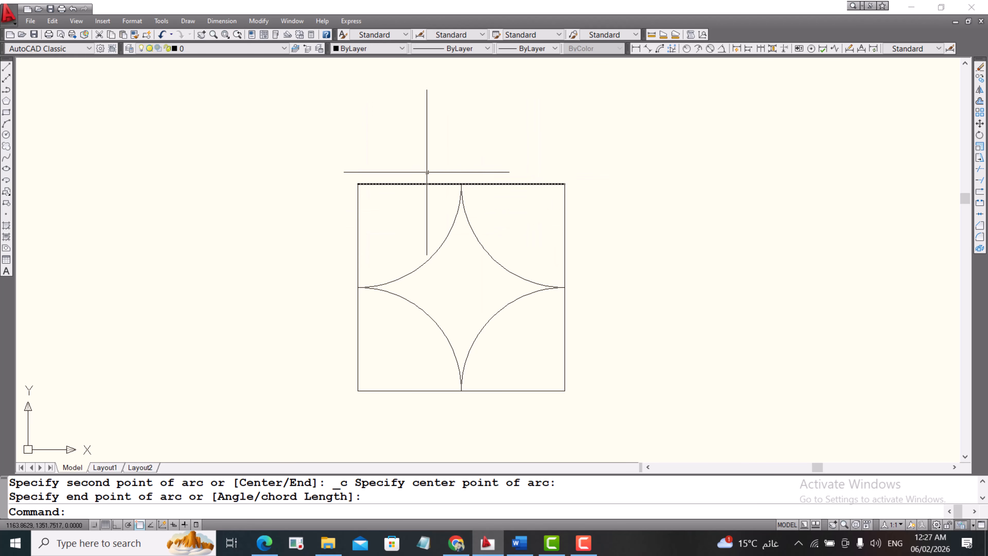
# - Draw a Start, Center, End semicircle from the square's top-left corner, centered on the top side's midpoint, to the top-right corner
pyautogui.rightClick(229, 148)
pyautogui.click(269, 157)
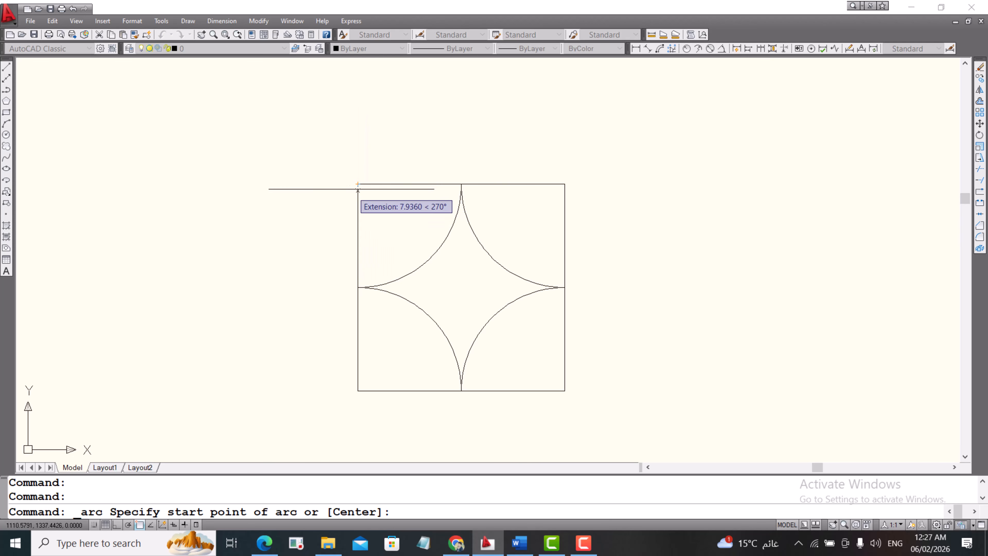
pyautogui.click(358, 184)
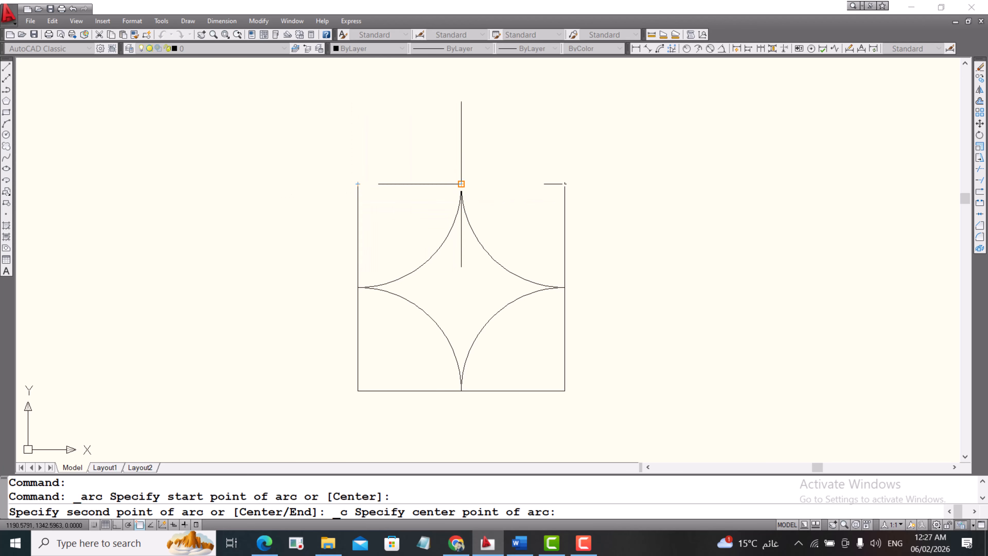
pyautogui.click(461, 184)
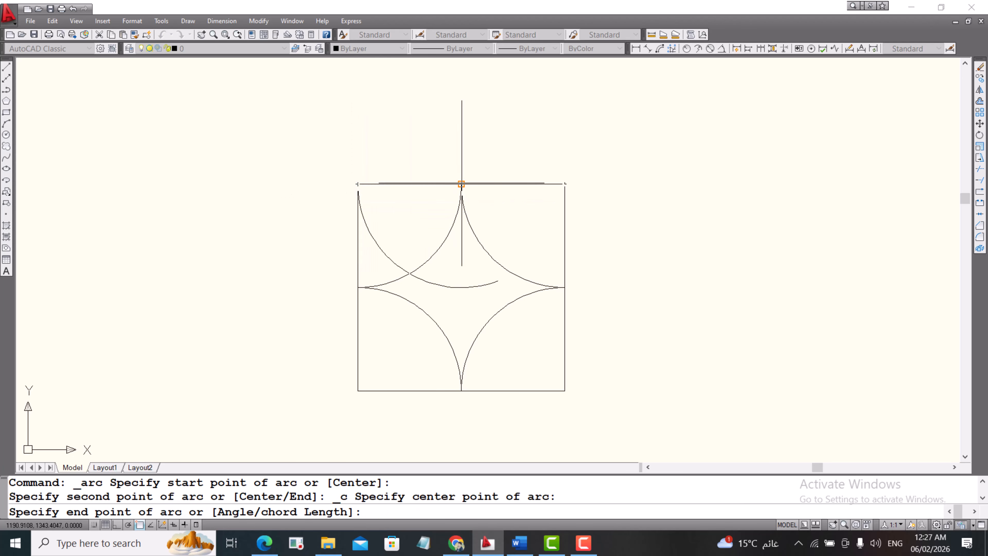
pyautogui.click(564, 184)
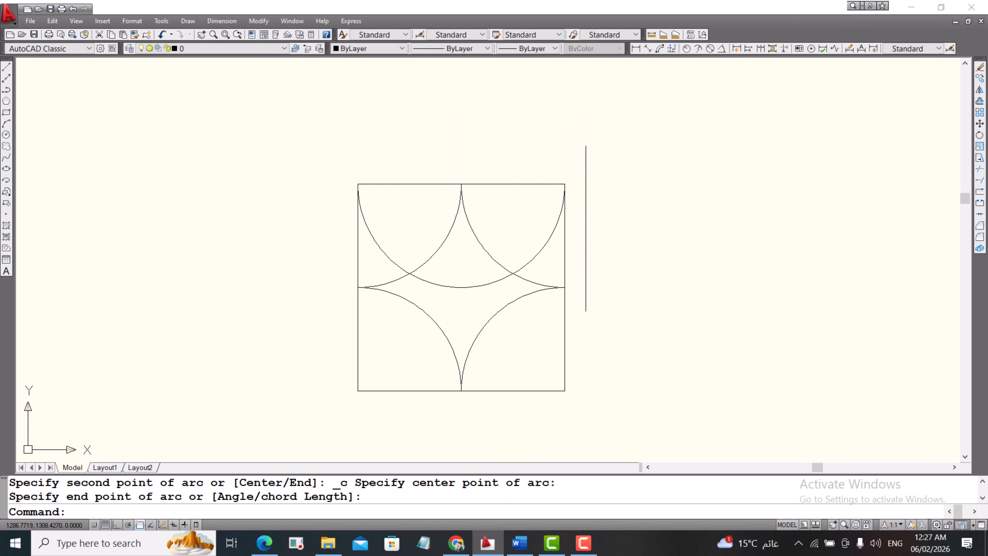
# - Draw a Start, Center, End semicircle from the square's top-right corner, centered on the right side's midpoint, to the bottom-right corner
pyautogui.rightClick(559, 148)
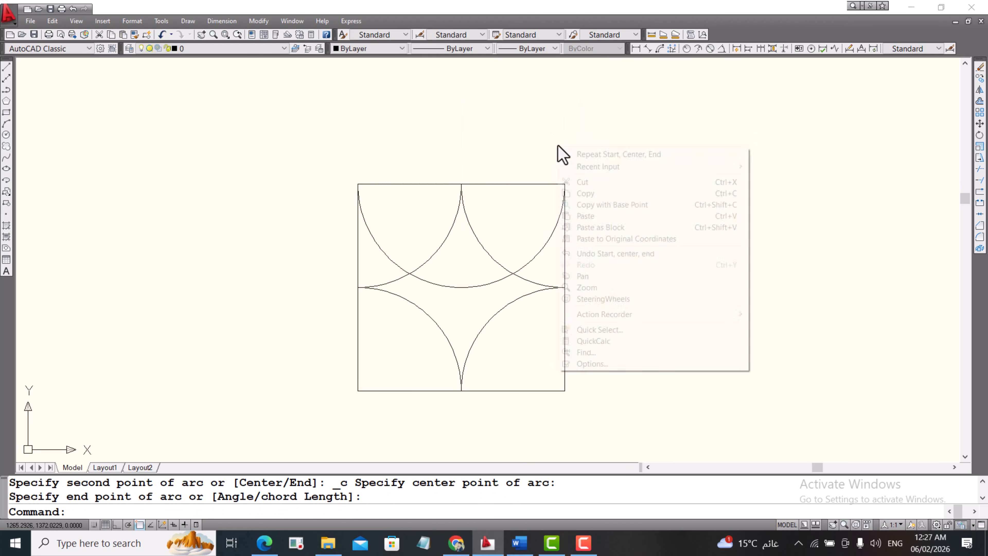
pyautogui.click(598, 155)
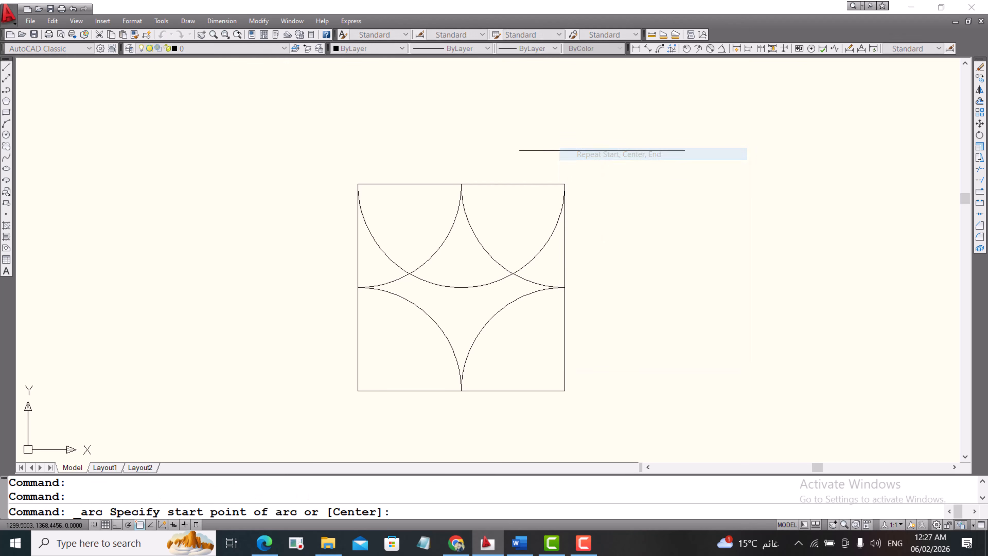
pyautogui.click(564, 184)
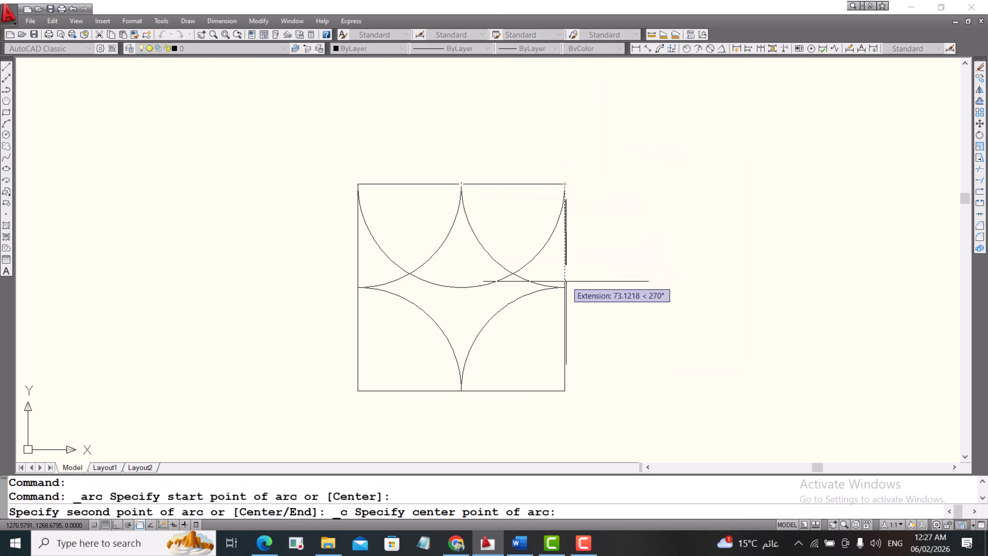
pyautogui.click(565, 288)
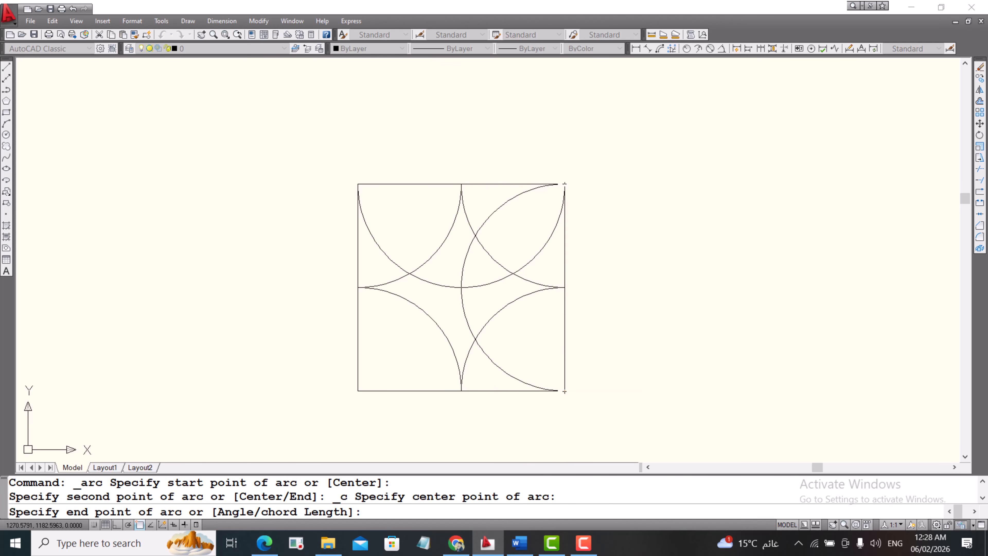
pyautogui.click(564, 391)
# - Draw a Start, Center, End semicircle from the square's bottom-right corner, centered on the bottom side's midpoint, to the bottom-left corner
pyautogui.rightClick(496, 148)
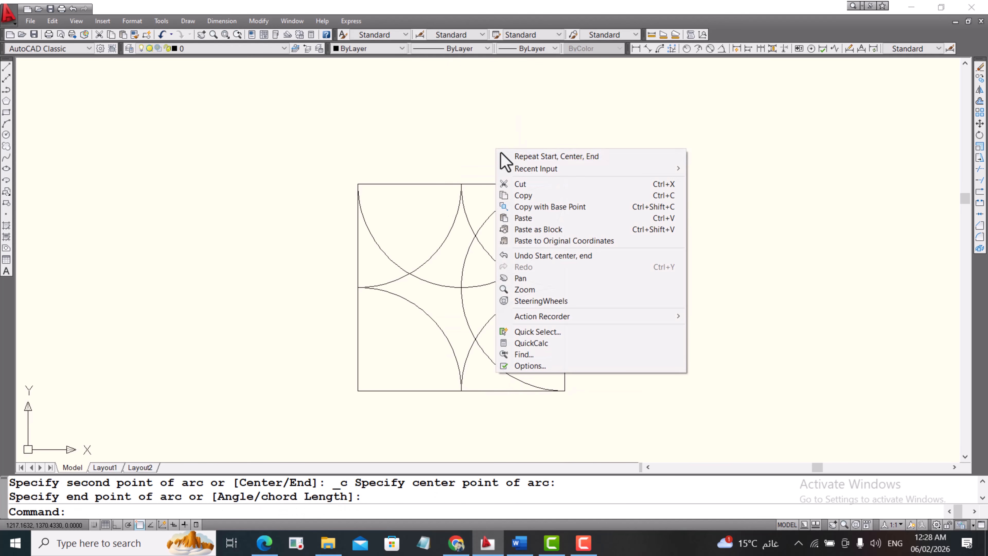
pyautogui.click(534, 157)
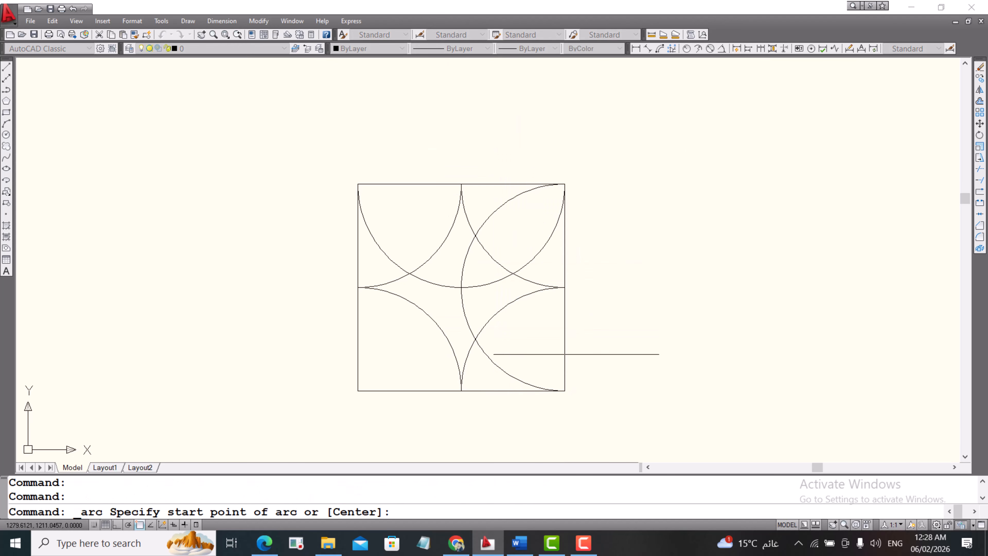
pyautogui.click(565, 391)
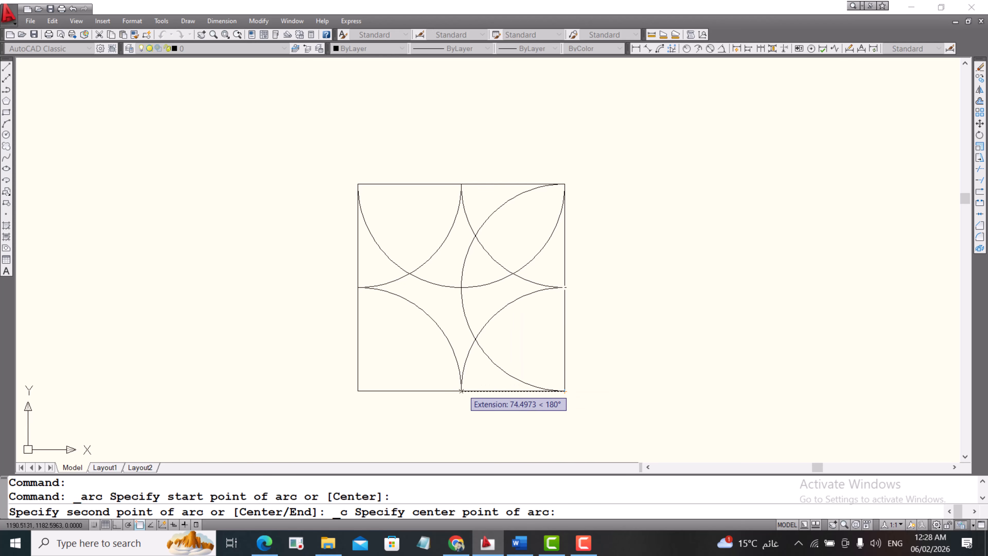
pyautogui.click(460, 391)
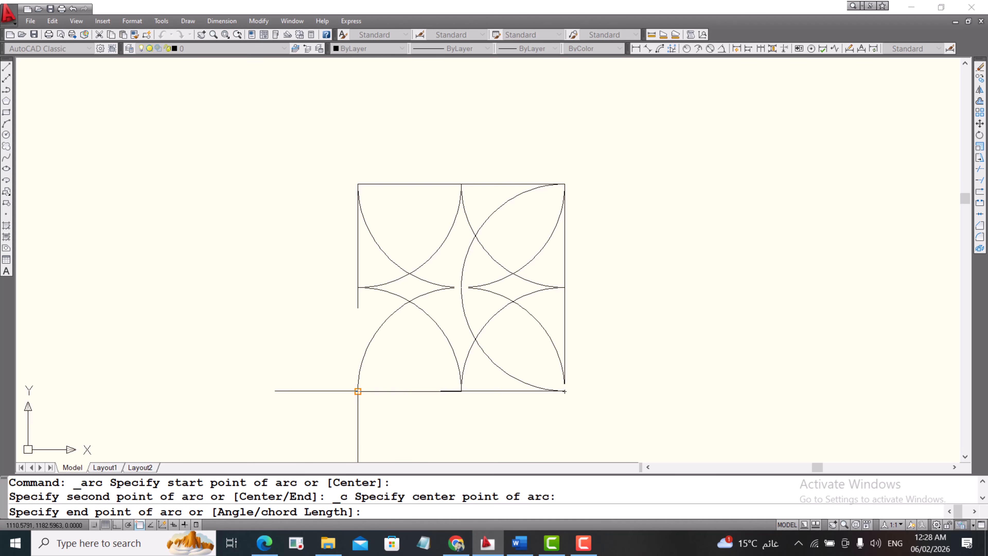
pyautogui.click(358, 391)
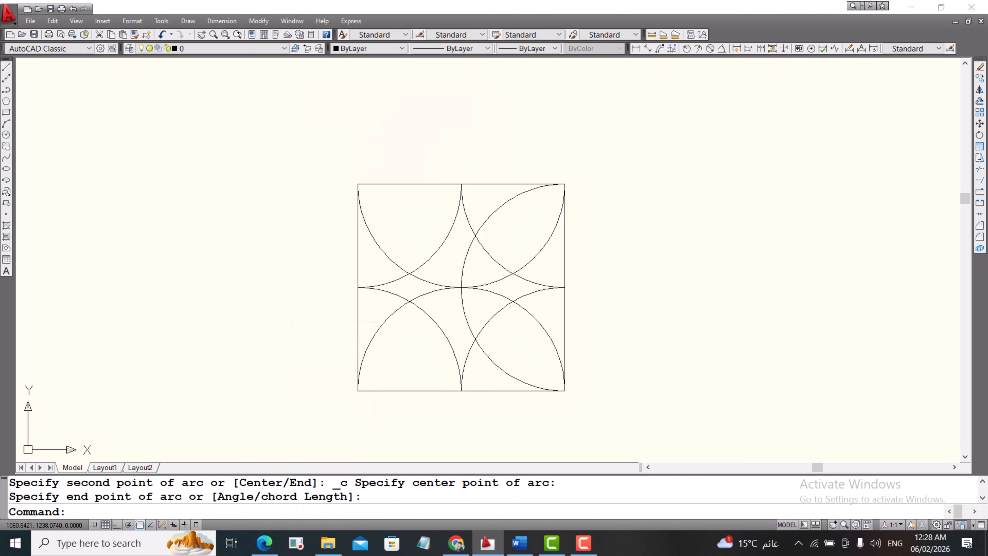
# - Draw a Start, Center, End semicircle from the square's bottom-left corner, centered on the left side's midpoint, to the top-left corner
pyautogui.rightClick(293, 319)
pyautogui.click(331, 103)
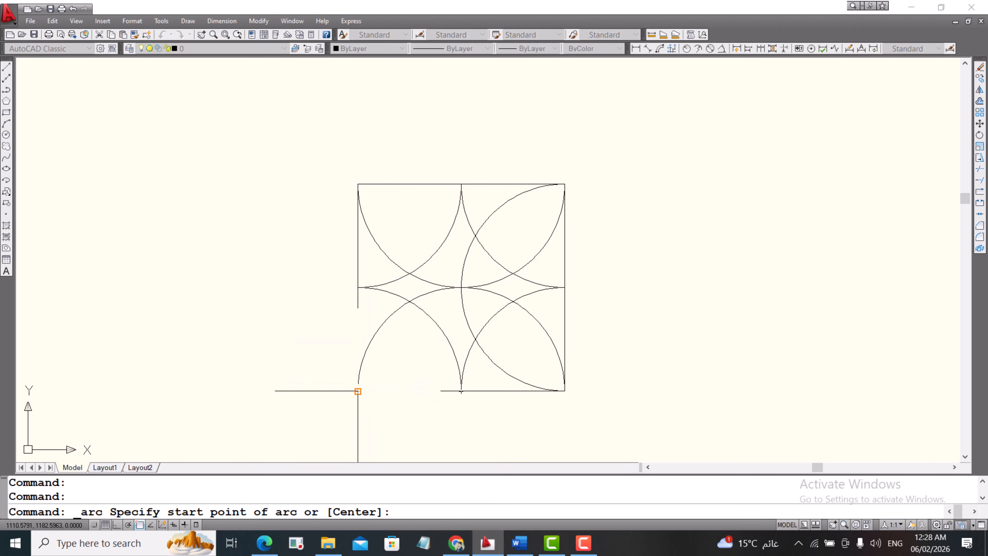
pyautogui.click(358, 391)
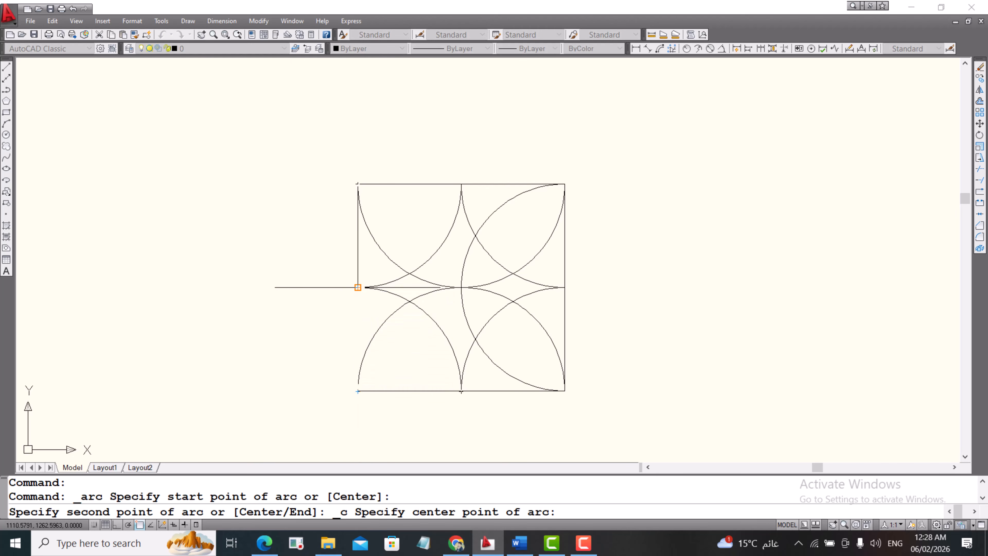
pyautogui.click(357, 287)
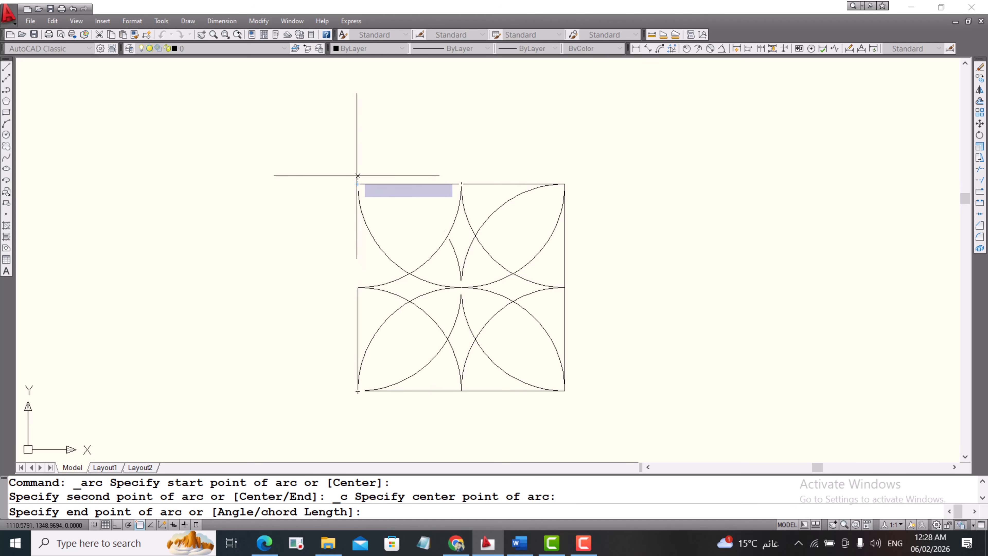
pyautogui.click(358, 184)
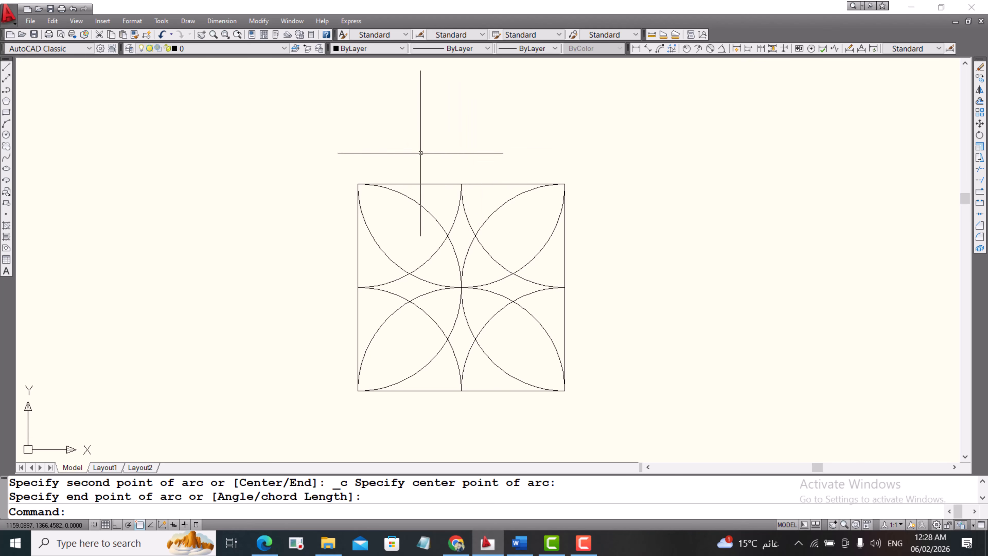
# - Trim several overlapping arc segments inside the square, using the square and all arcs as cutting edges
pyautogui.click(324, 146)
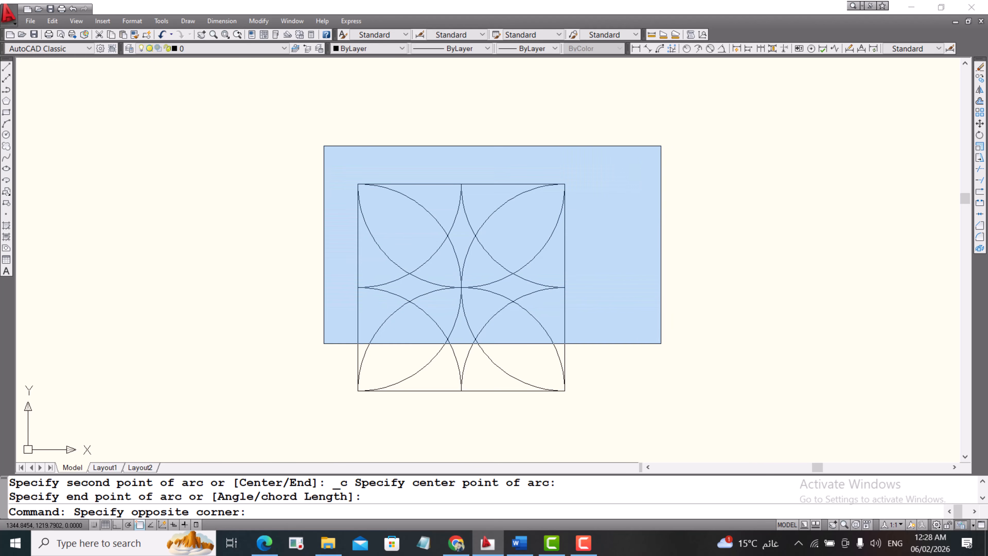
pyautogui.click(640, 420)
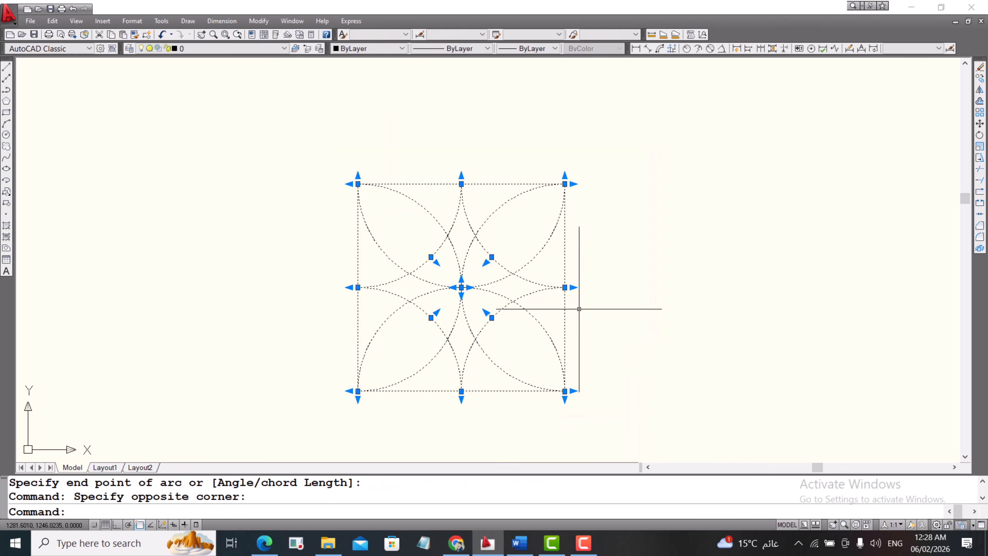
pyautogui.click(257, 21)
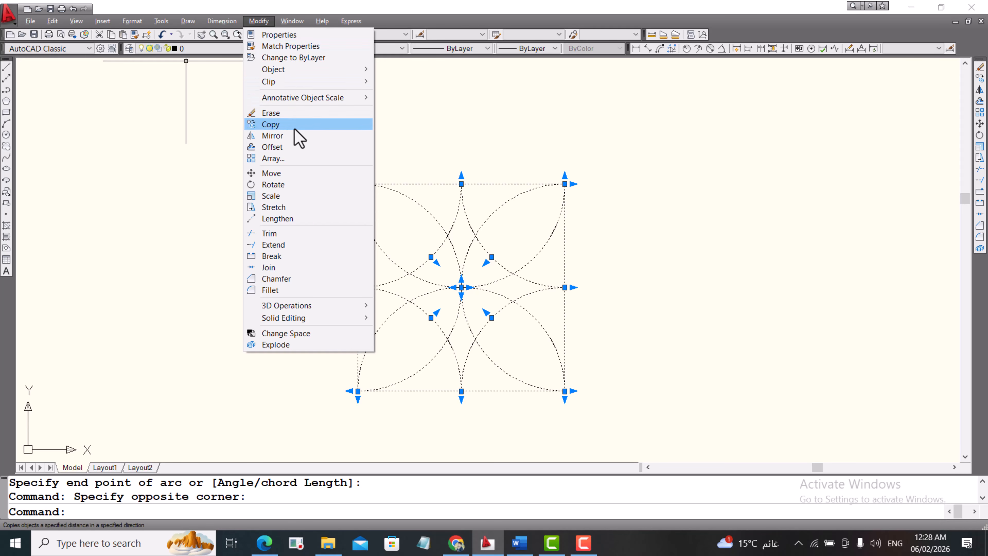
pyautogui.click(278, 234)
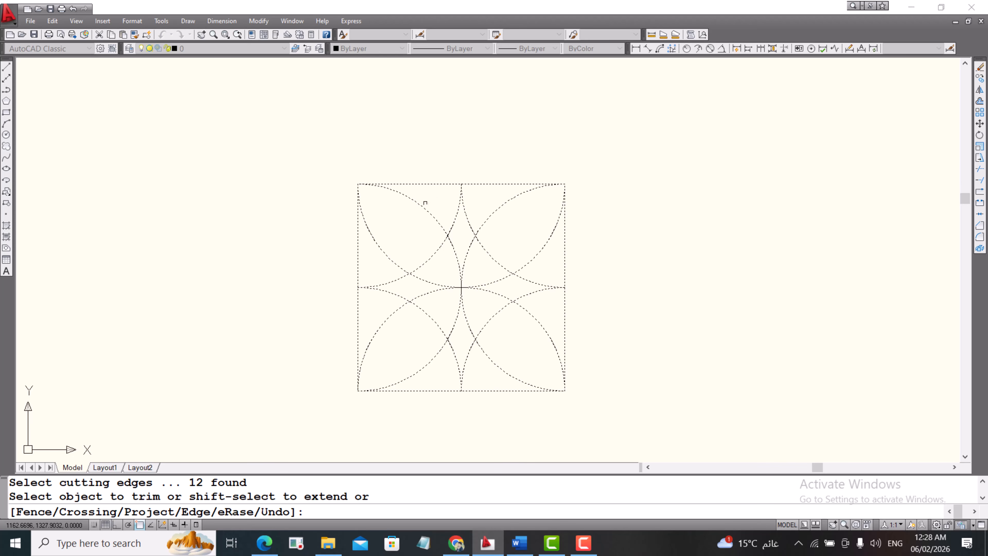
pyautogui.click(417, 202)
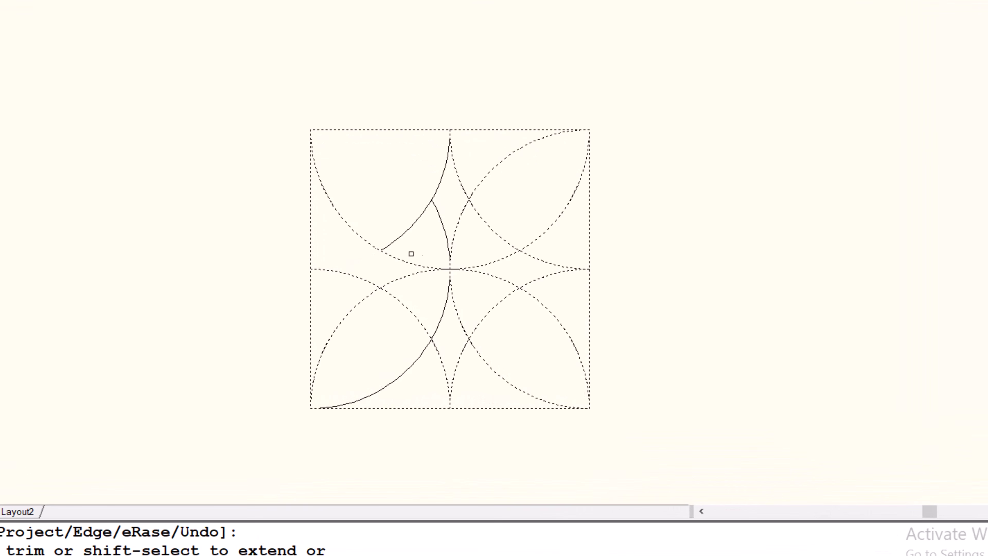
pyautogui.click(488, 224)
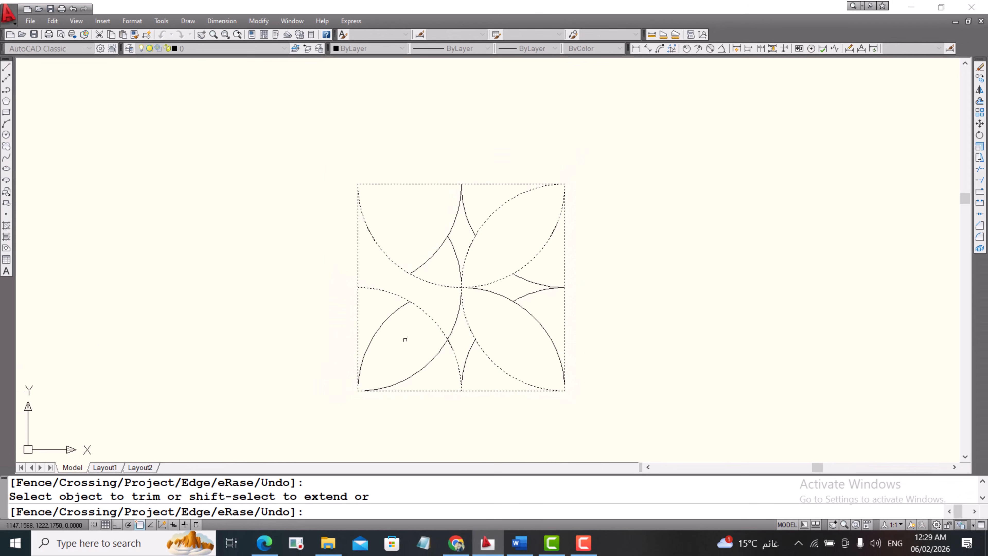
pyautogui.click(443, 346)
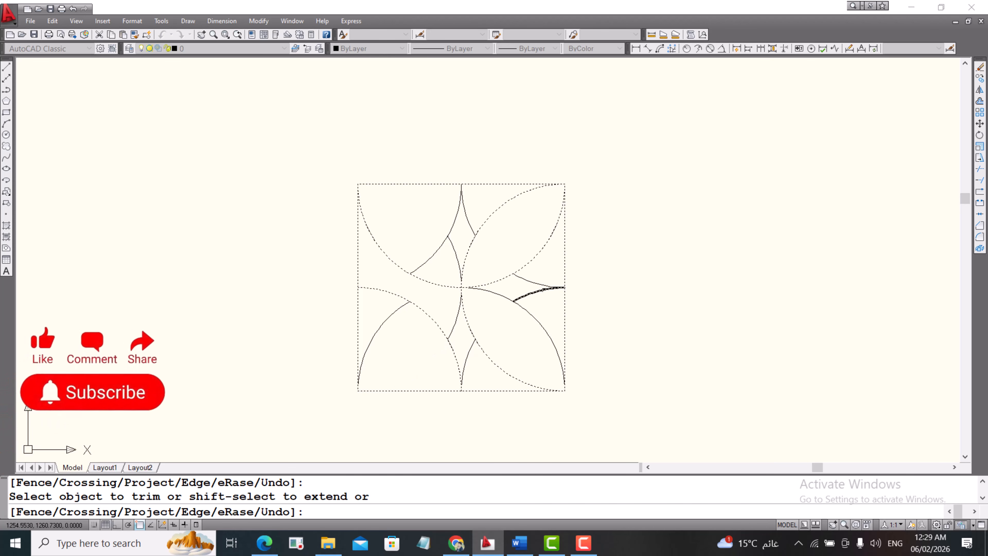
pyautogui.click(501, 295)
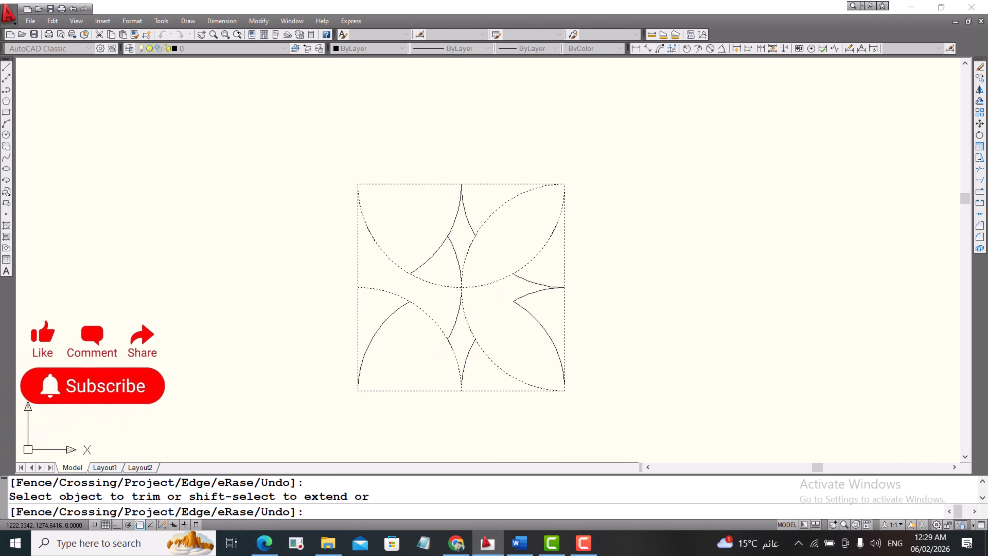
pyautogui.click(501, 278)
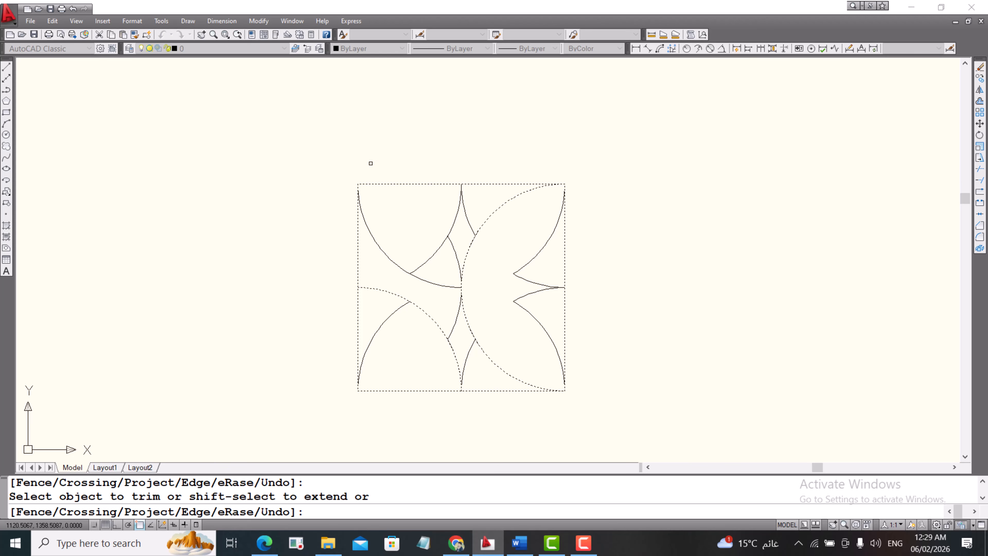
pyautogui.press('Escape')
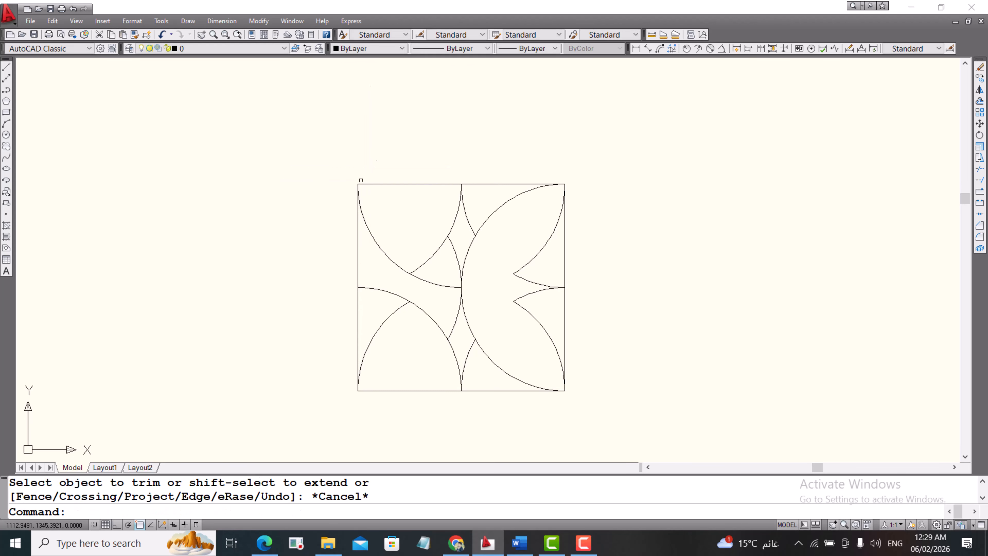
# - Erase the whole square with its arc pattern from the drawing
pyautogui.hotkey('ctrl', 'a')
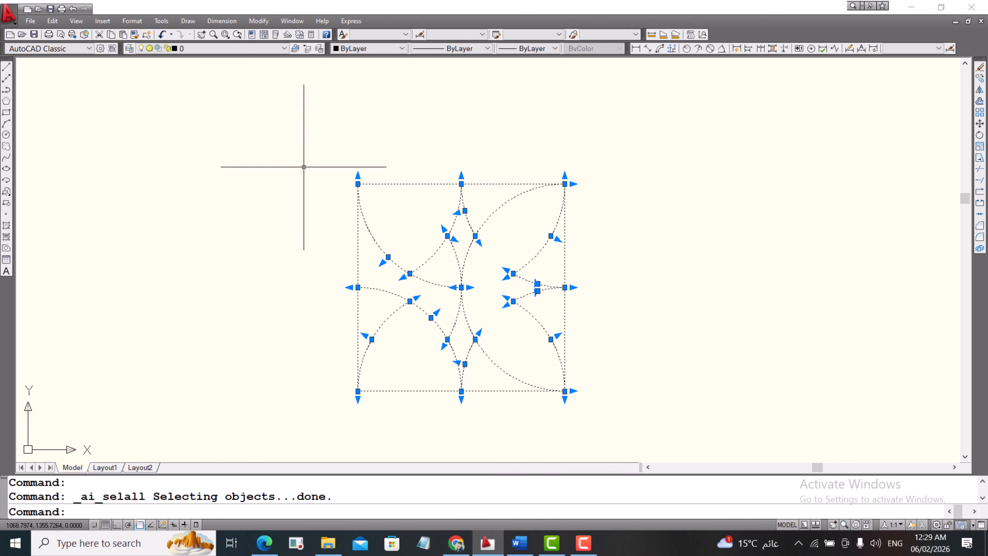
pyautogui.press('Escape')
pyautogui.click(299, 131)
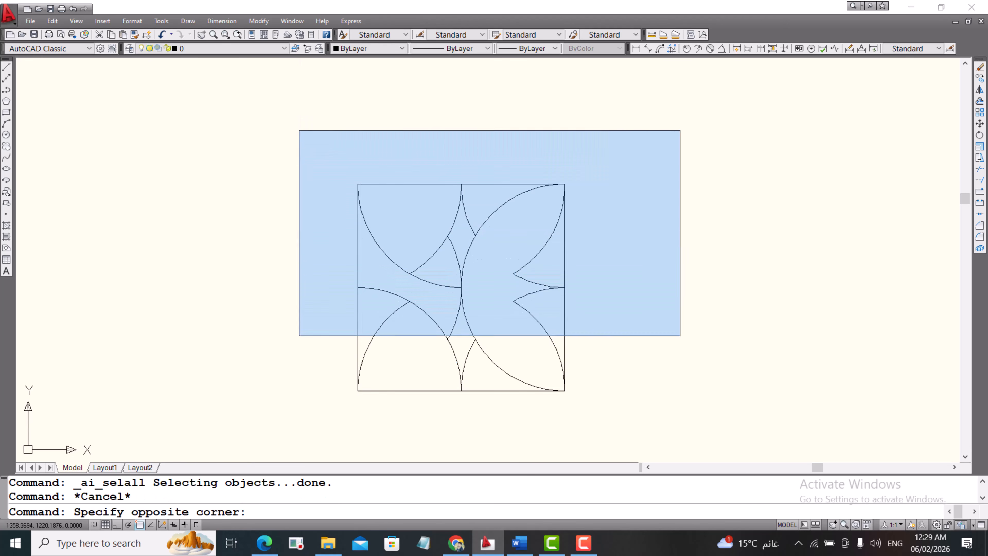
pyautogui.click(624, 446)
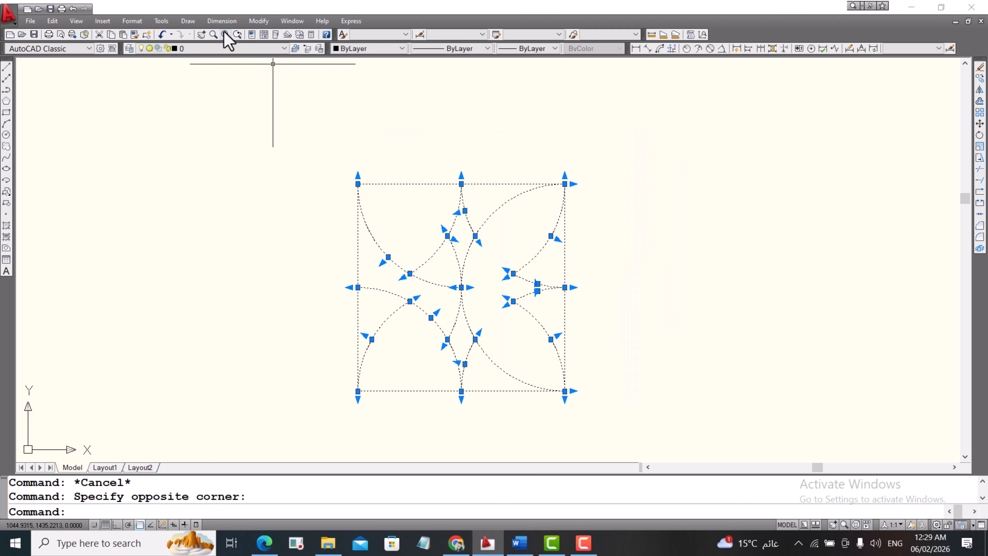
pyautogui.click(259, 21)
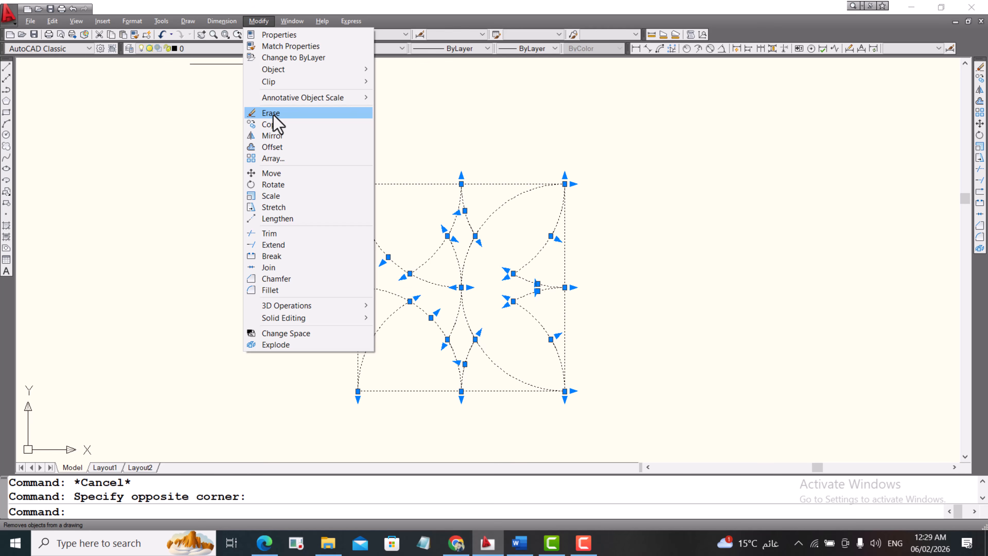
pyautogui.click(272, 113)
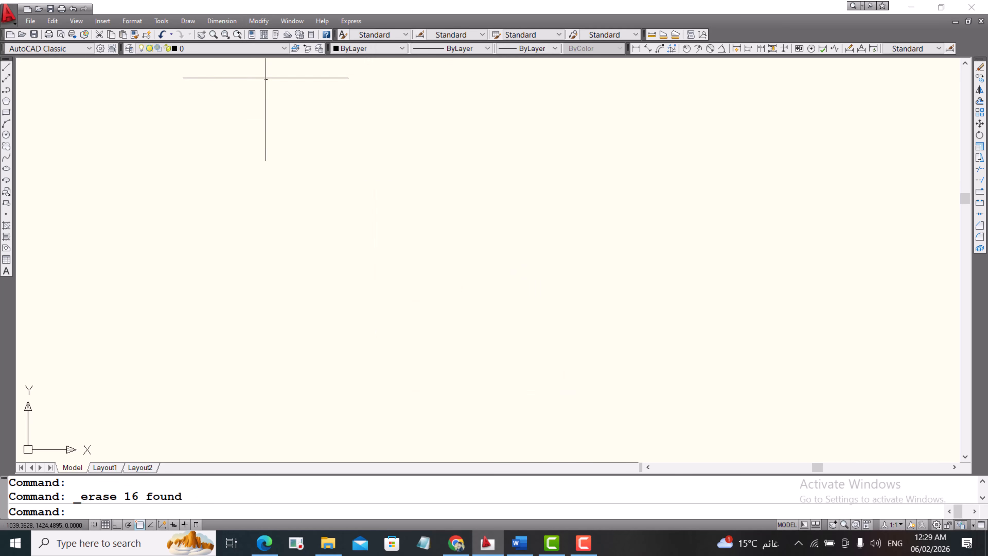
# - Draw a large freehand circle by center and radius in the empty drawing
pyautogui.click(6, 135)
pyautogui.click(356, 268)
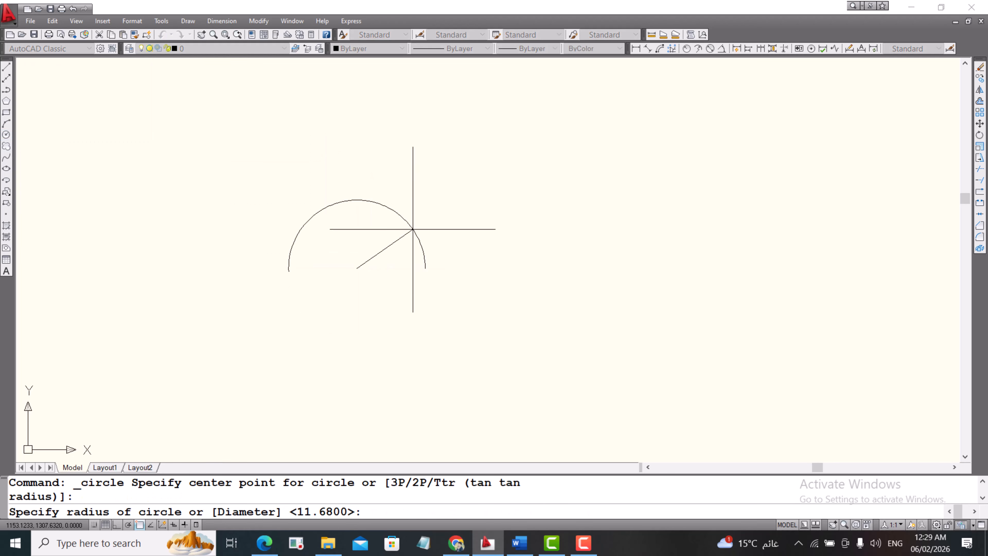
pyautogui.click(479, 198)
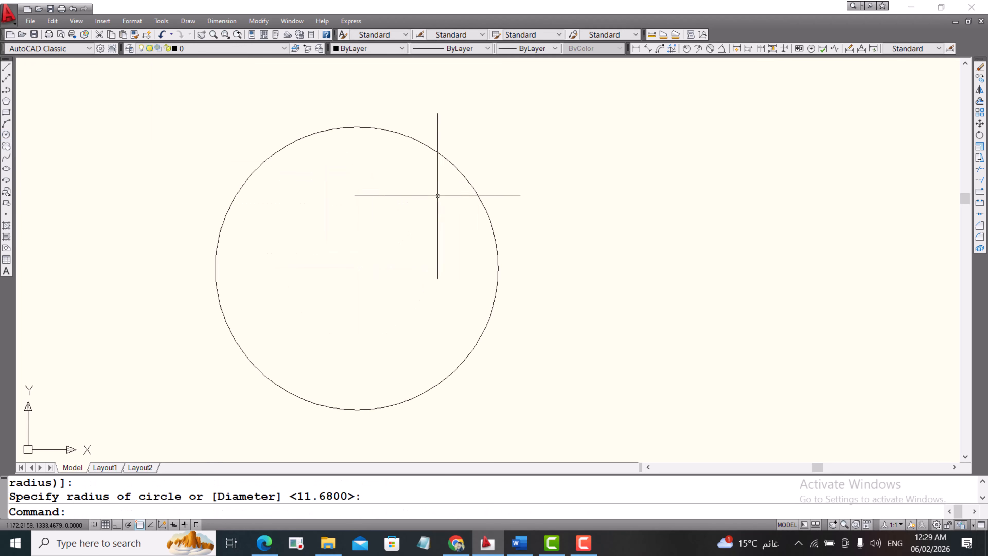
# - Offset the large circle outward by a distance of 5 to create a concentric outer circle
pyautogui.click(258, 22)
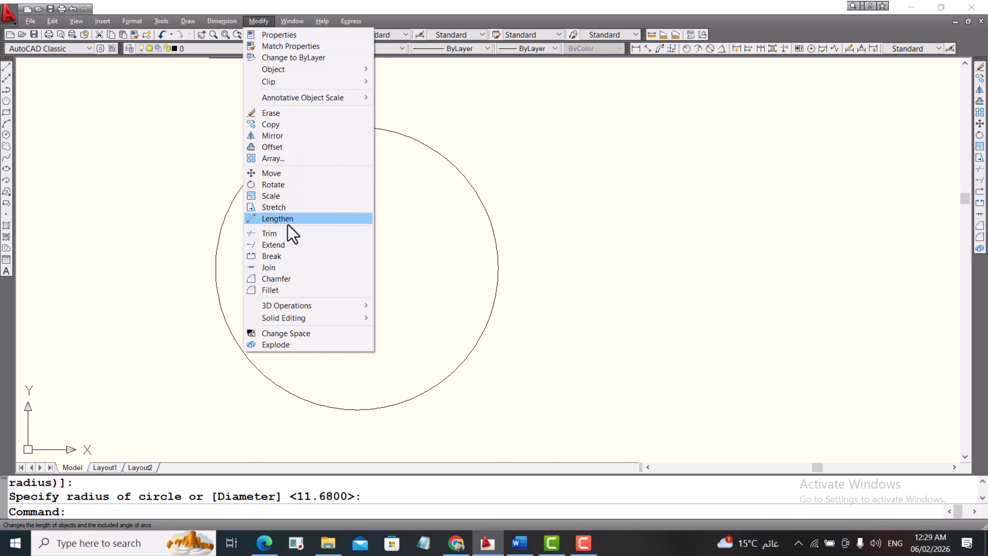
pyautogui.click(268, 147)
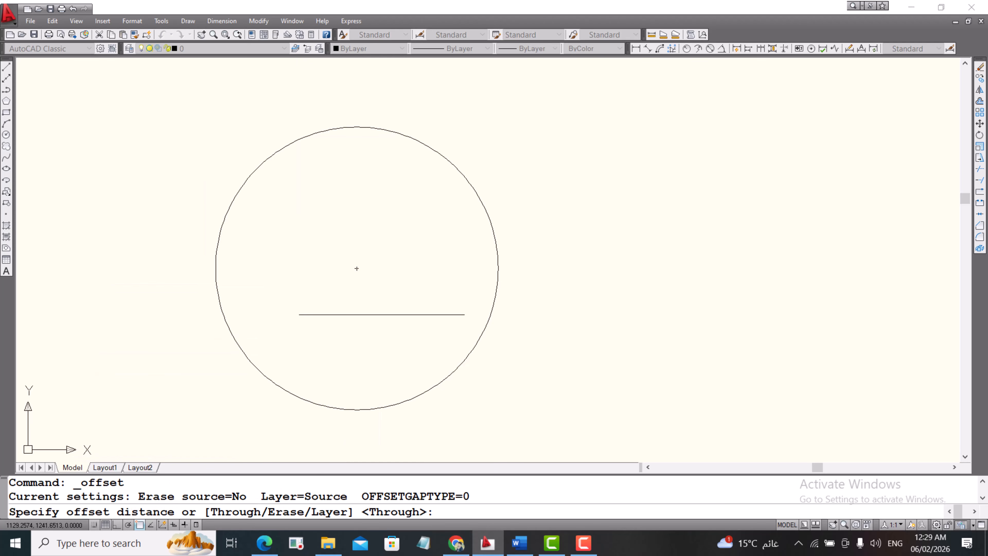
pyautogui.write('5')
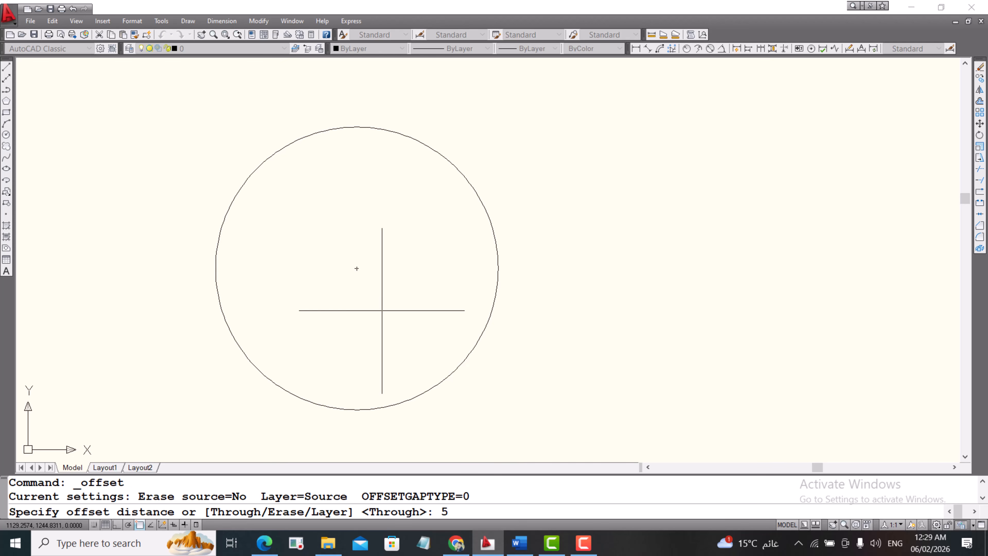
pyautogui.press('Return')
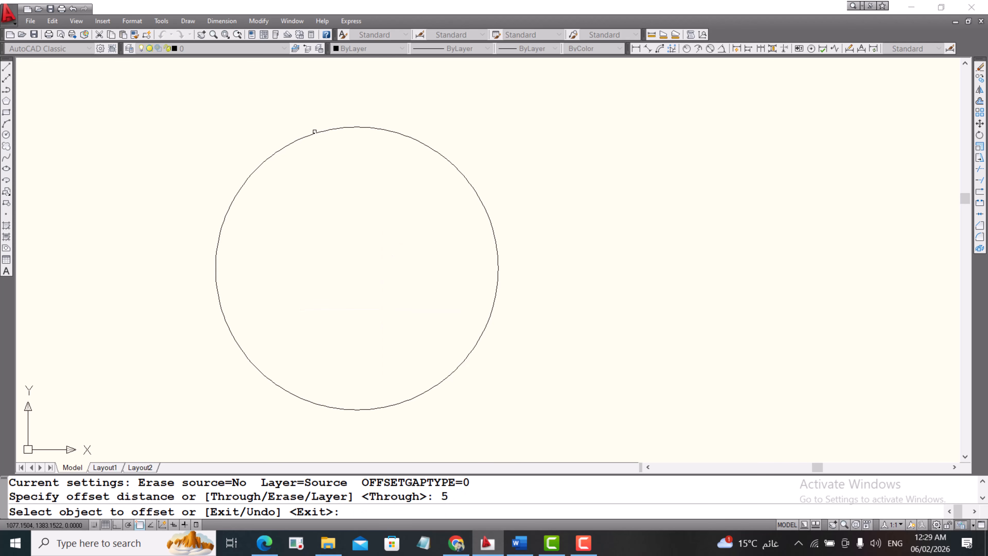
pyautogui.click(315, 131)
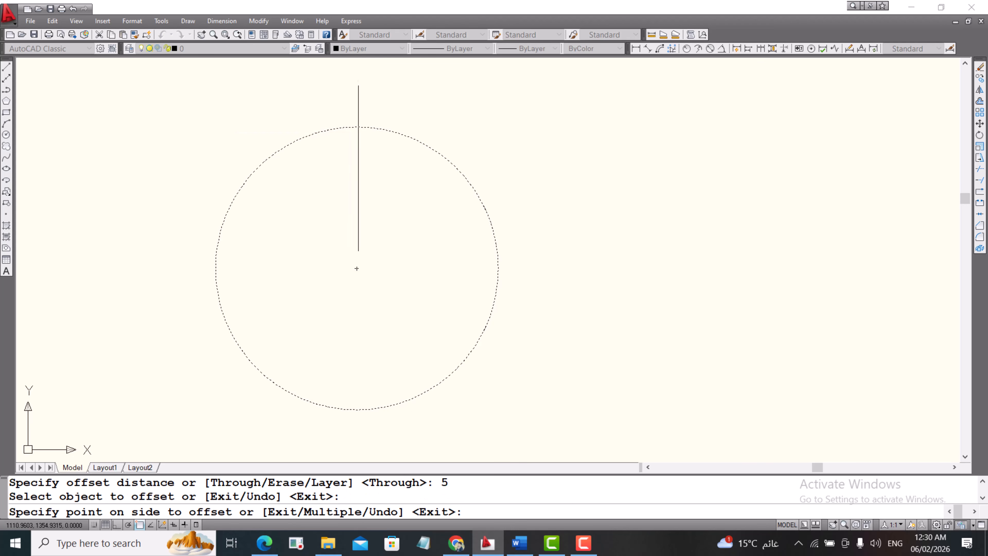
pyautogui.scroll(-2, 393, 253)
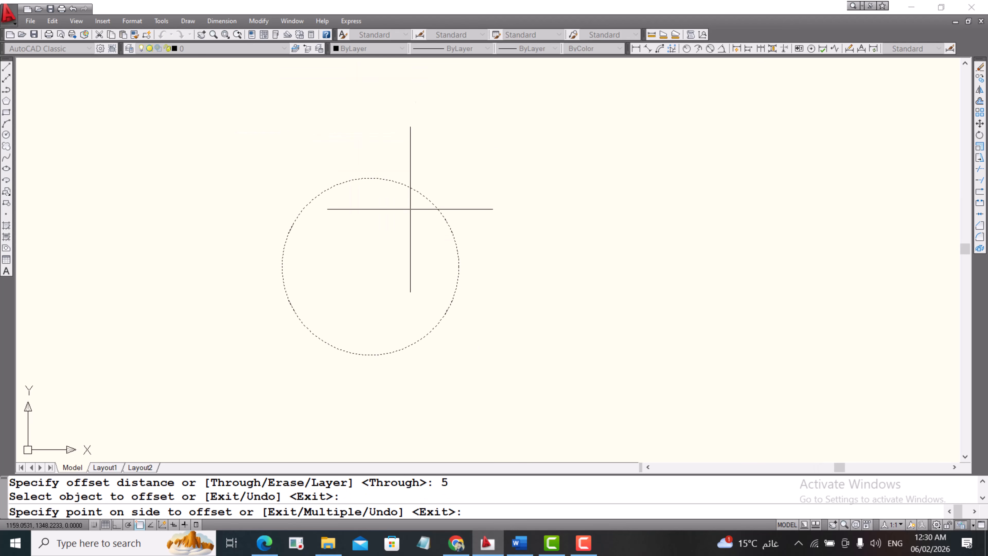
pyautogui.click(415, 149)
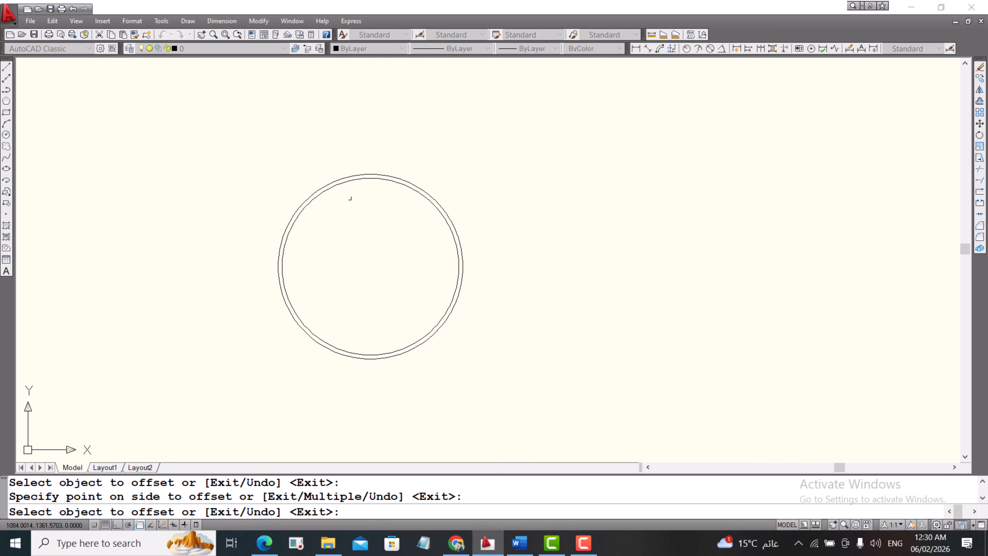
# - Offset the original circle inward by 5, repeating from each new innermost circle to create four concentric inner circles
pyautogui.scroll(3, 350, 198)
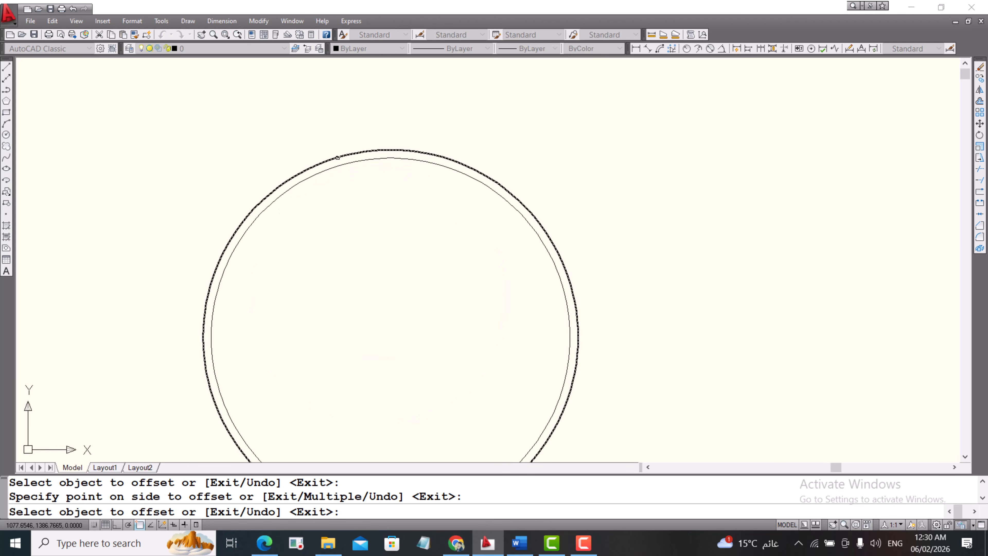
pyautogui.click(341, 163)
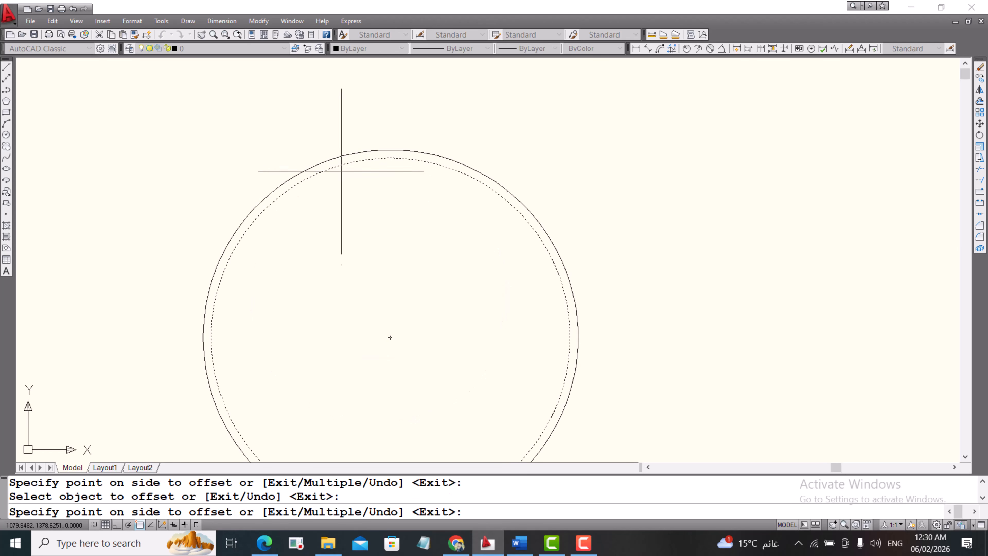
pyautogui.click(350, 220)
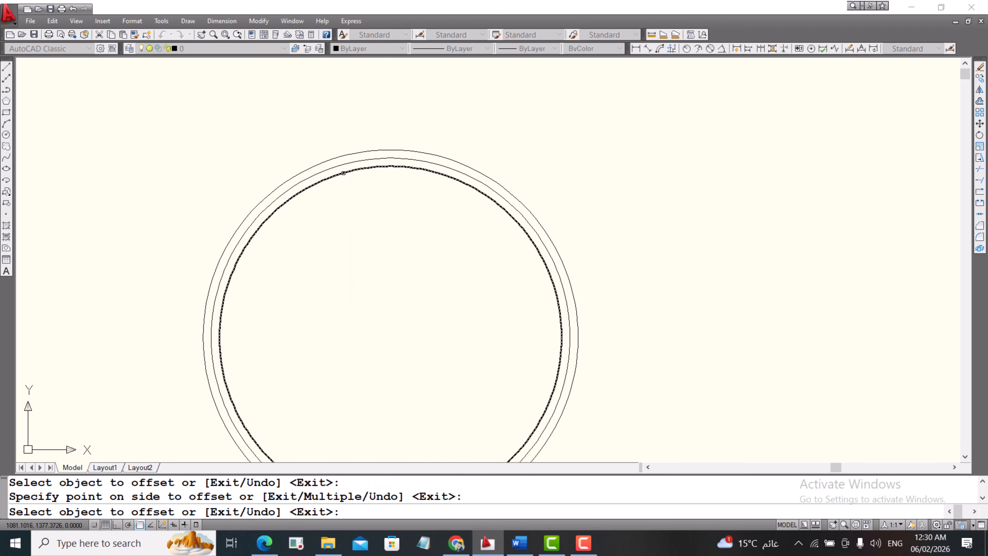
pyautogui.click(346, 180)
pyautogui.click(389, 336)
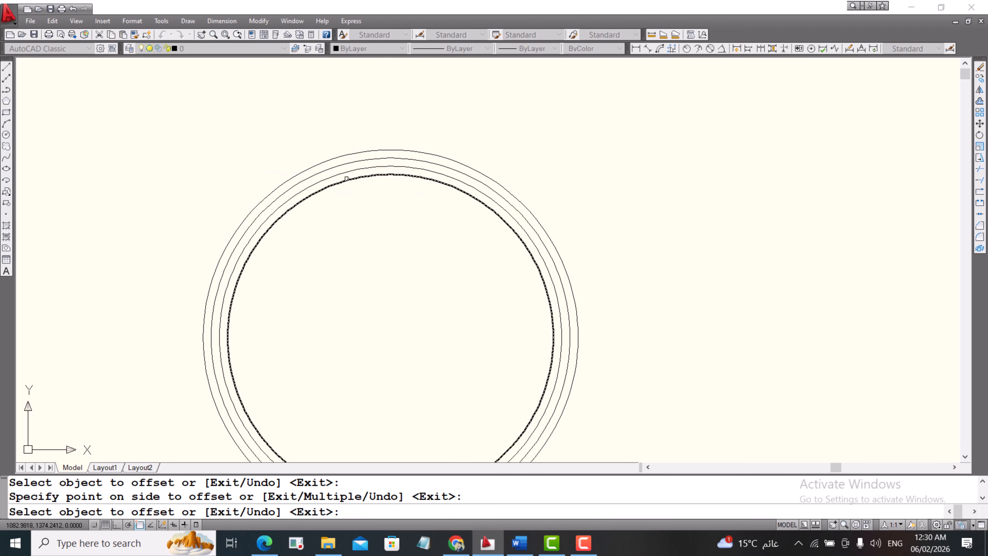
pyautogui.click(347, 181)
pyautogui.click(359, 220)
pyautogui.click(352, 188)
pyautogui.click(388, 336)
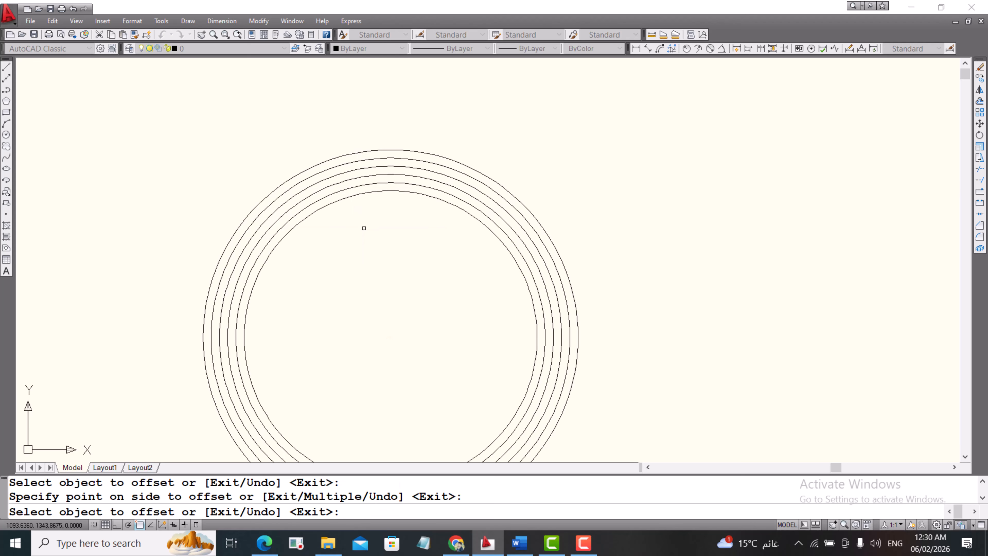
pyautogui.scroll(-2, 364, 228)
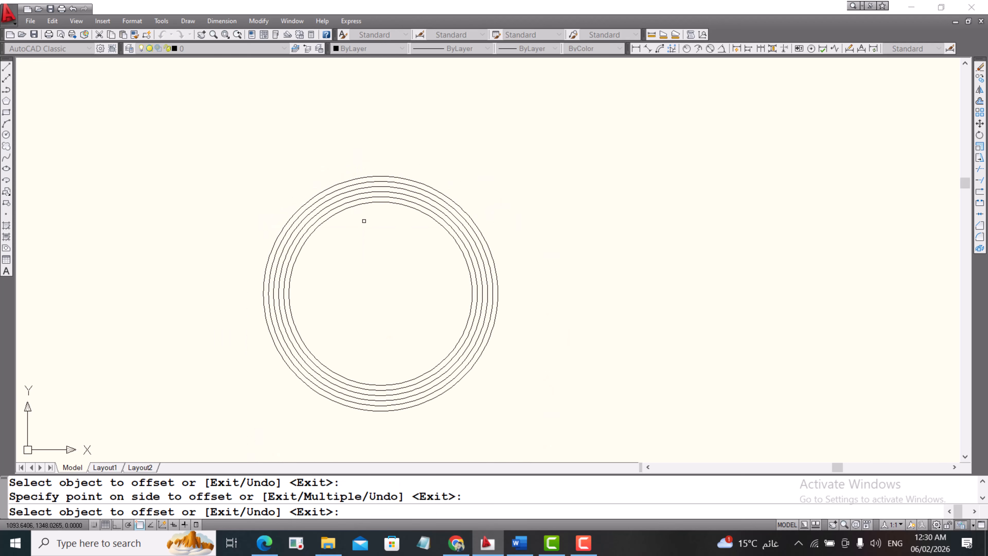